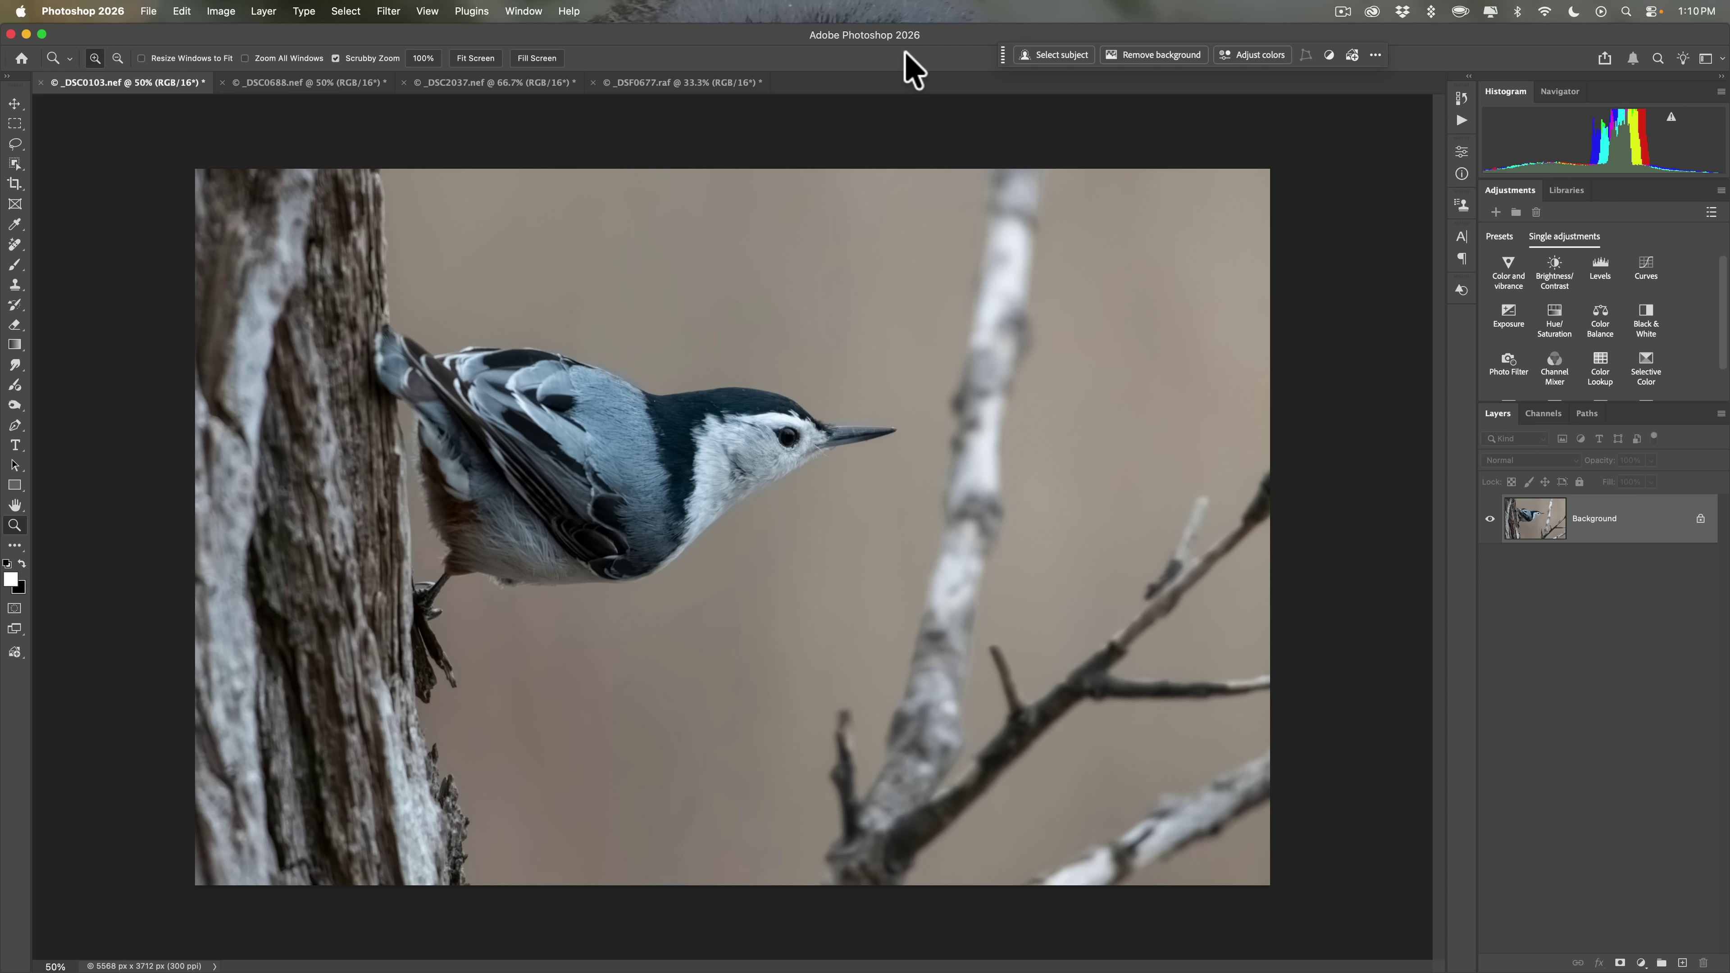
# - Scroll the partner-models help page down past the model table to the Generative credit usage table
pyautogui.press('super+Tab')
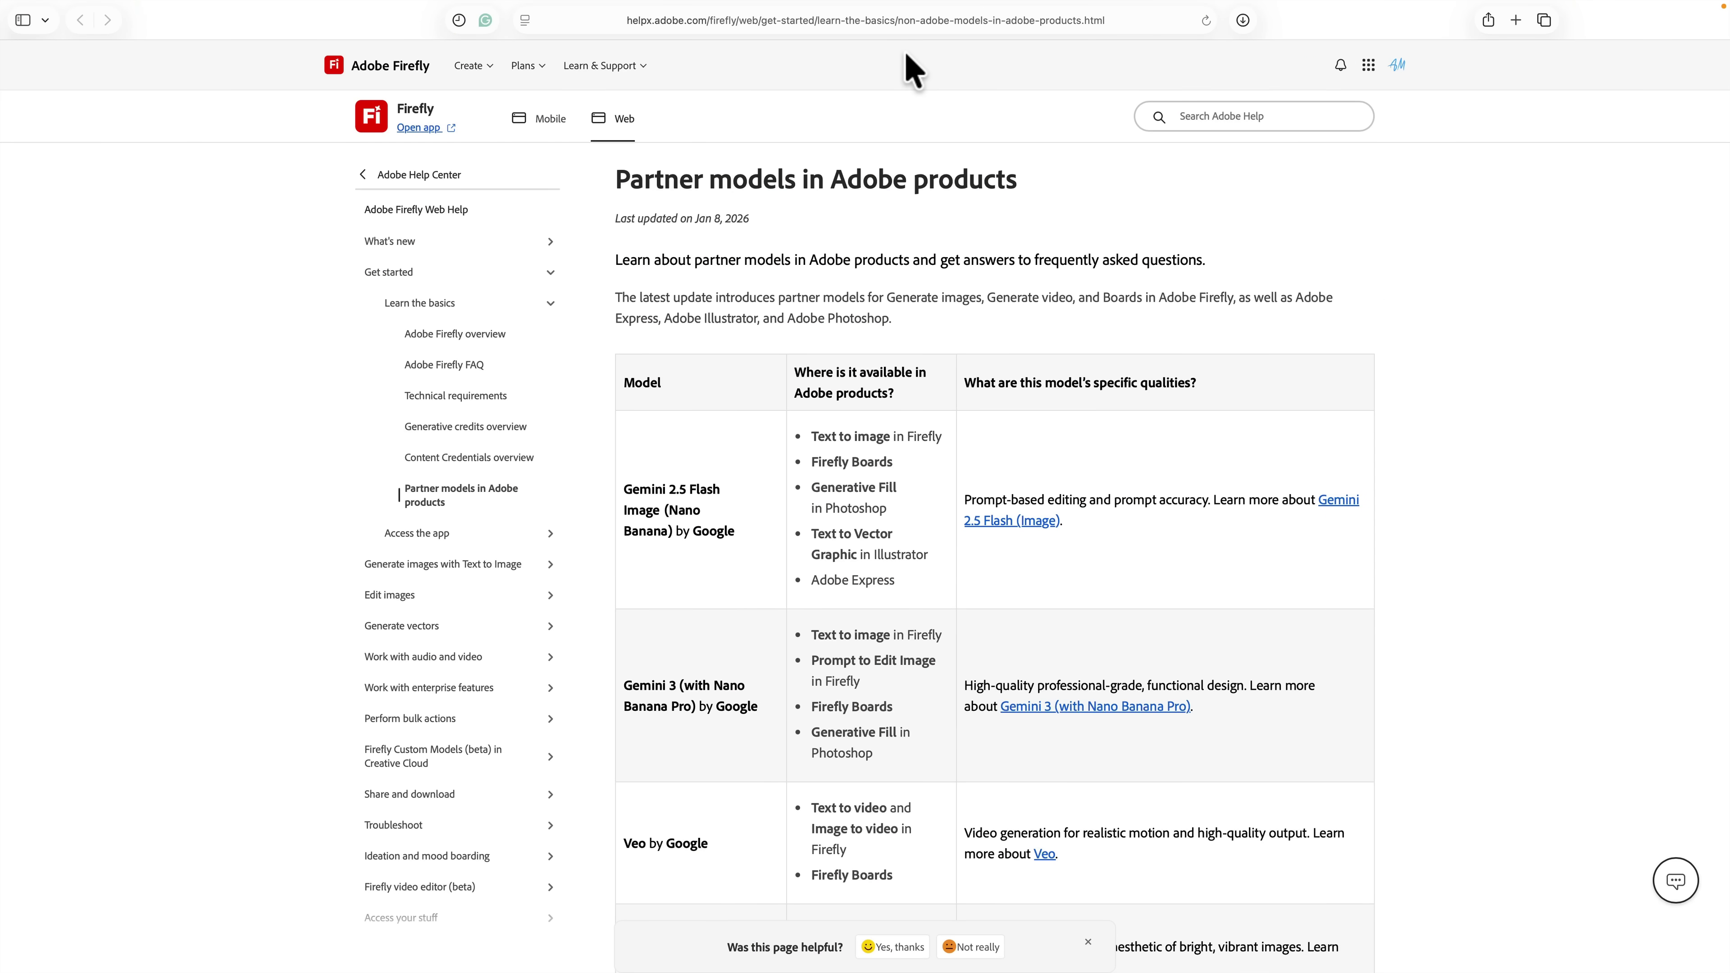
pyautogui.scroll(-10, 1081, 428)
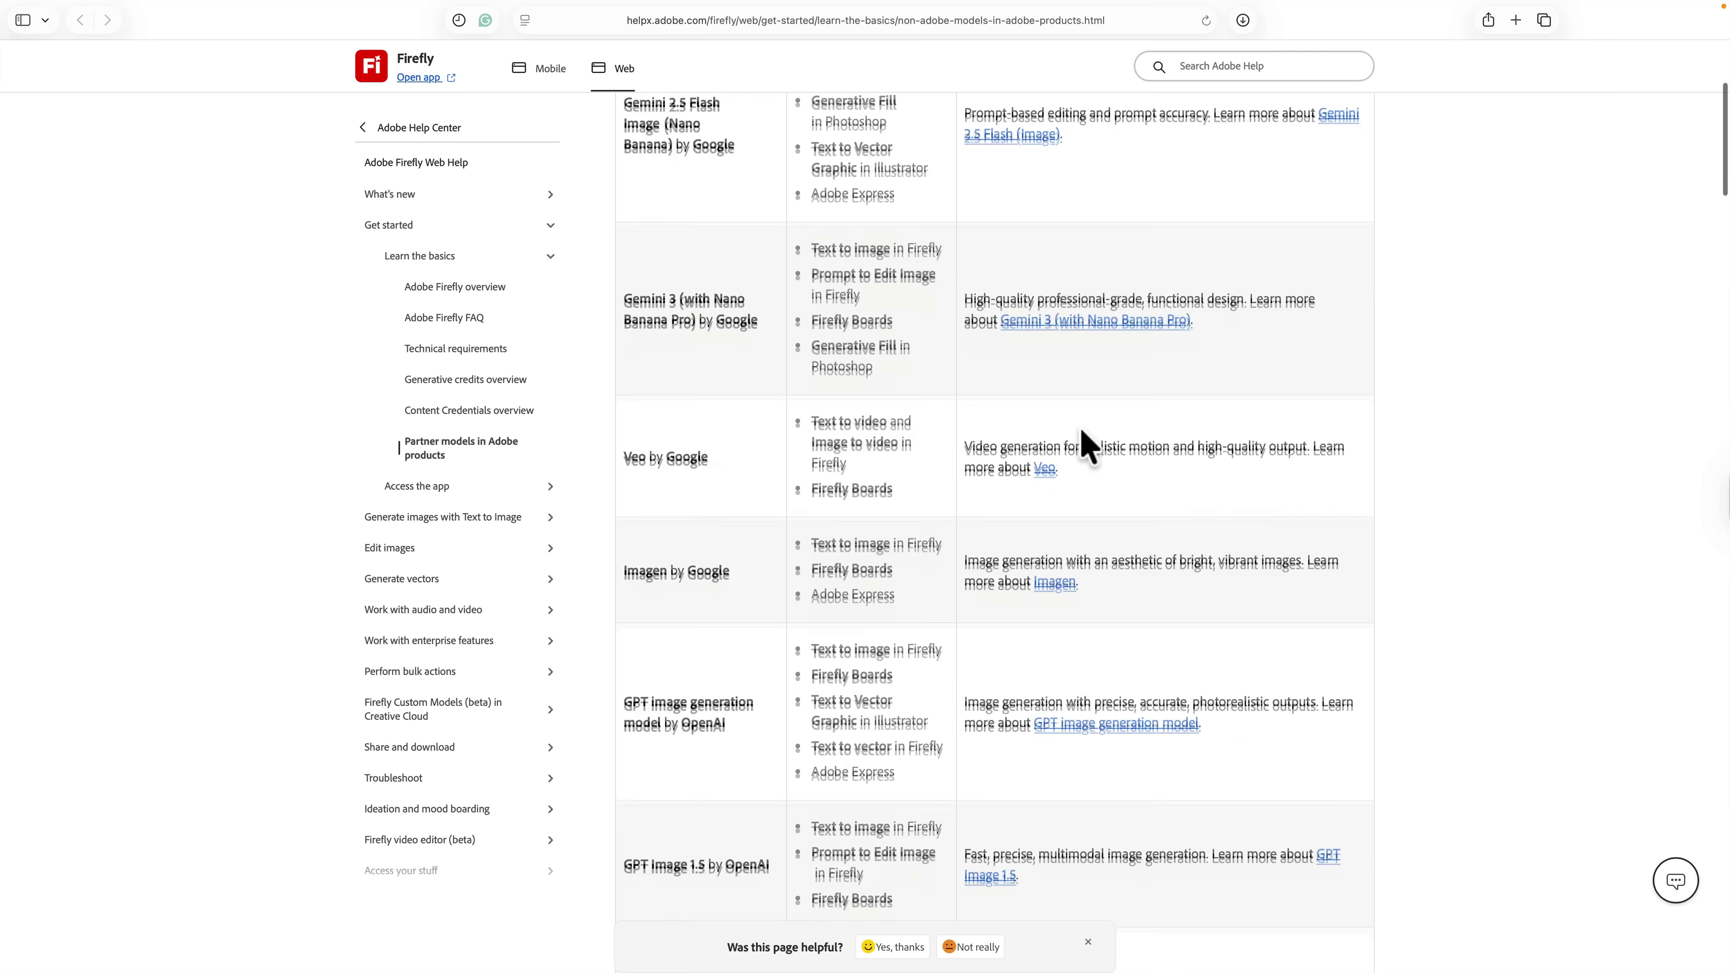
pyautogui.scroll(-15, 1088, 446)
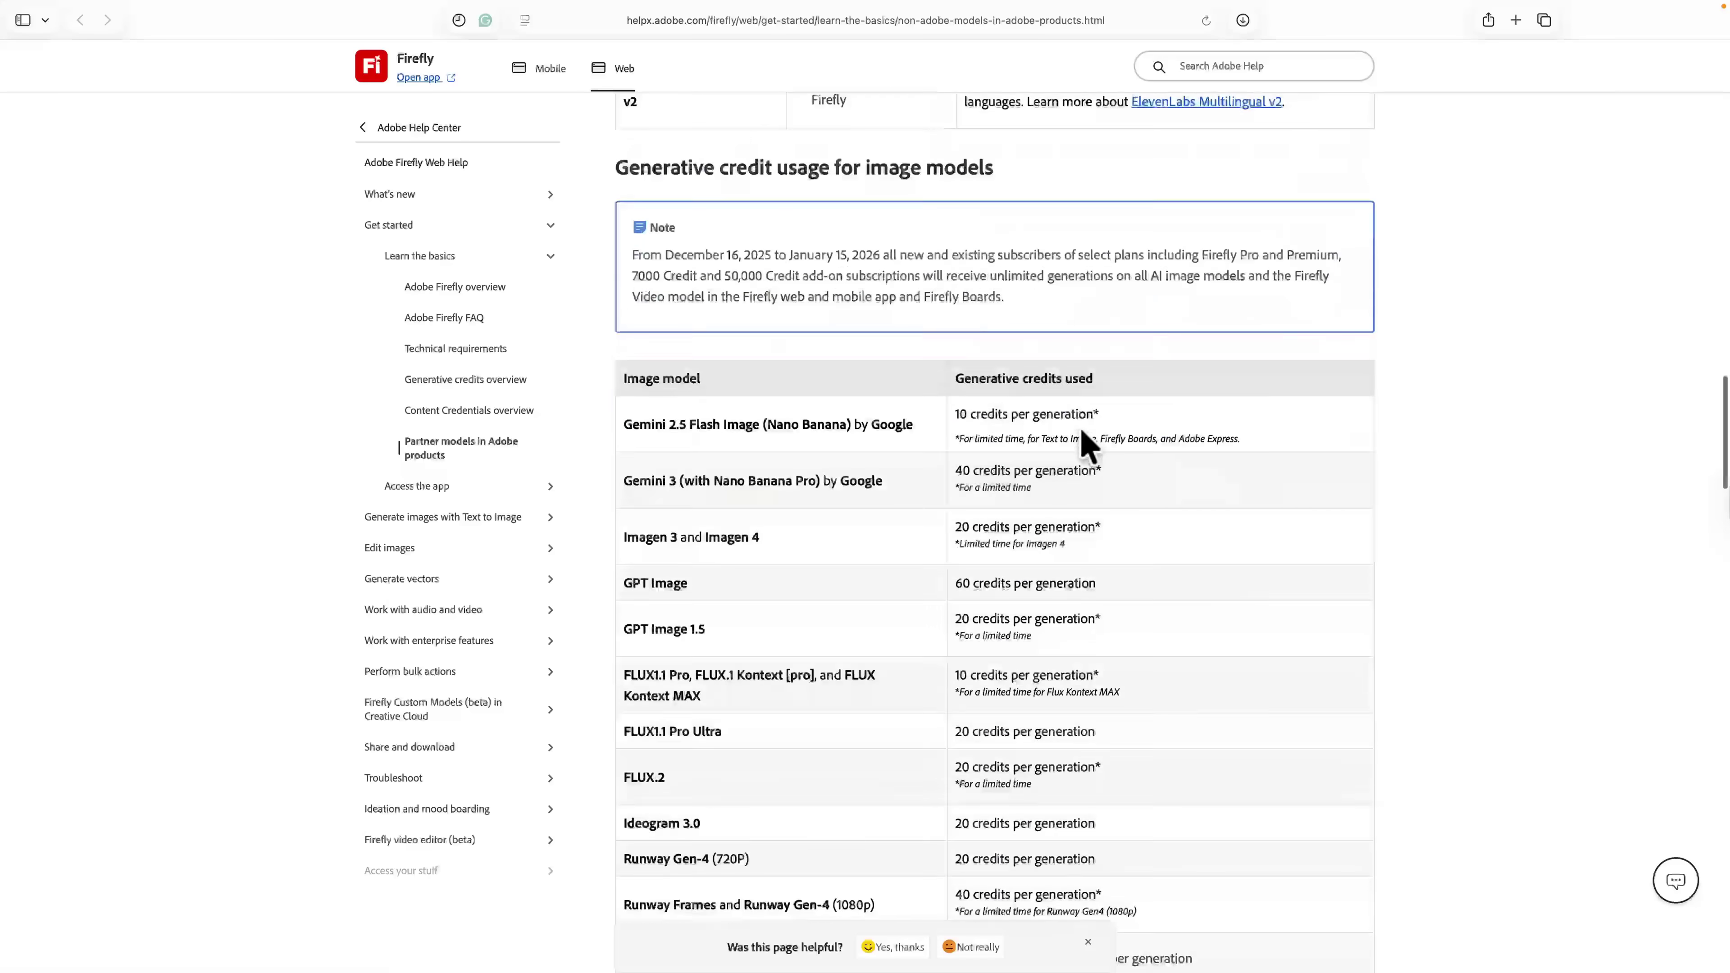
pyautogui.scroll(-4, 965, 545)
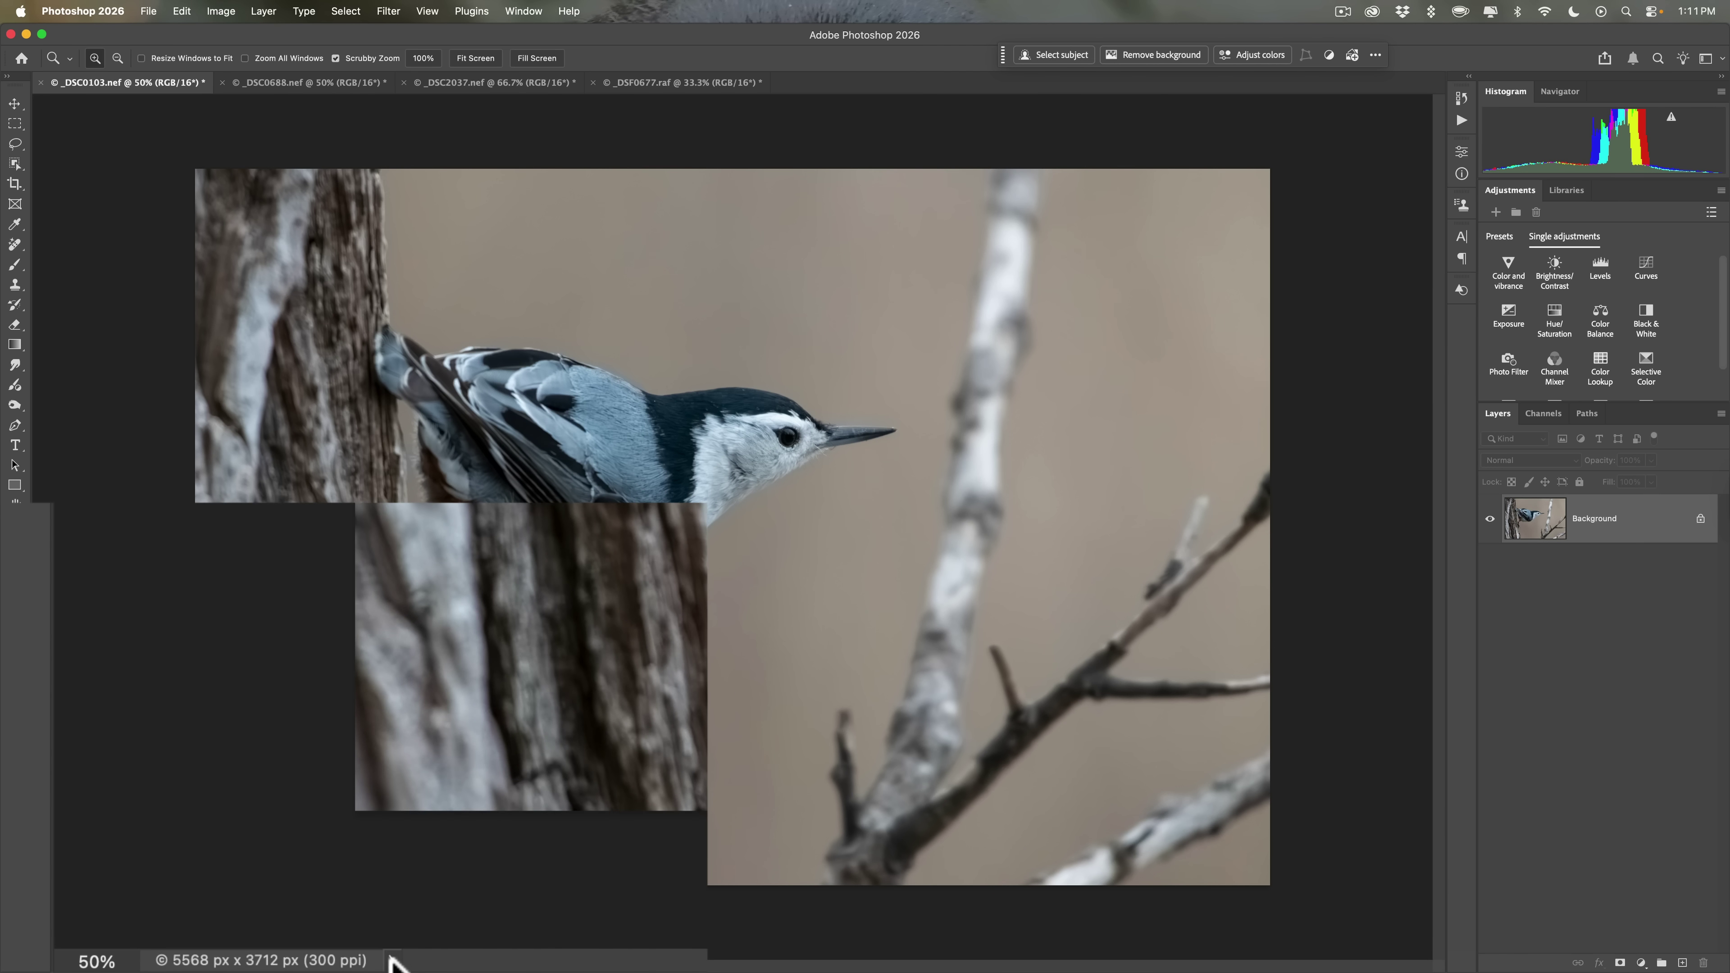
pyautogui.click(392, 961)
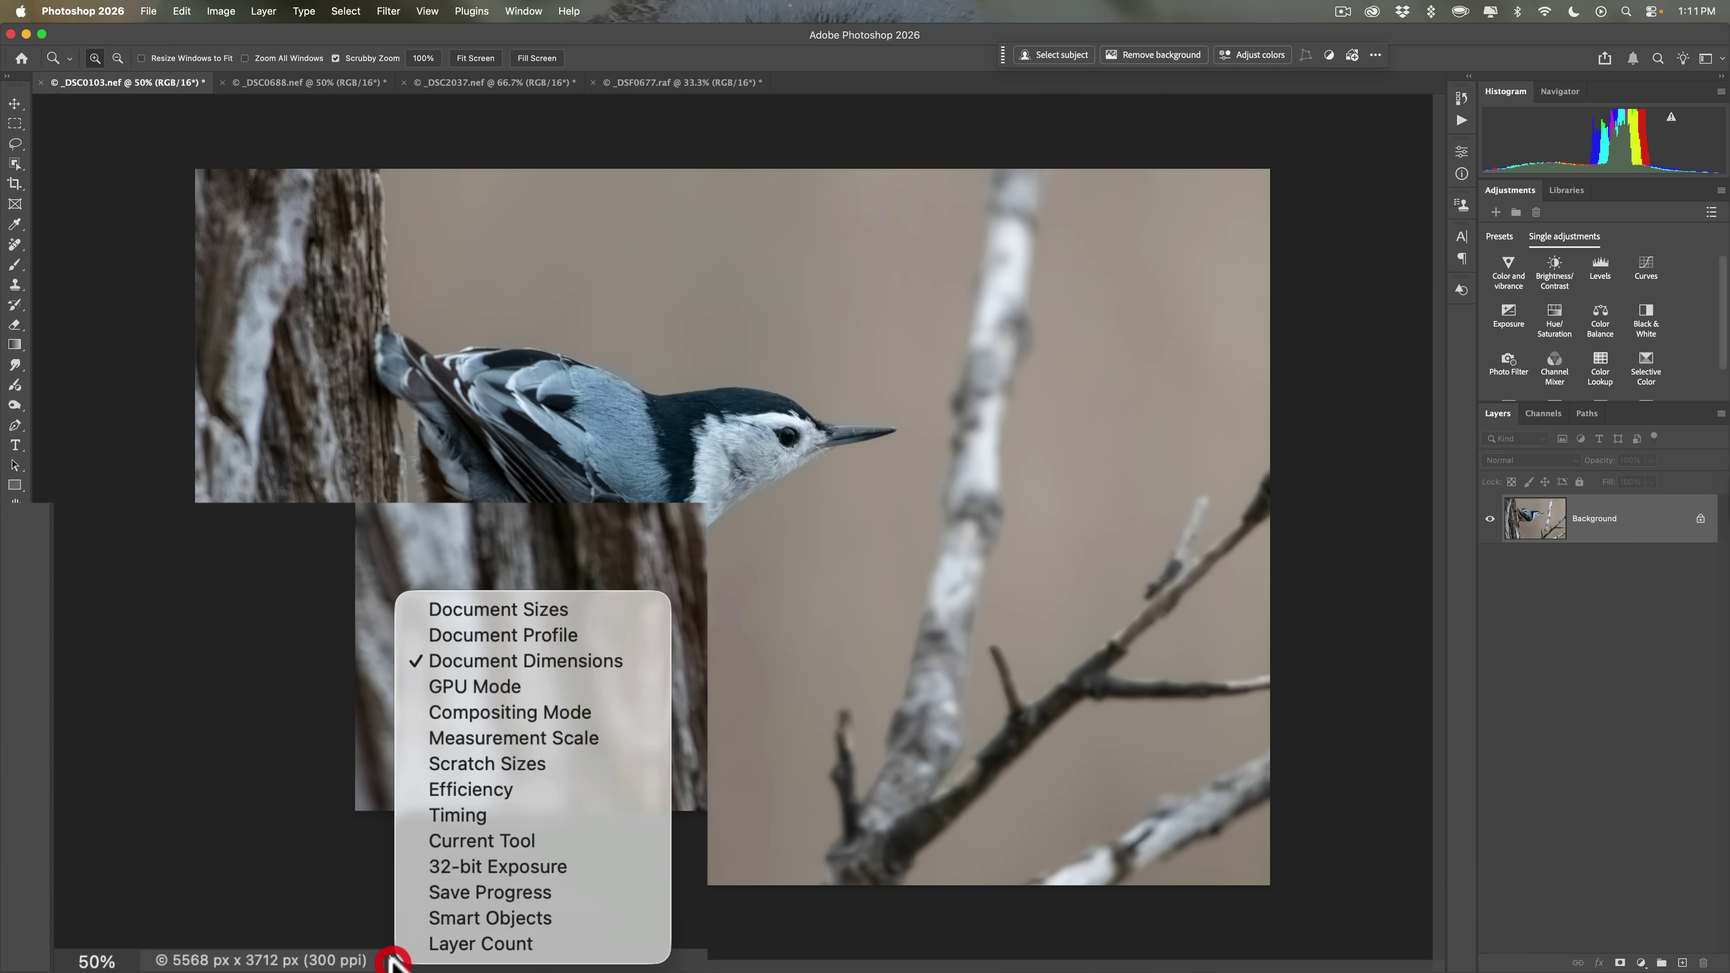
pyautogui.click(529, 658)
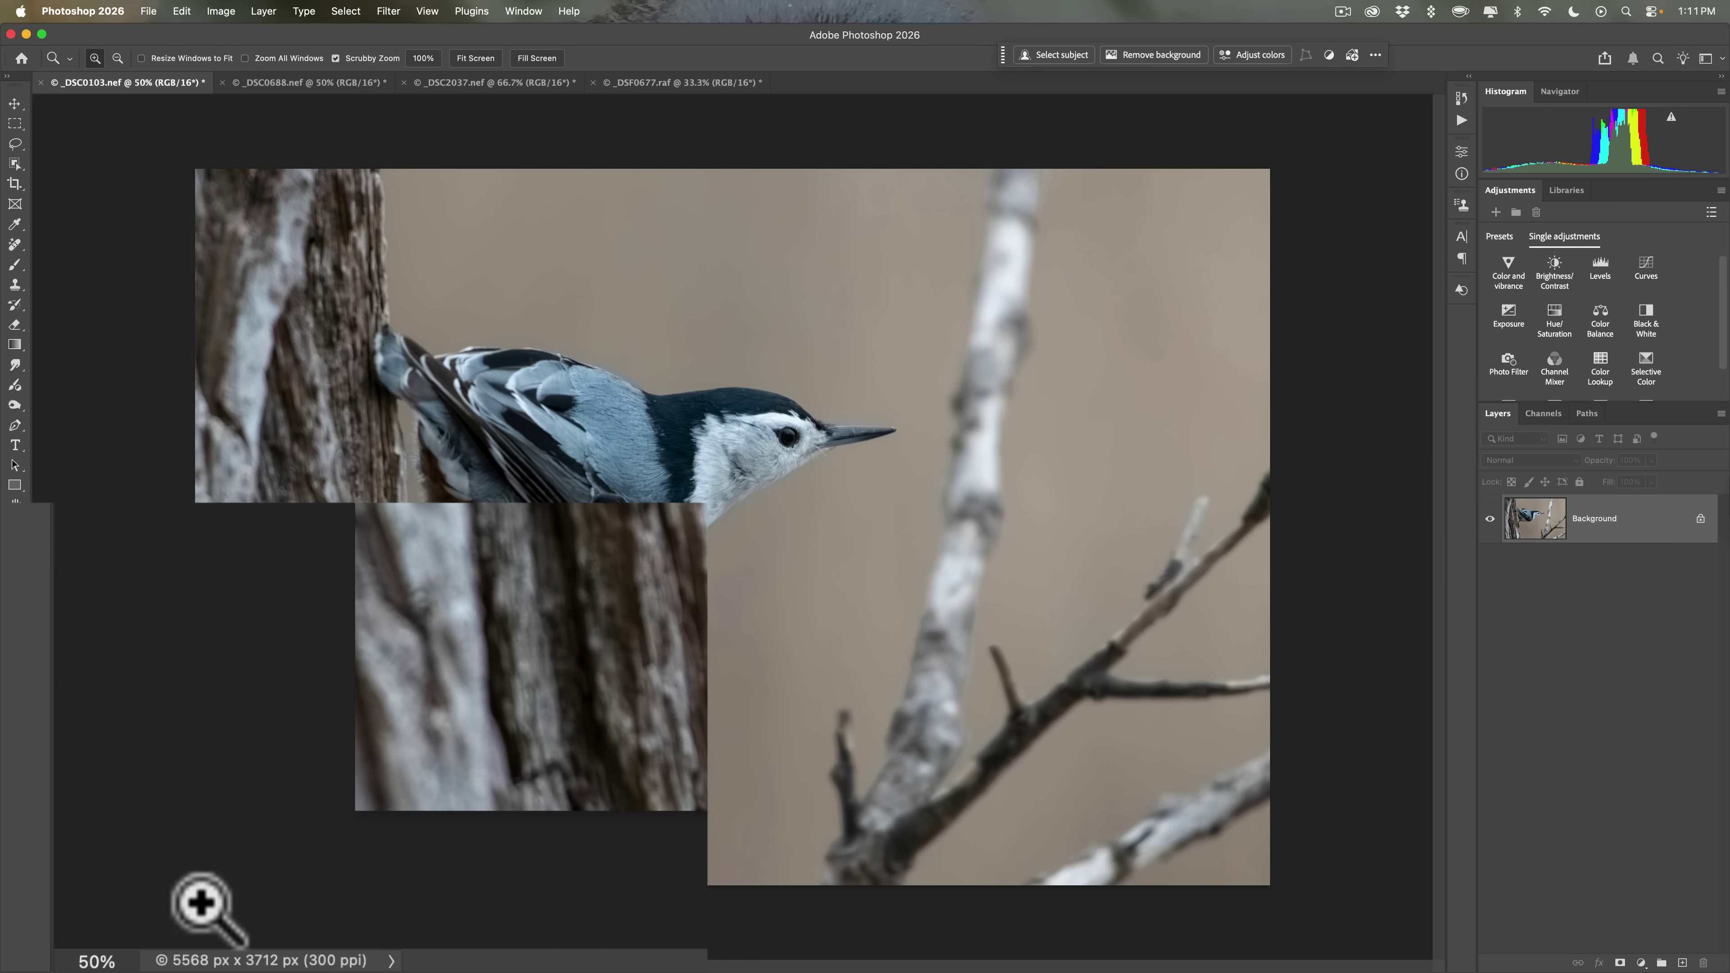
pyautogui.click(222, 960)
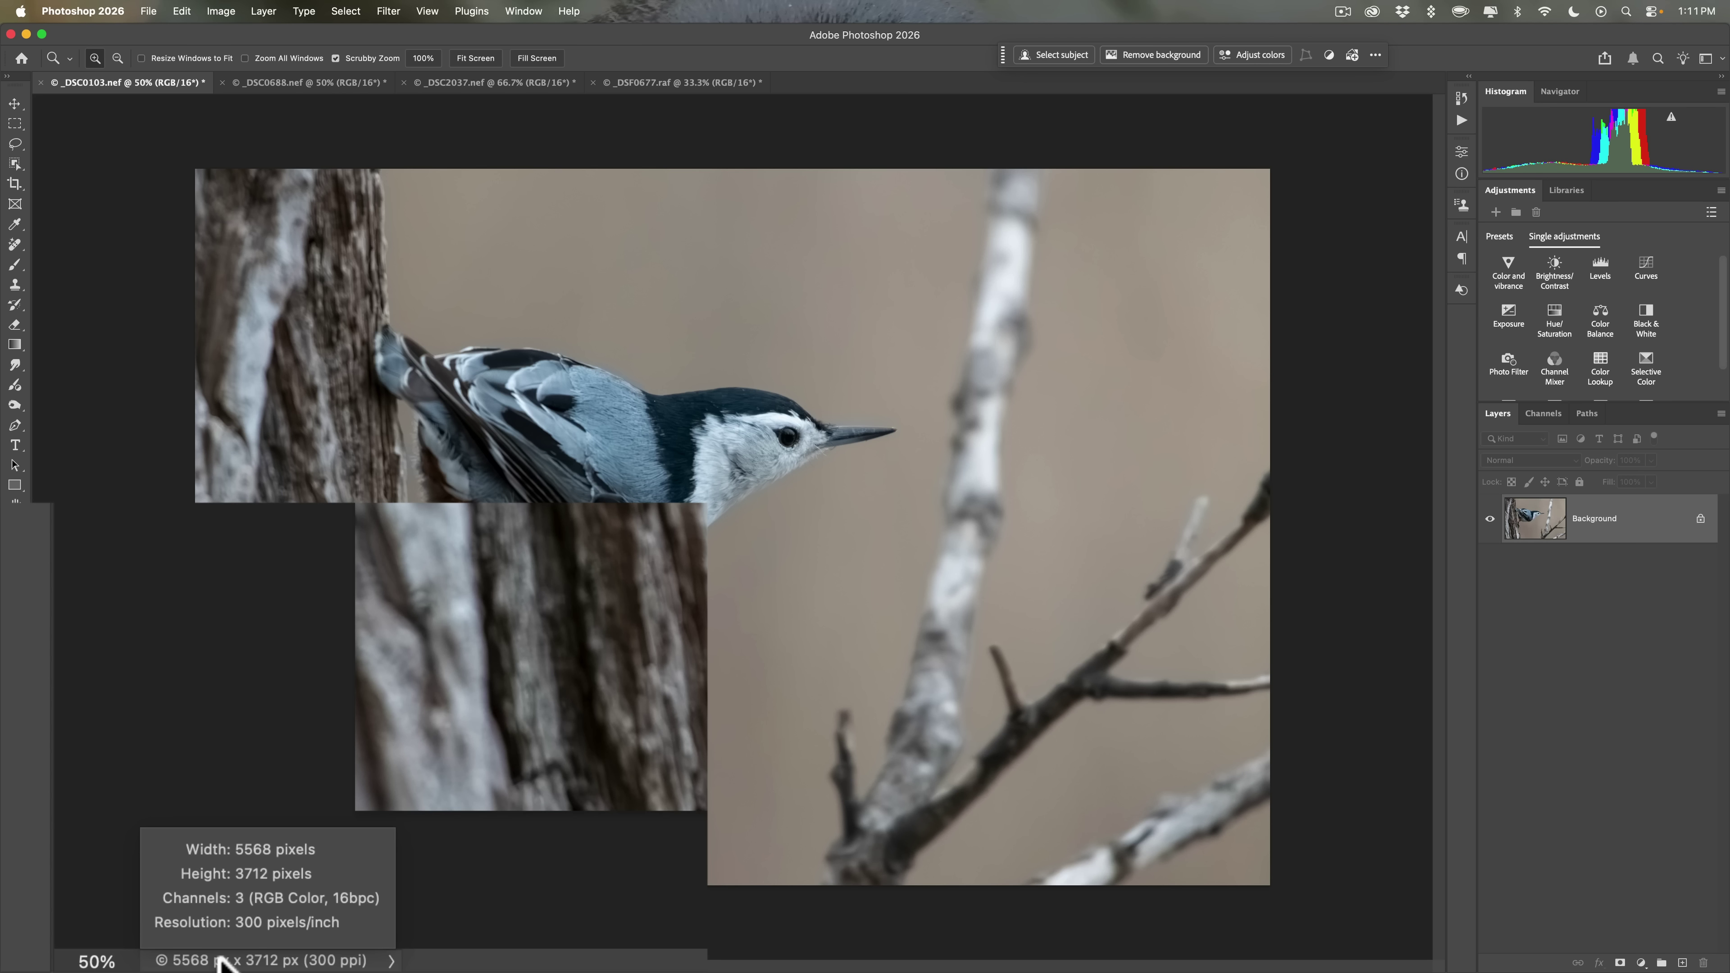
pyautogui.click(220, 959)
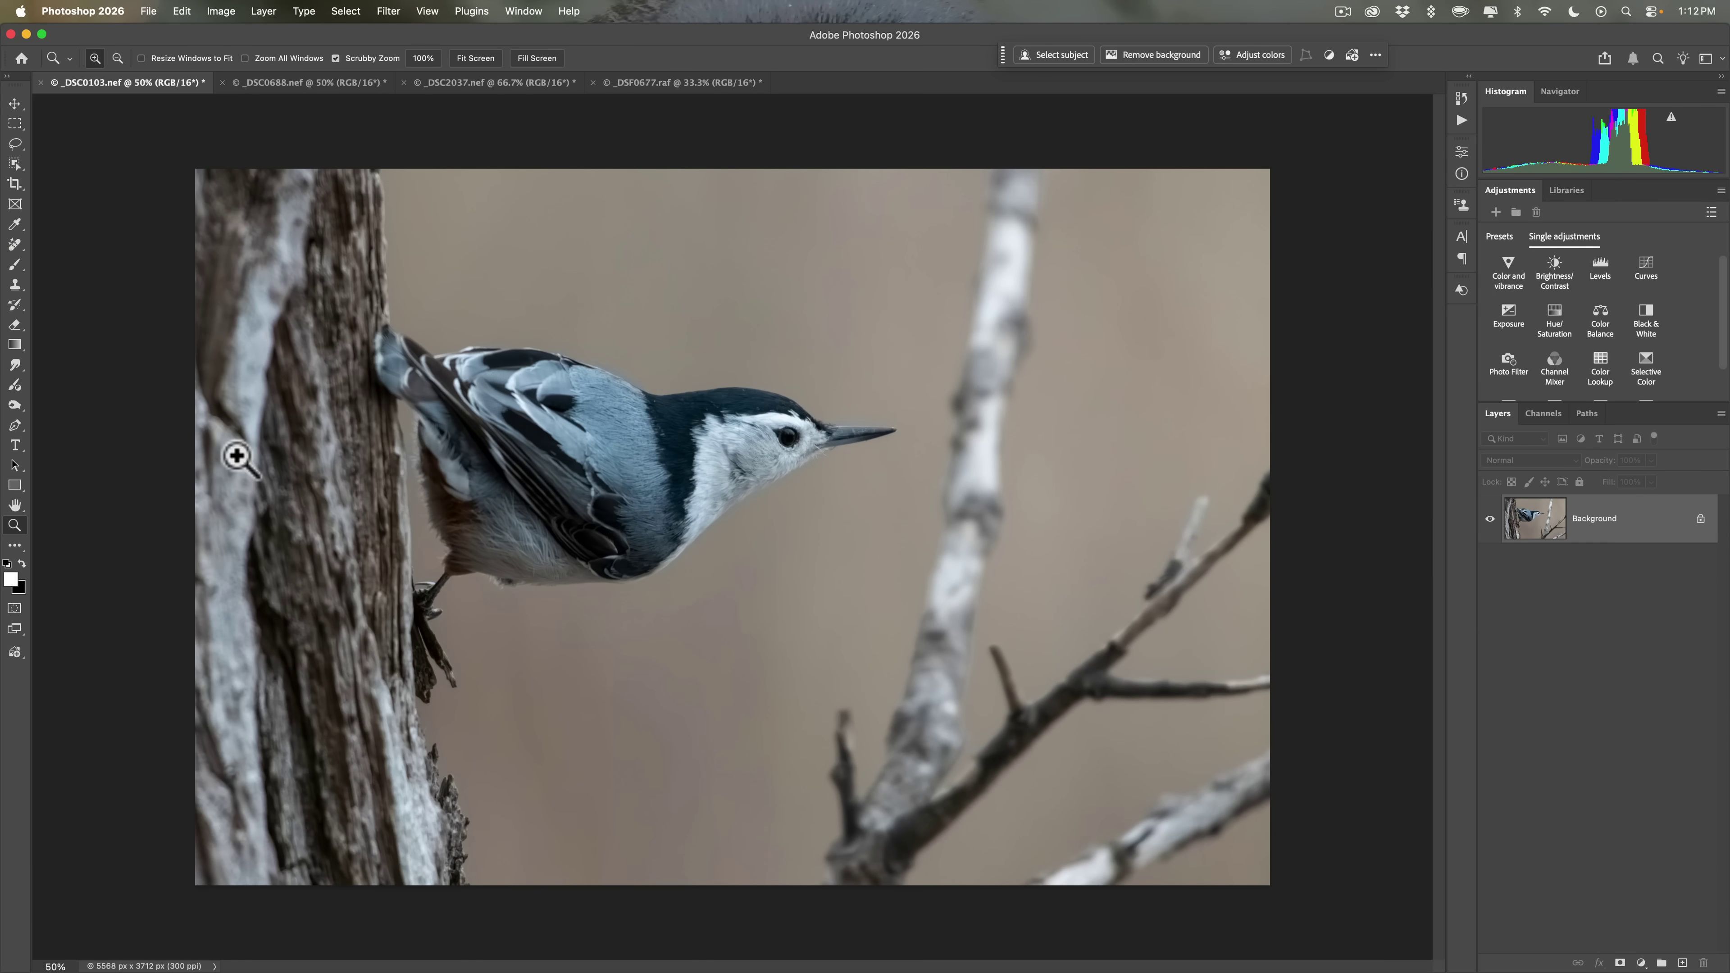
# - Duplicate the nuthatch photo's Background layer as Layer 1 with Cmd+J
pyautogui.click(388, 10)
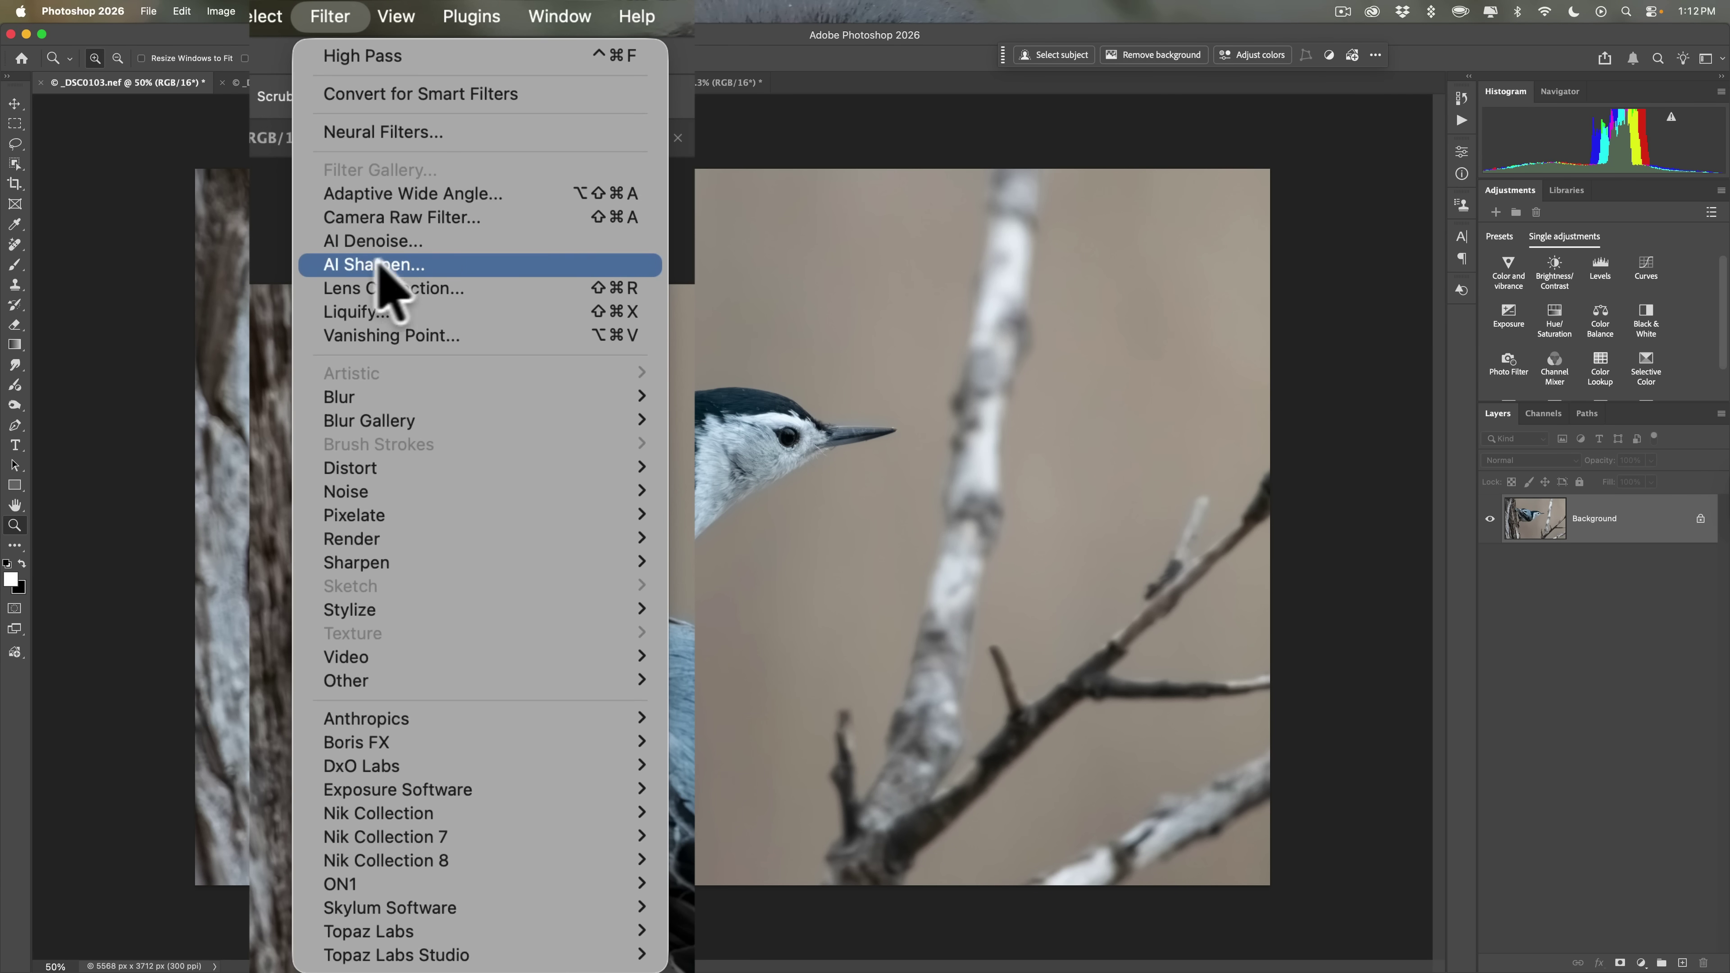
pyautogui.click(696, 145)
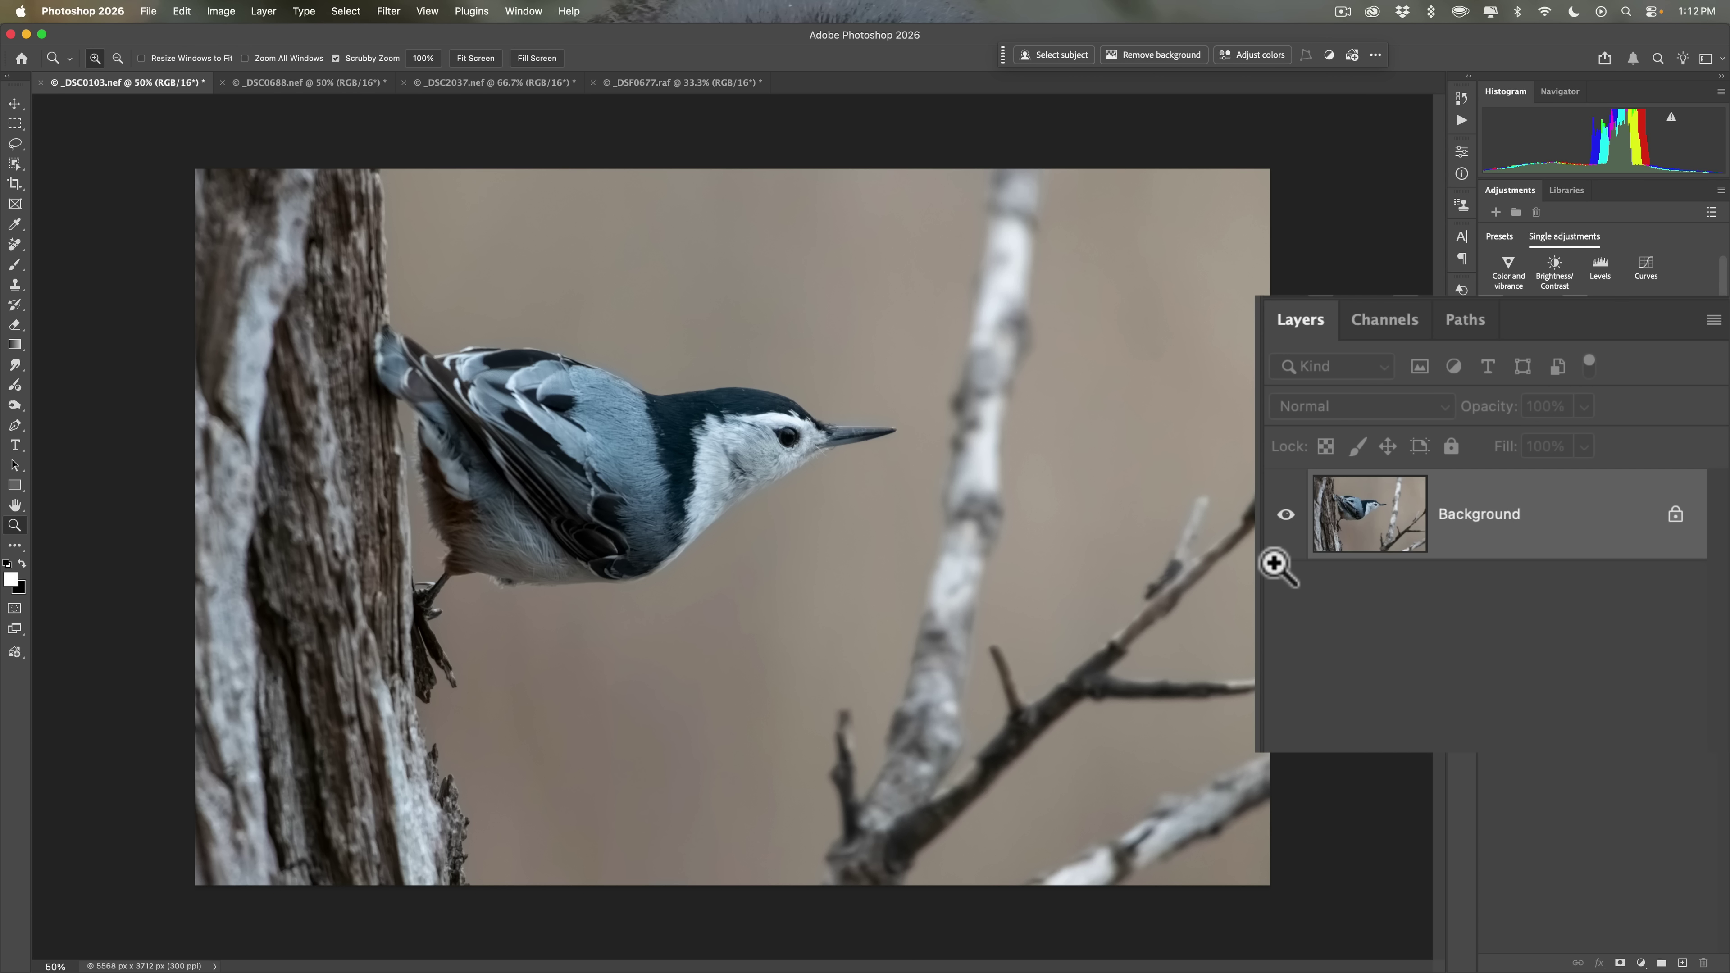
pyautogui.press('super')
pyautogui.press('super+j')
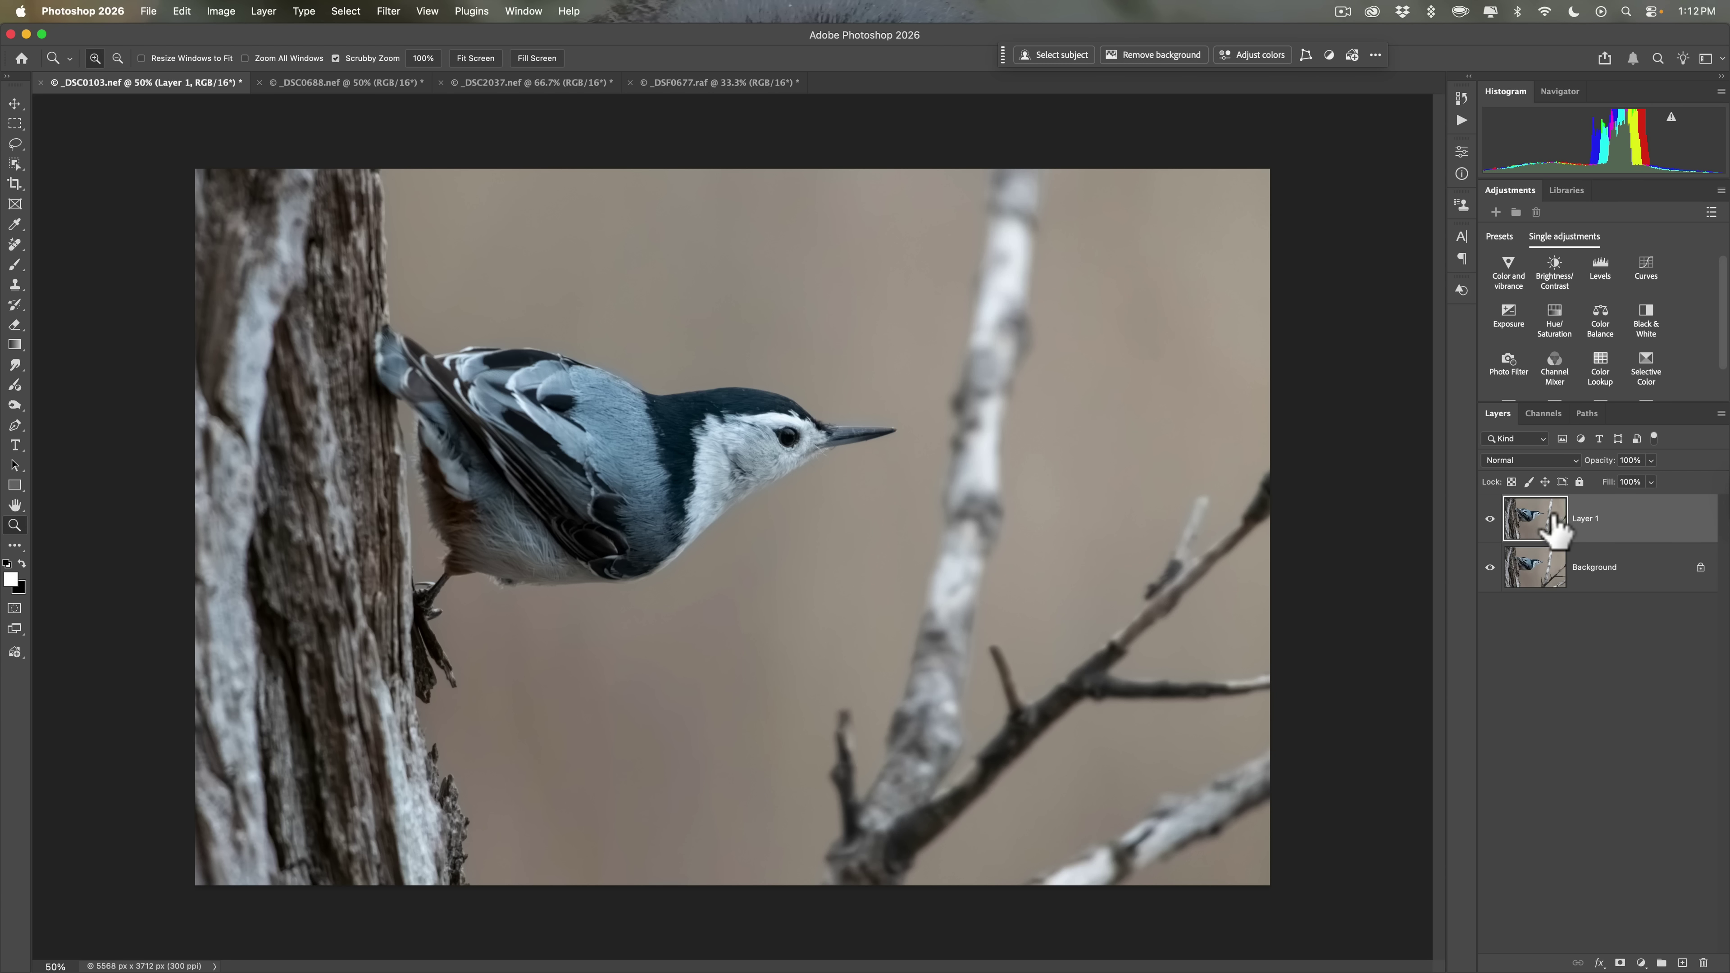
# - Run Filter > AI Sharpen on the nuthatch's Layer 1 and let it process
pyautogui.click(389, 11)
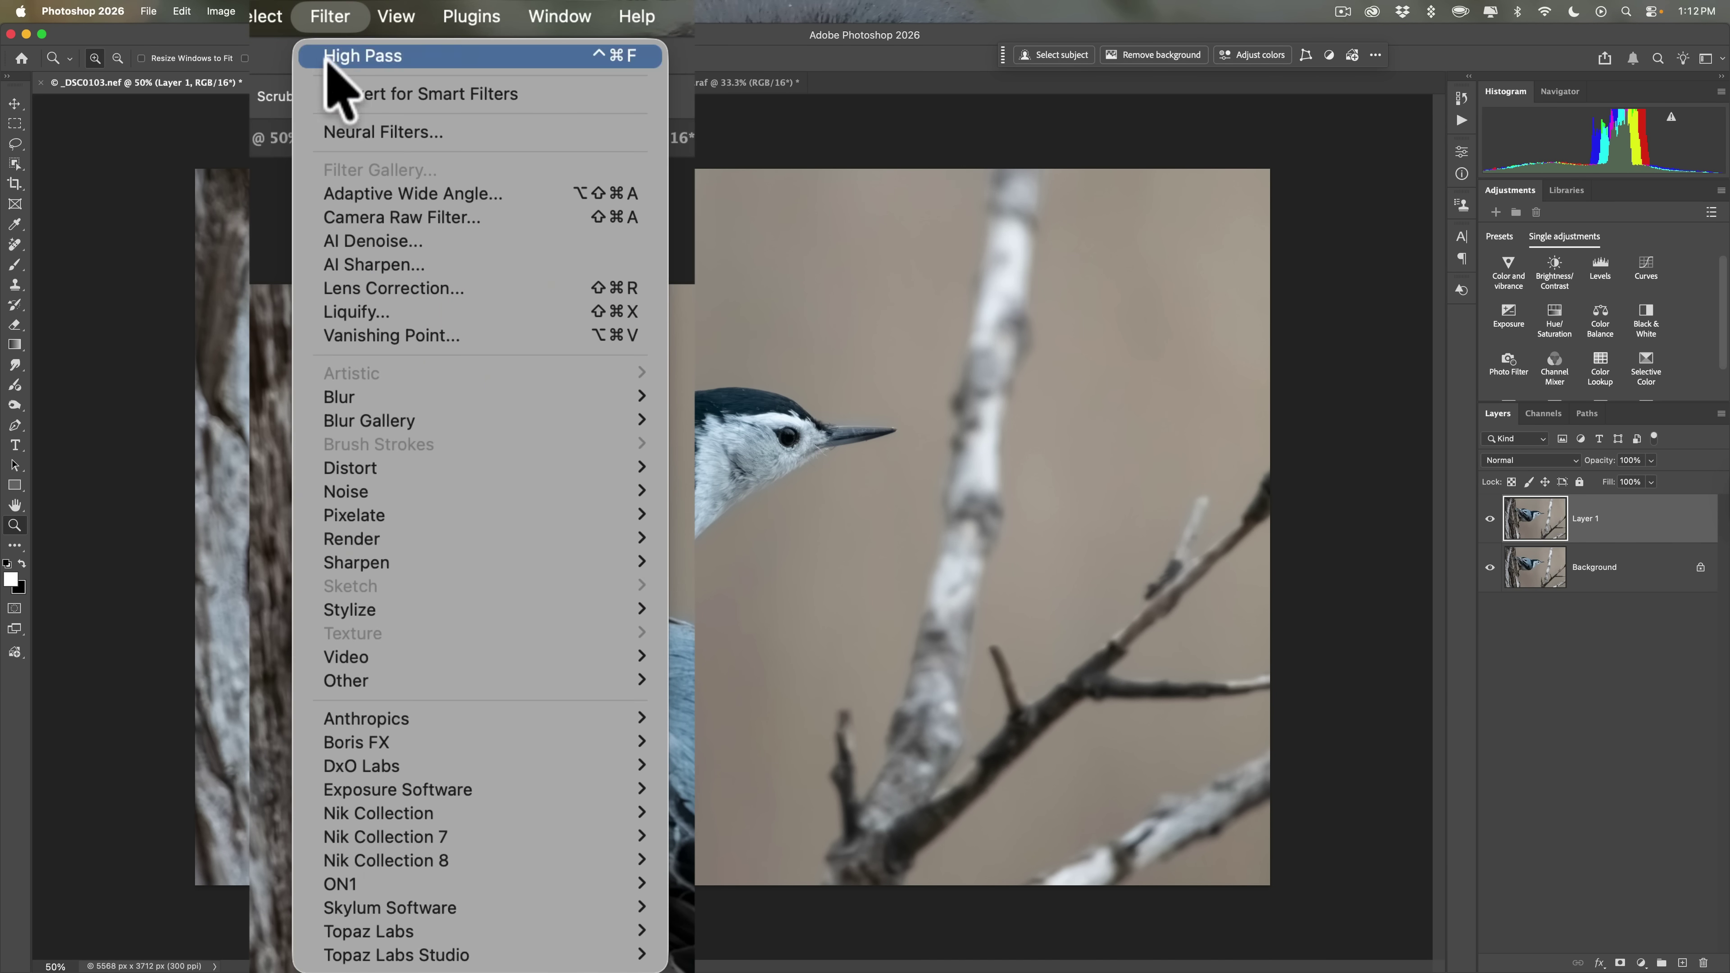
pyautogui.click(413, 158)
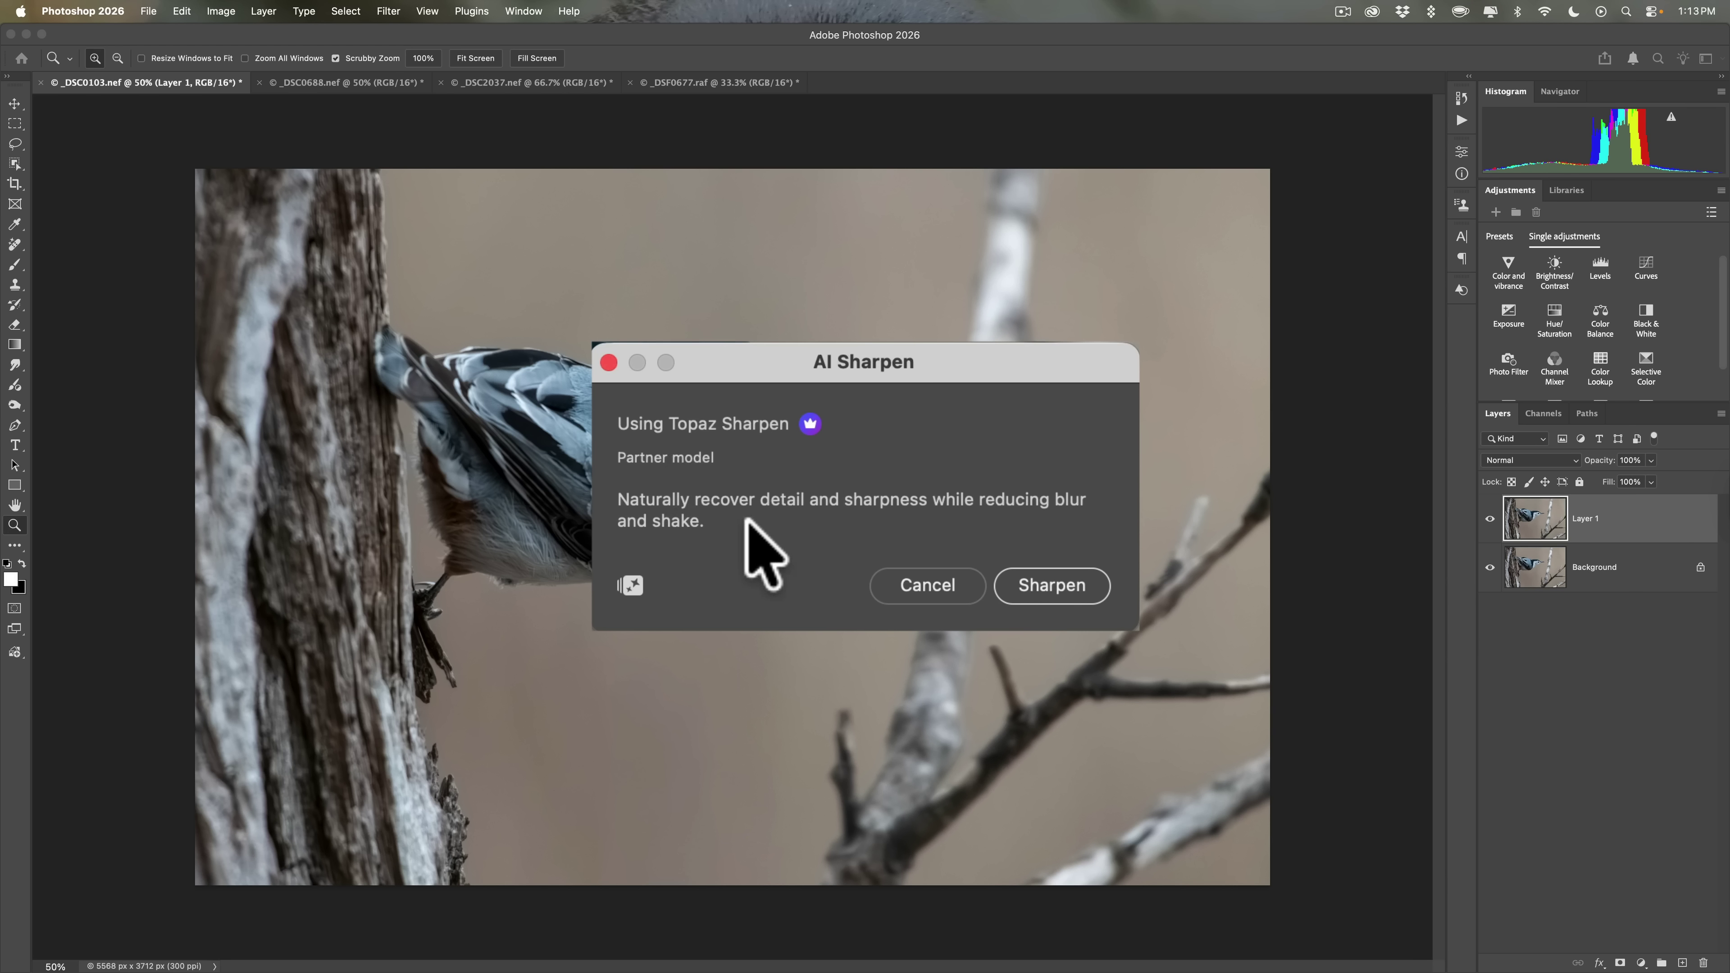
pyautogui.click(1048, 584)
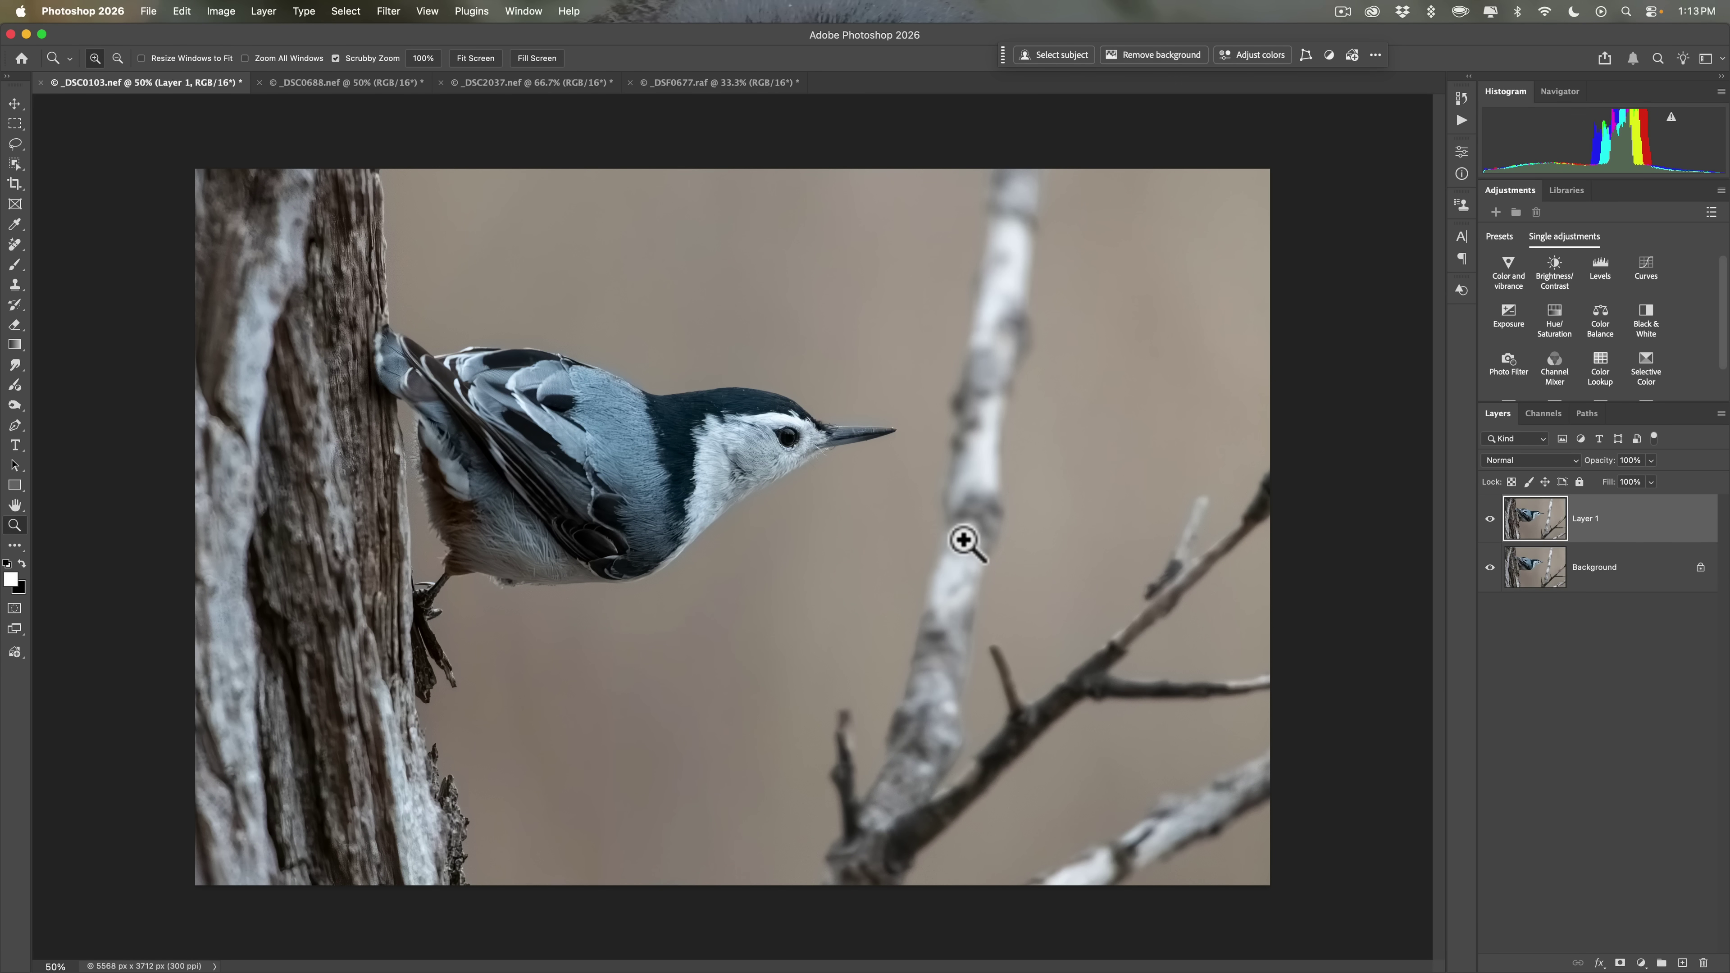
pyautogui.click(1489, 519)
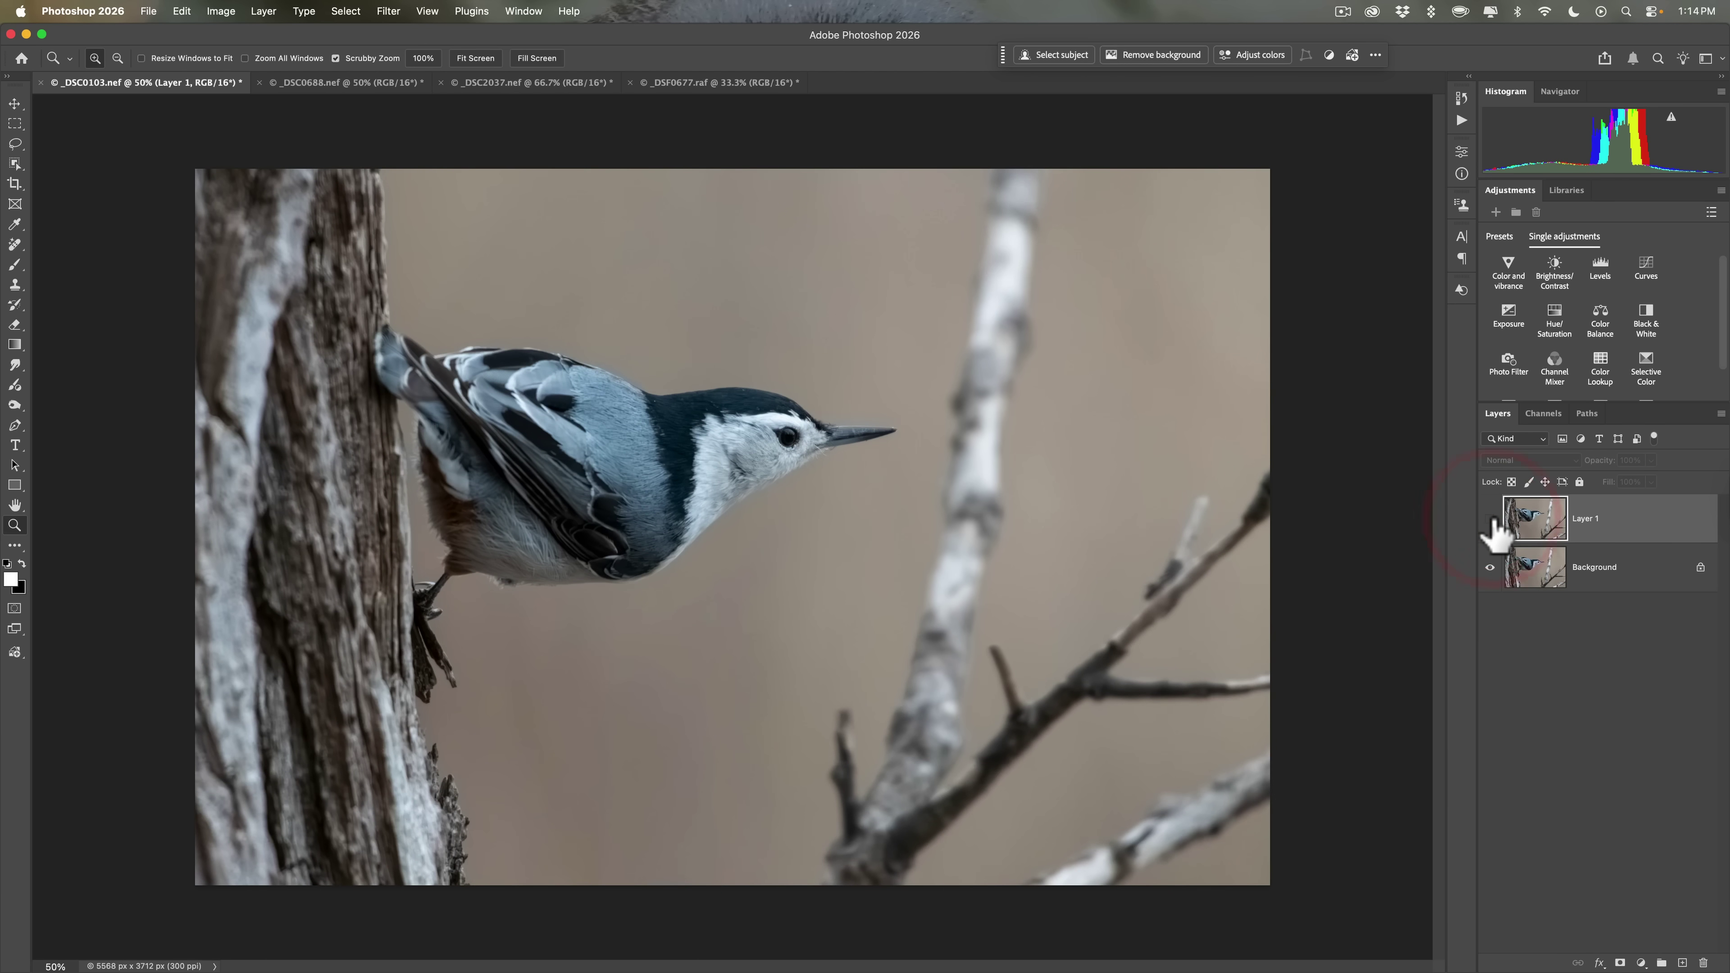
pyautogui.click(1490, 519)
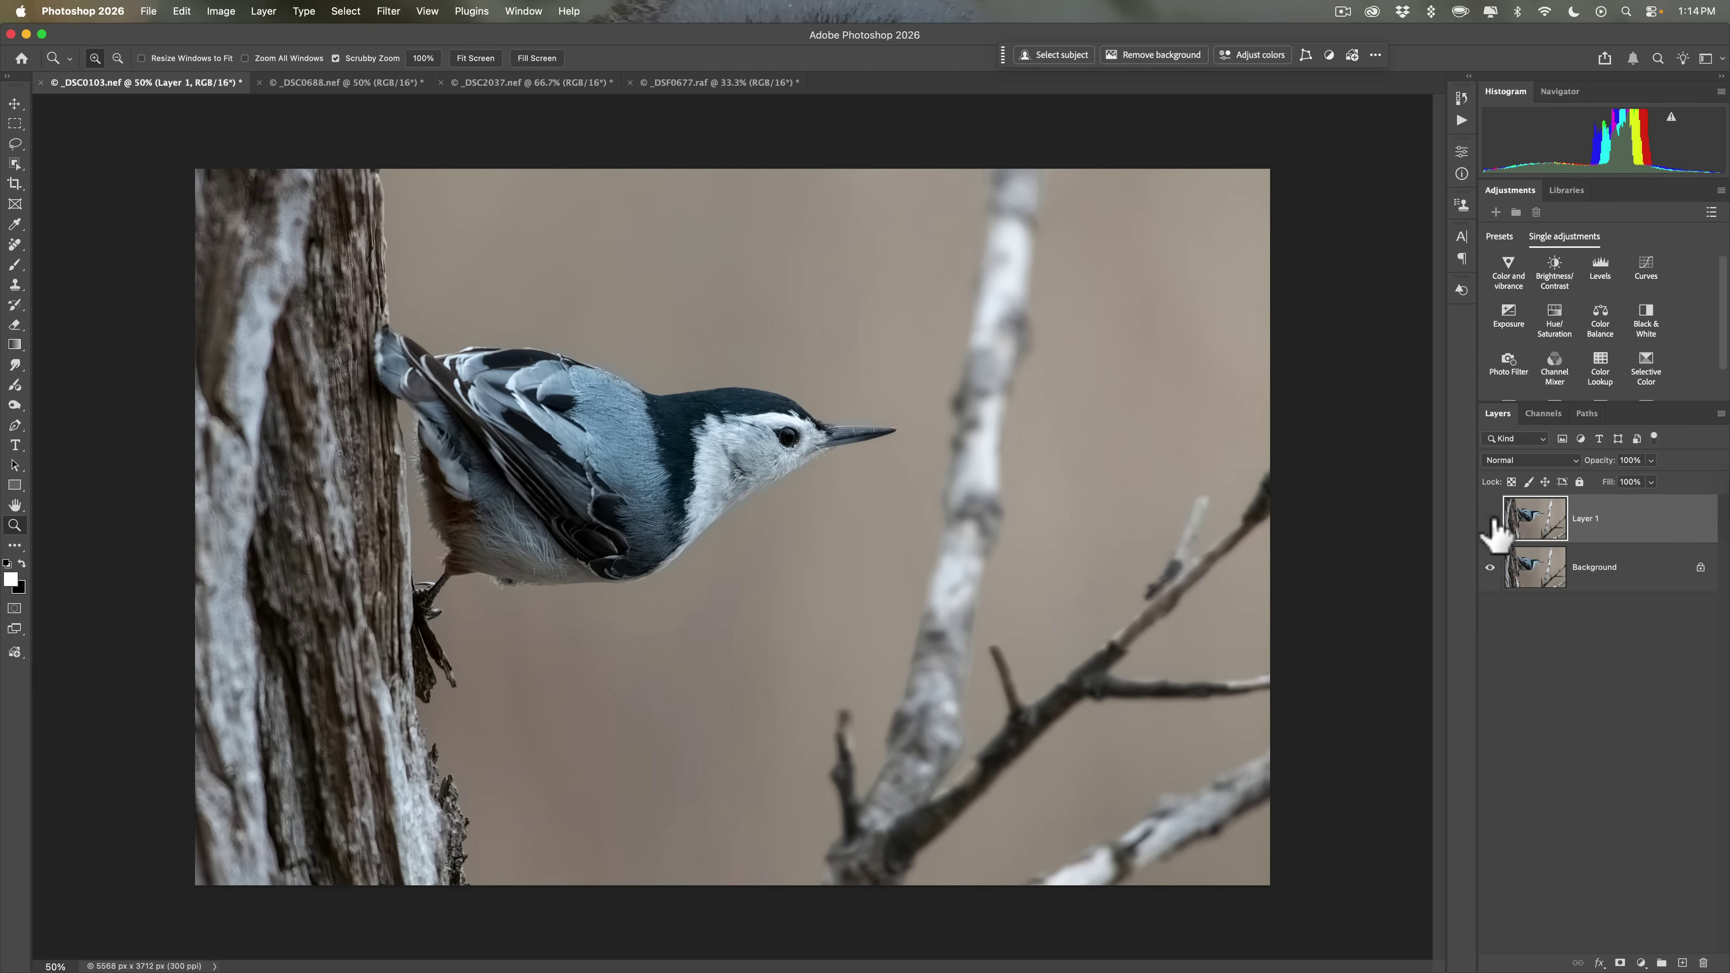
pyautogui.click(1490, 521)
pyautogui.click(1490, 521)
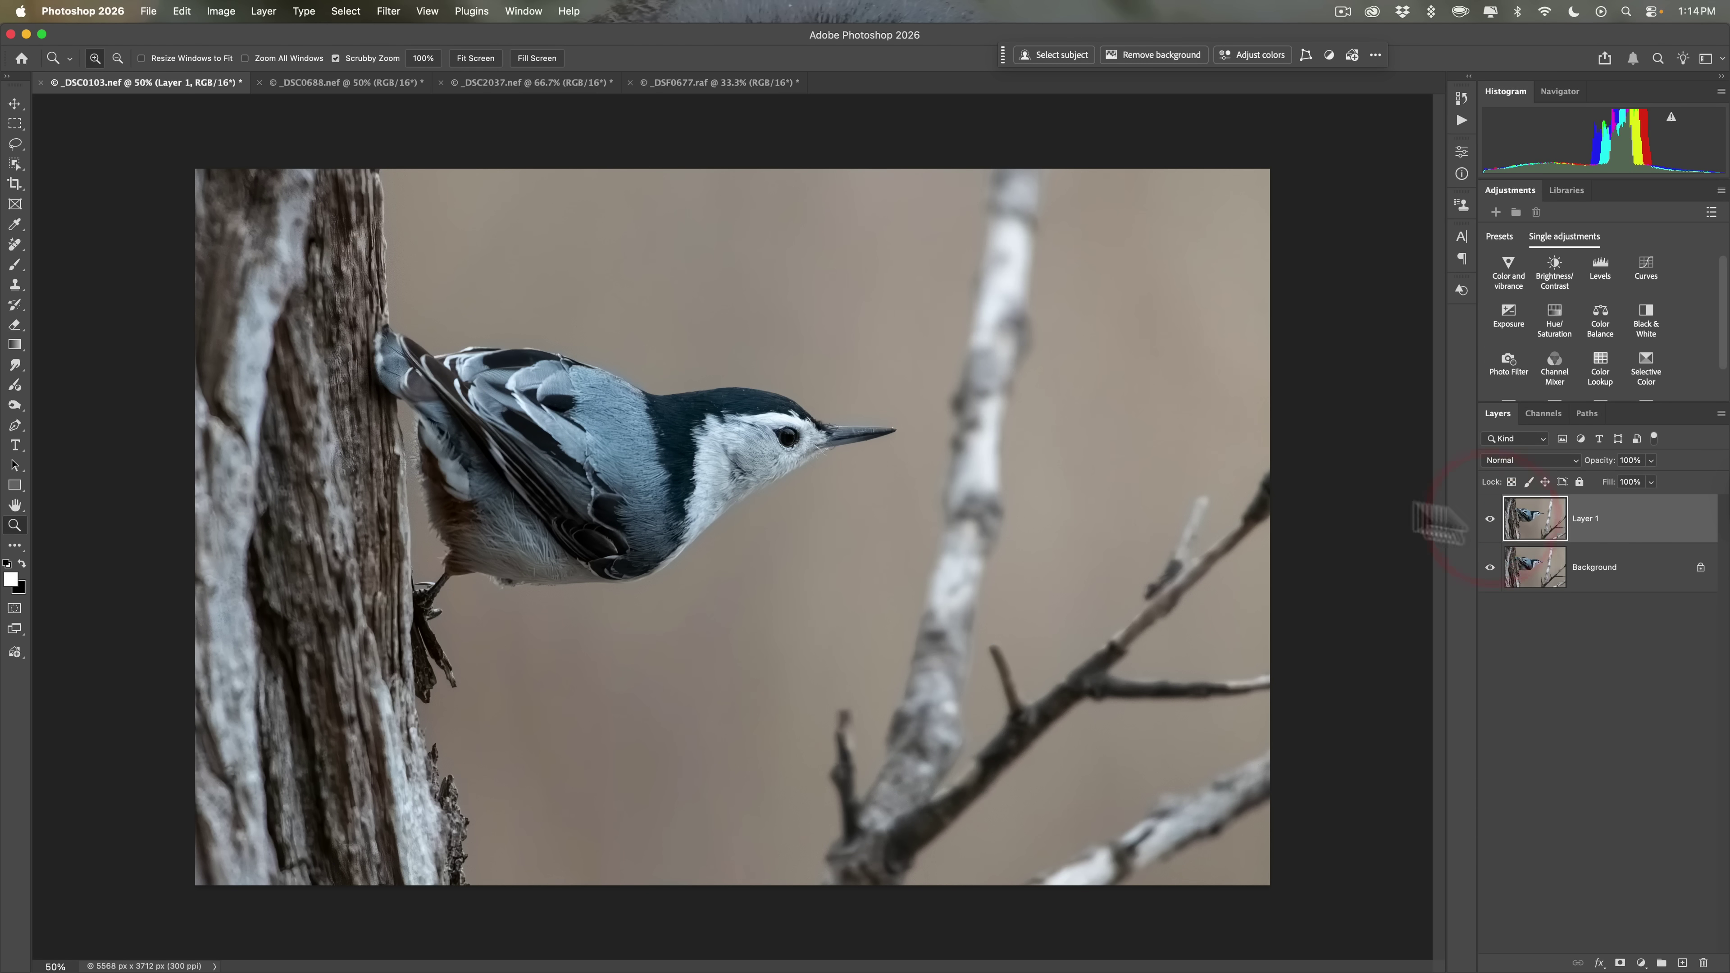
pyautogui.press('z')
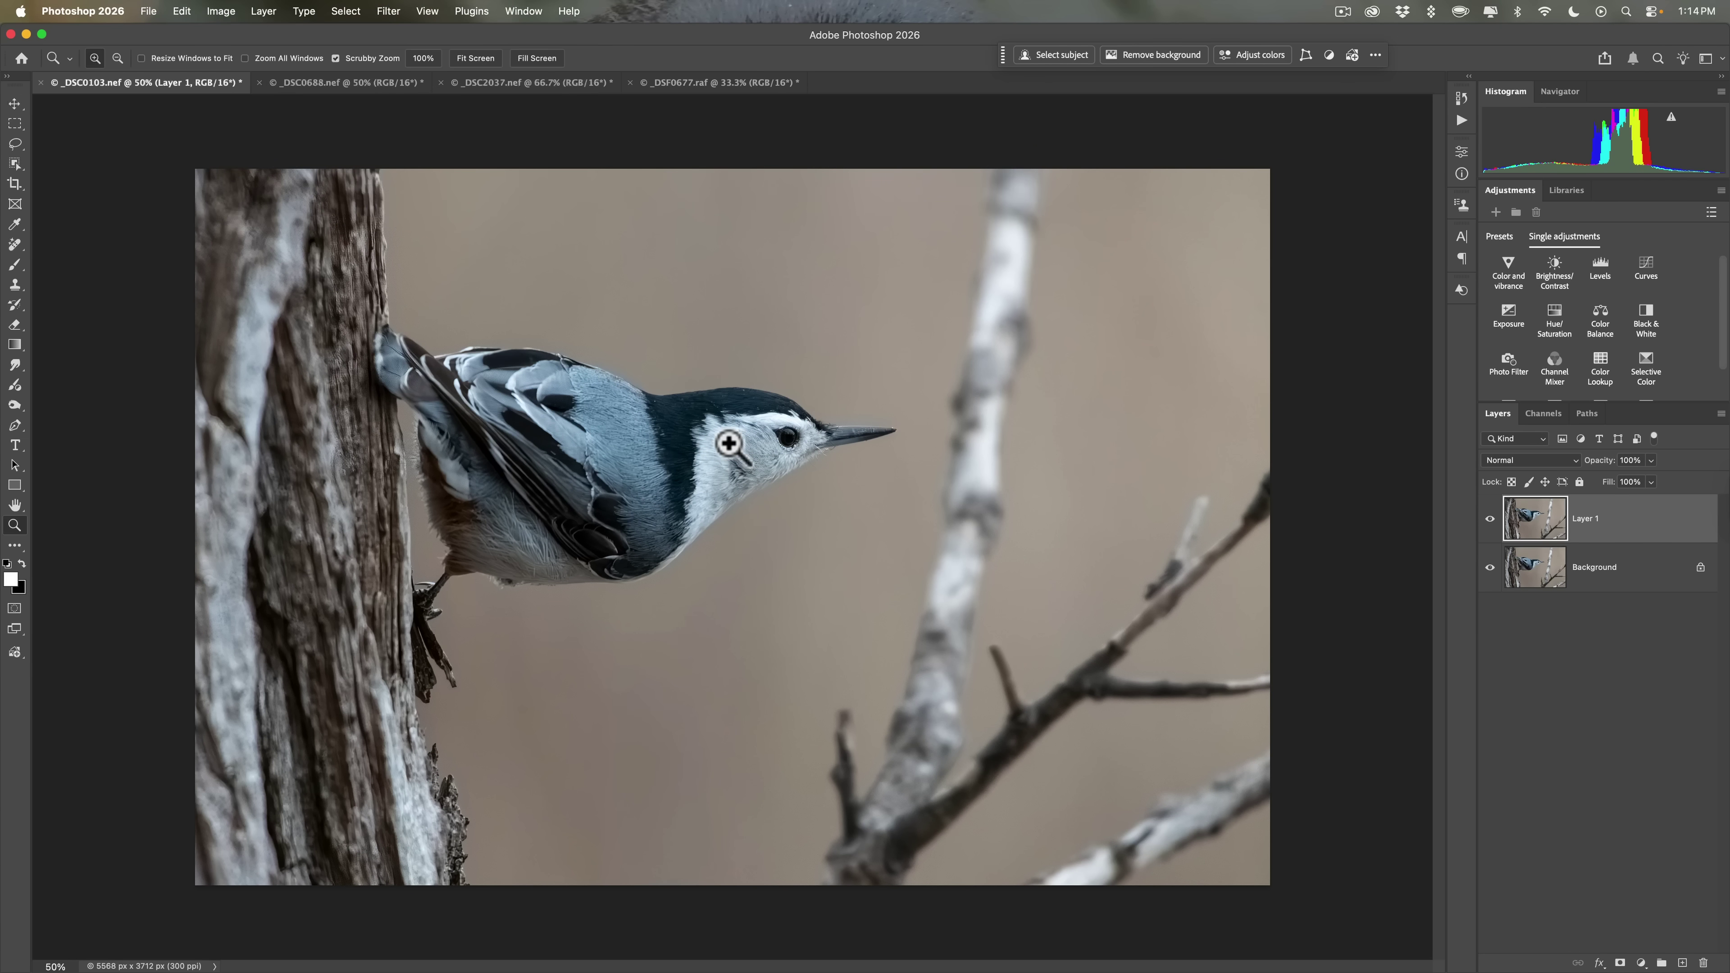
pyautogui.moveTo(729, 437); pyautogui.dragTo(793, 445)
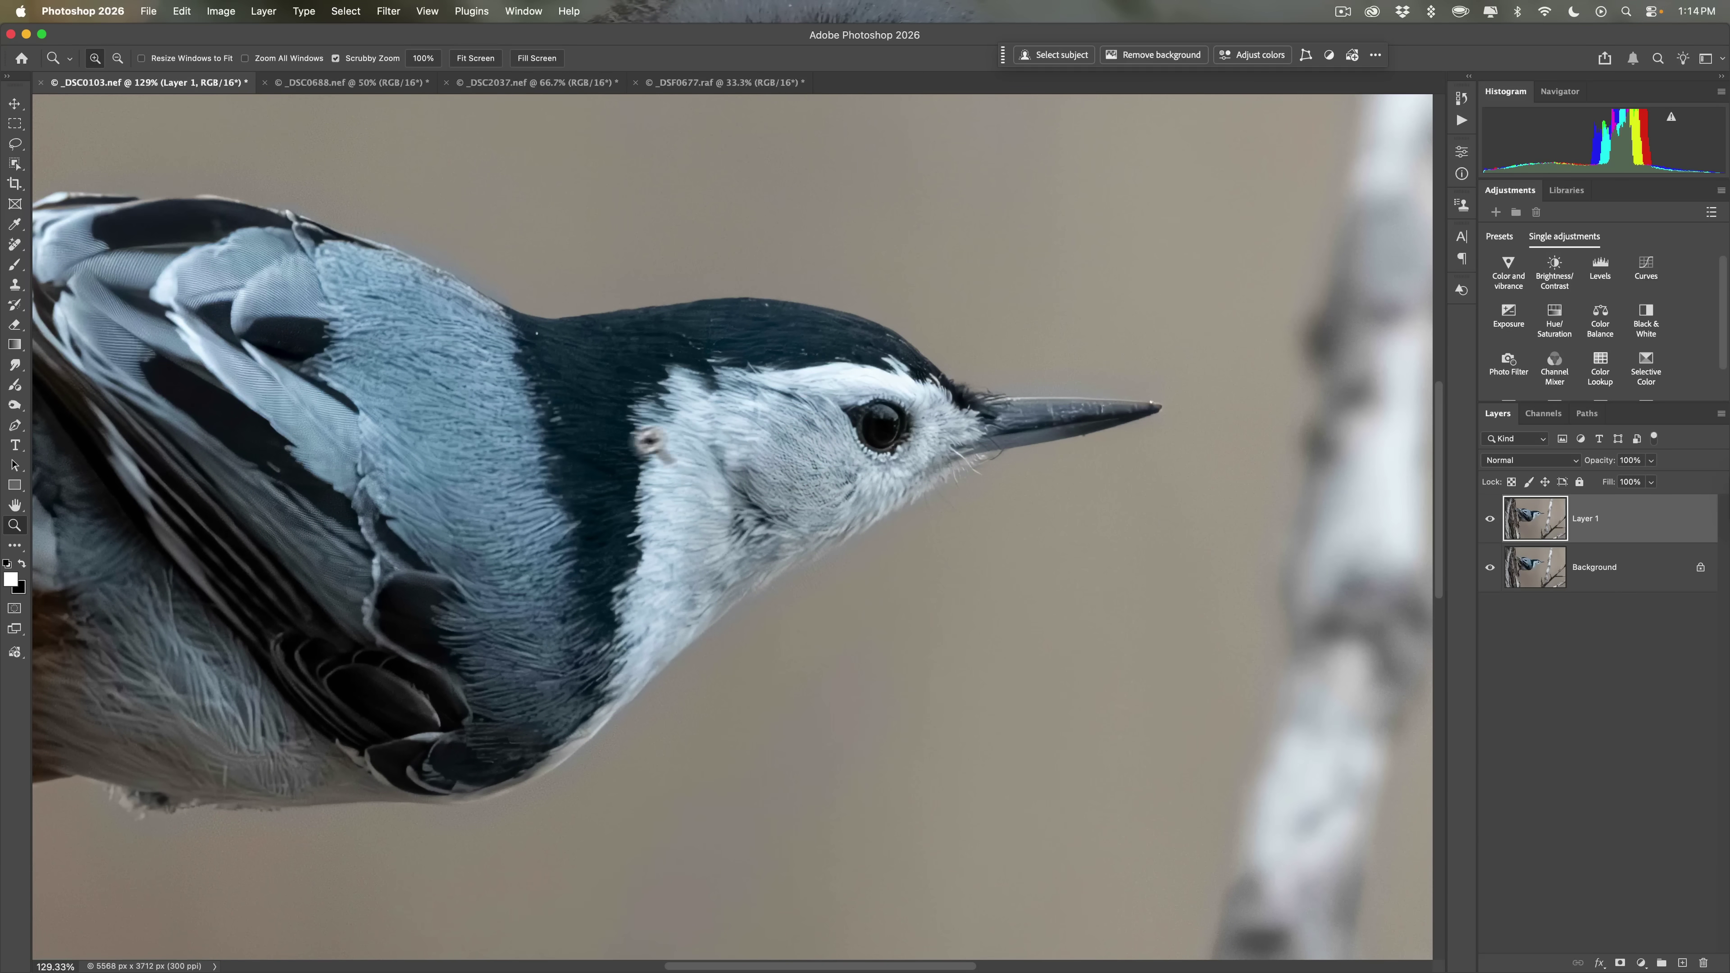
pyautogui.click(1490, 520)
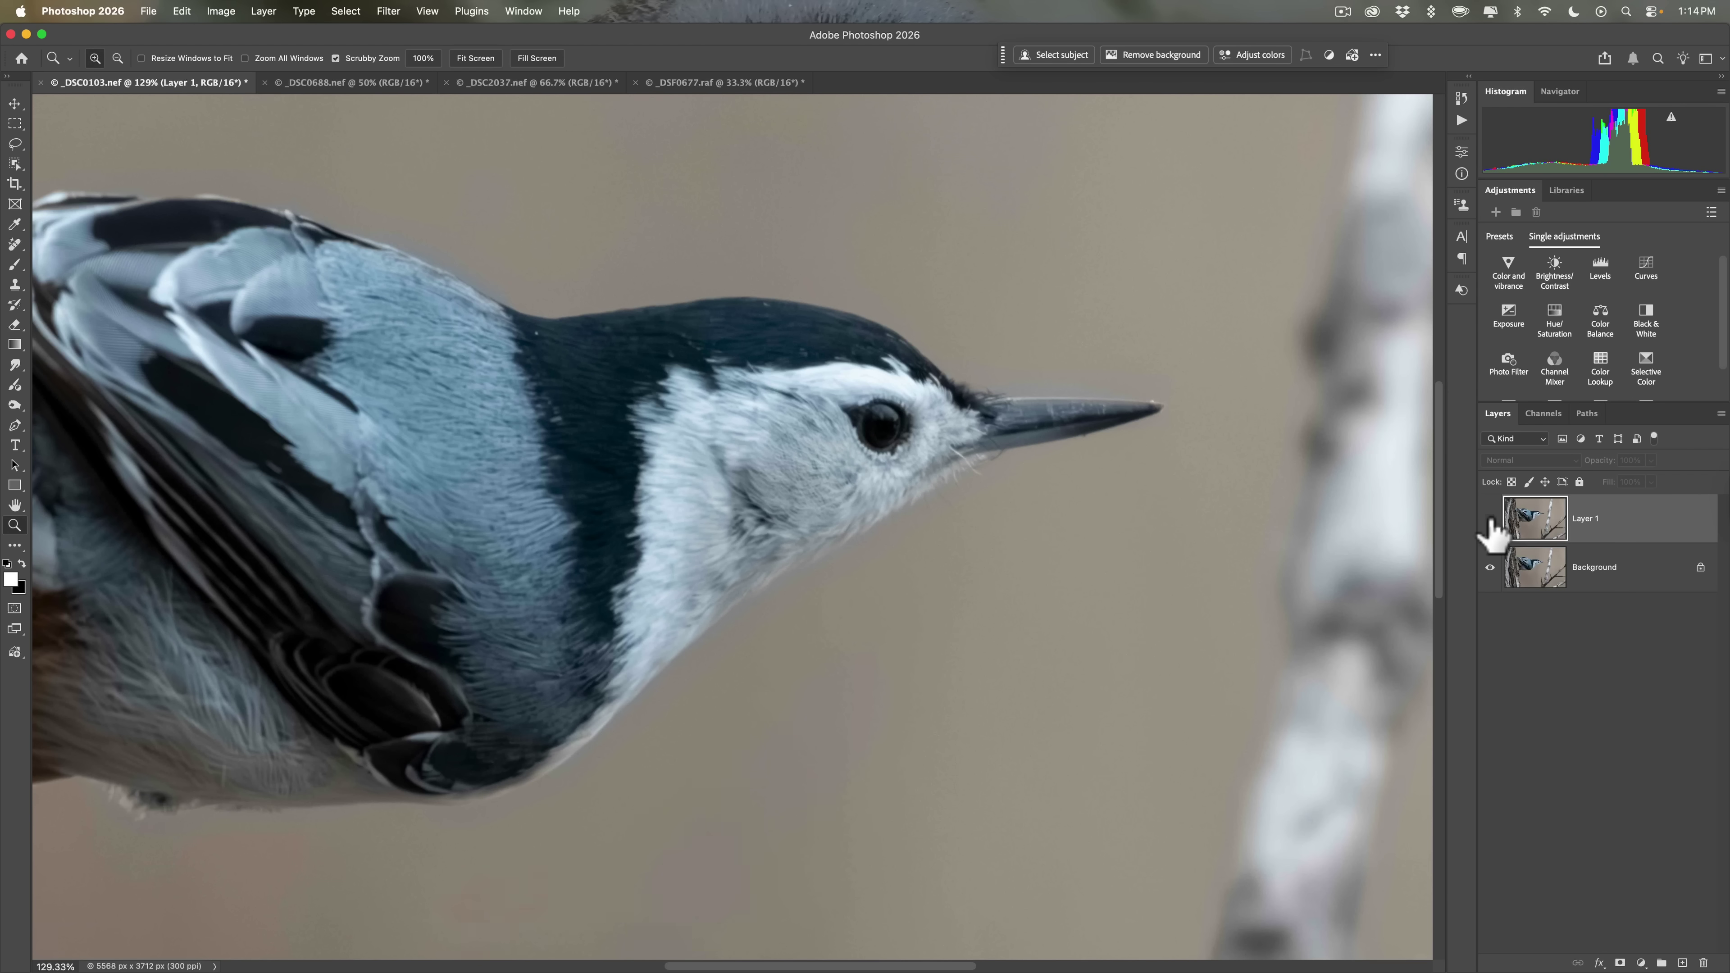
pyautogui.click(1490, 520)
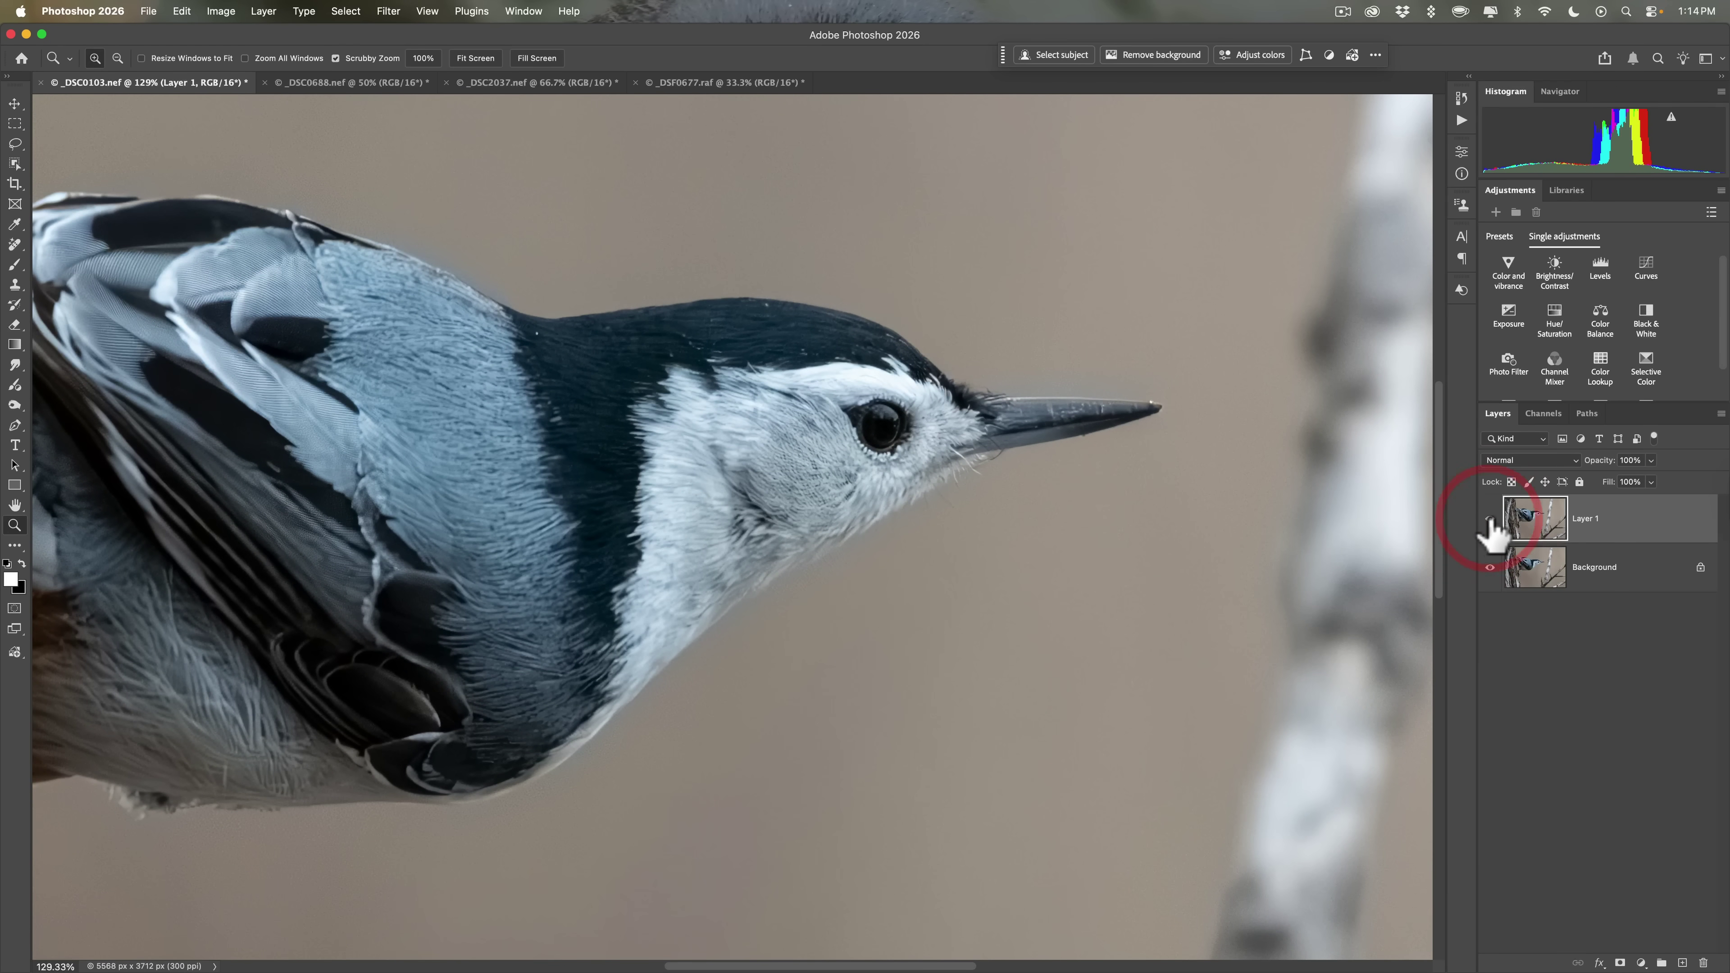
pyautogui.click(1490, 520)
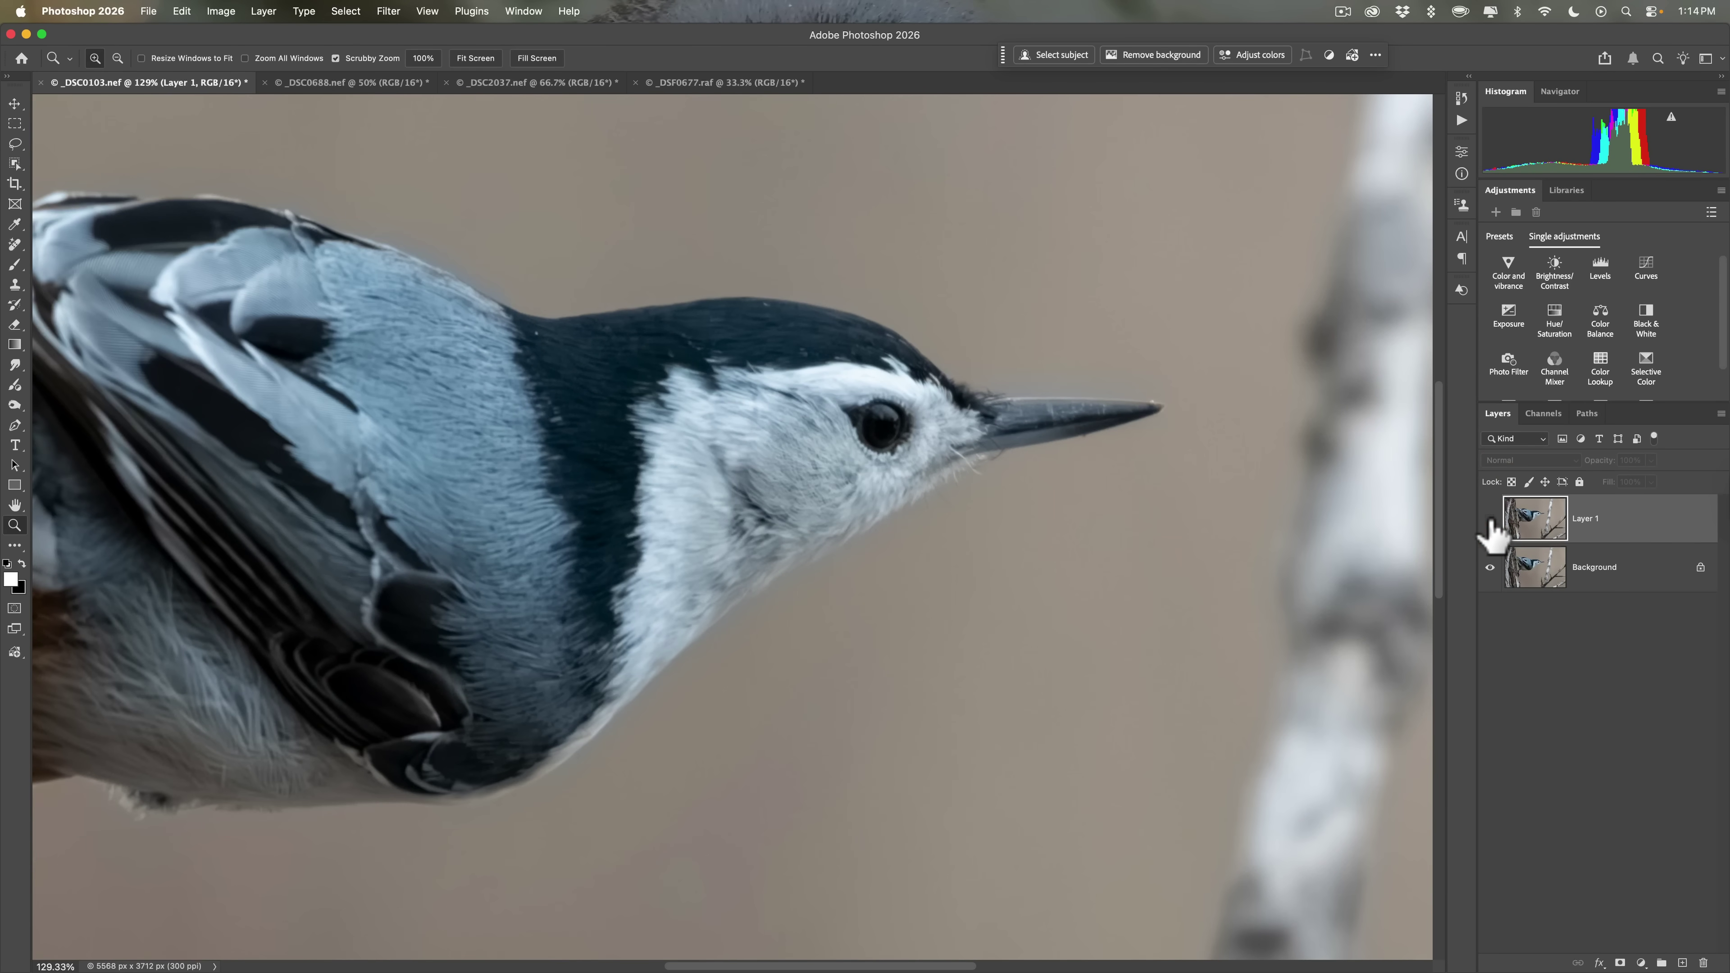
pyautogui.click(1490, 519)
pyautogui.click(870, 410)
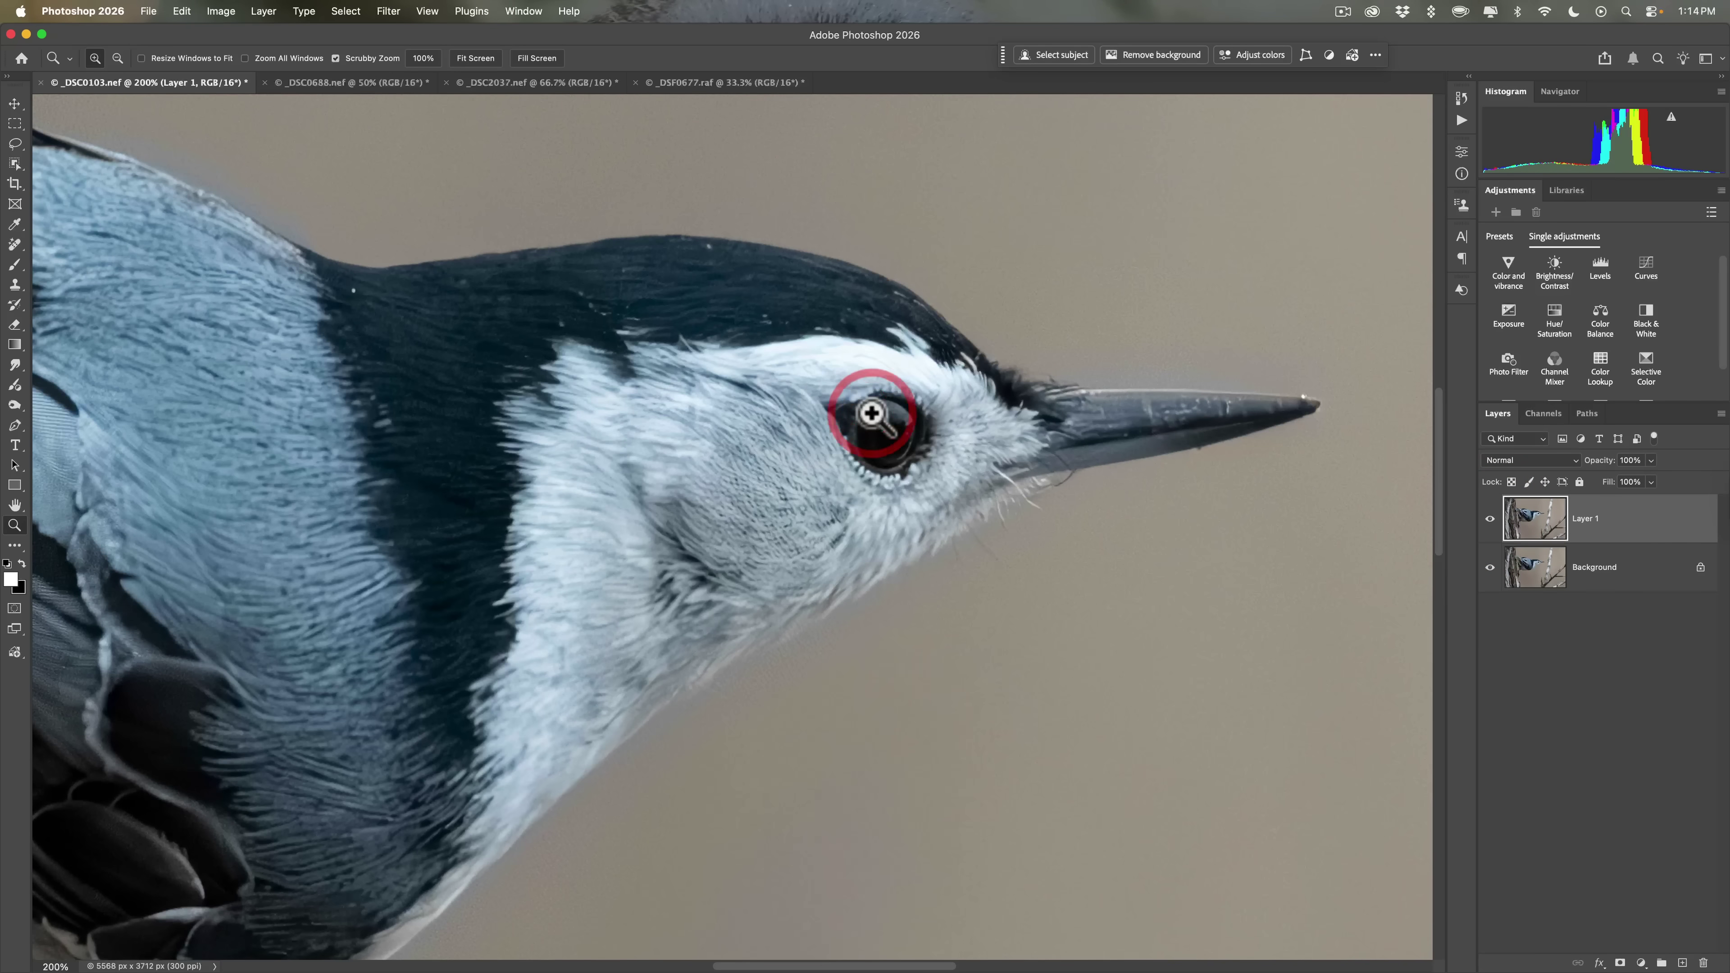
pyautogui.moveTo(872, 413); pyautogui.dragTo(789, 412)
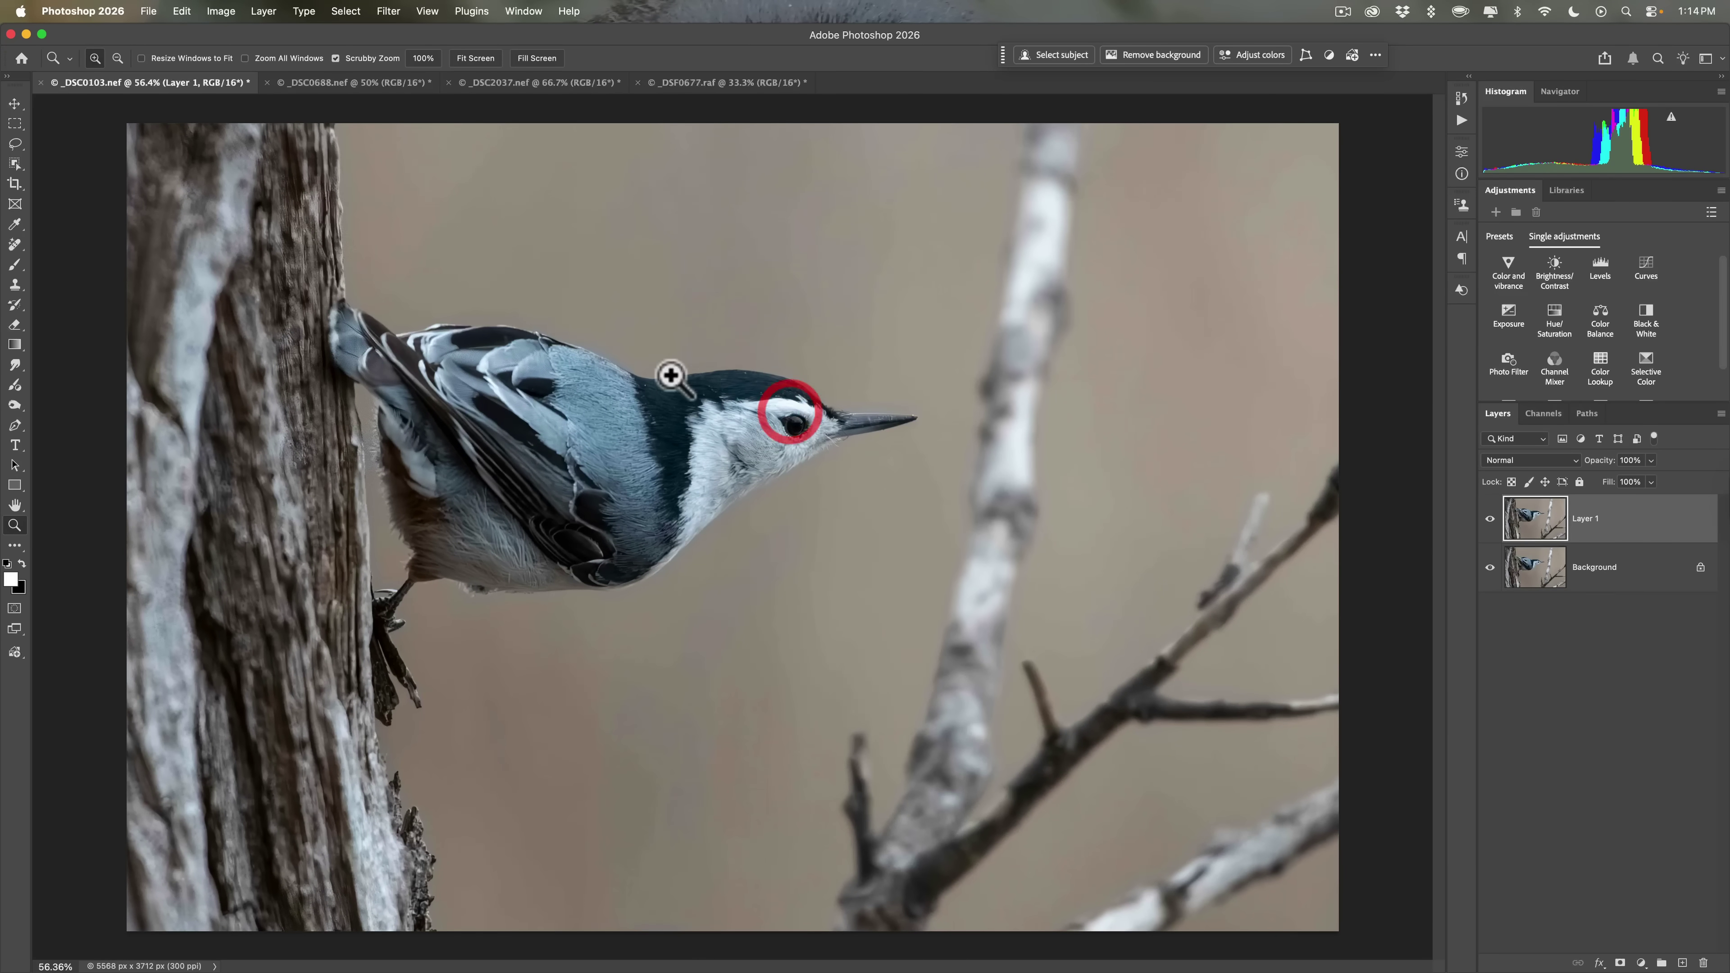
# - In the ocelot photo, duplicate the Background as Layer 1 and apply AI Sharpen
pyautogui.click(342, 86)
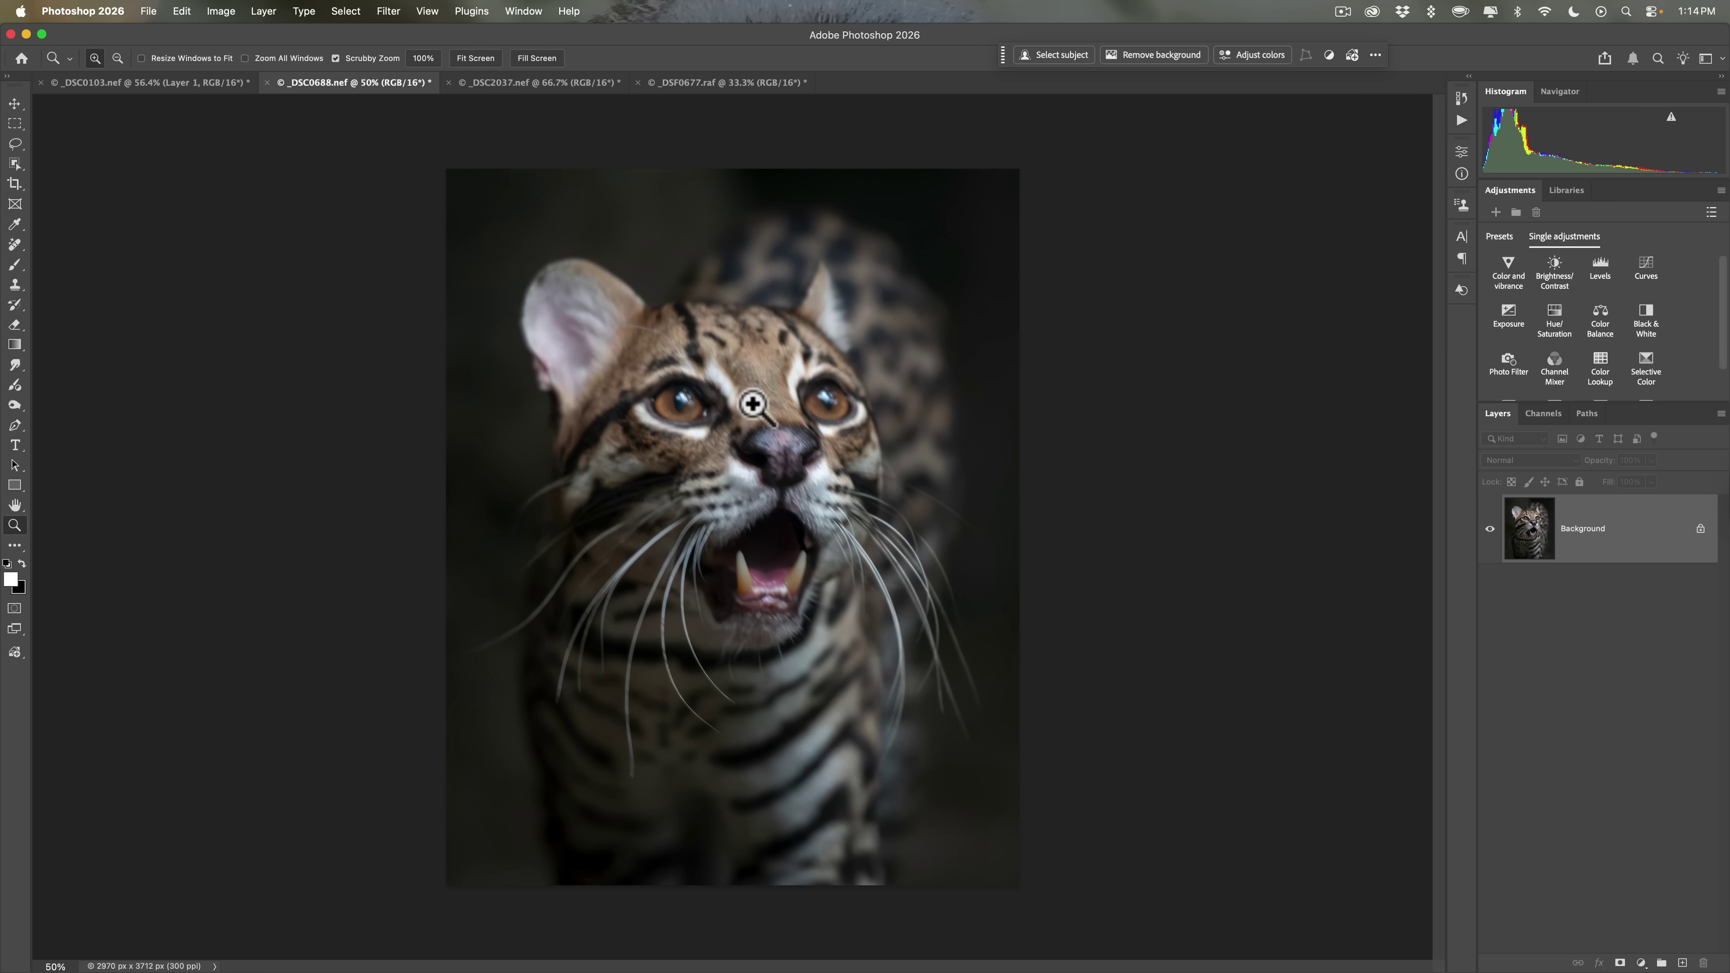
pyautogui.press('super')
pyautogui.press('super+j')
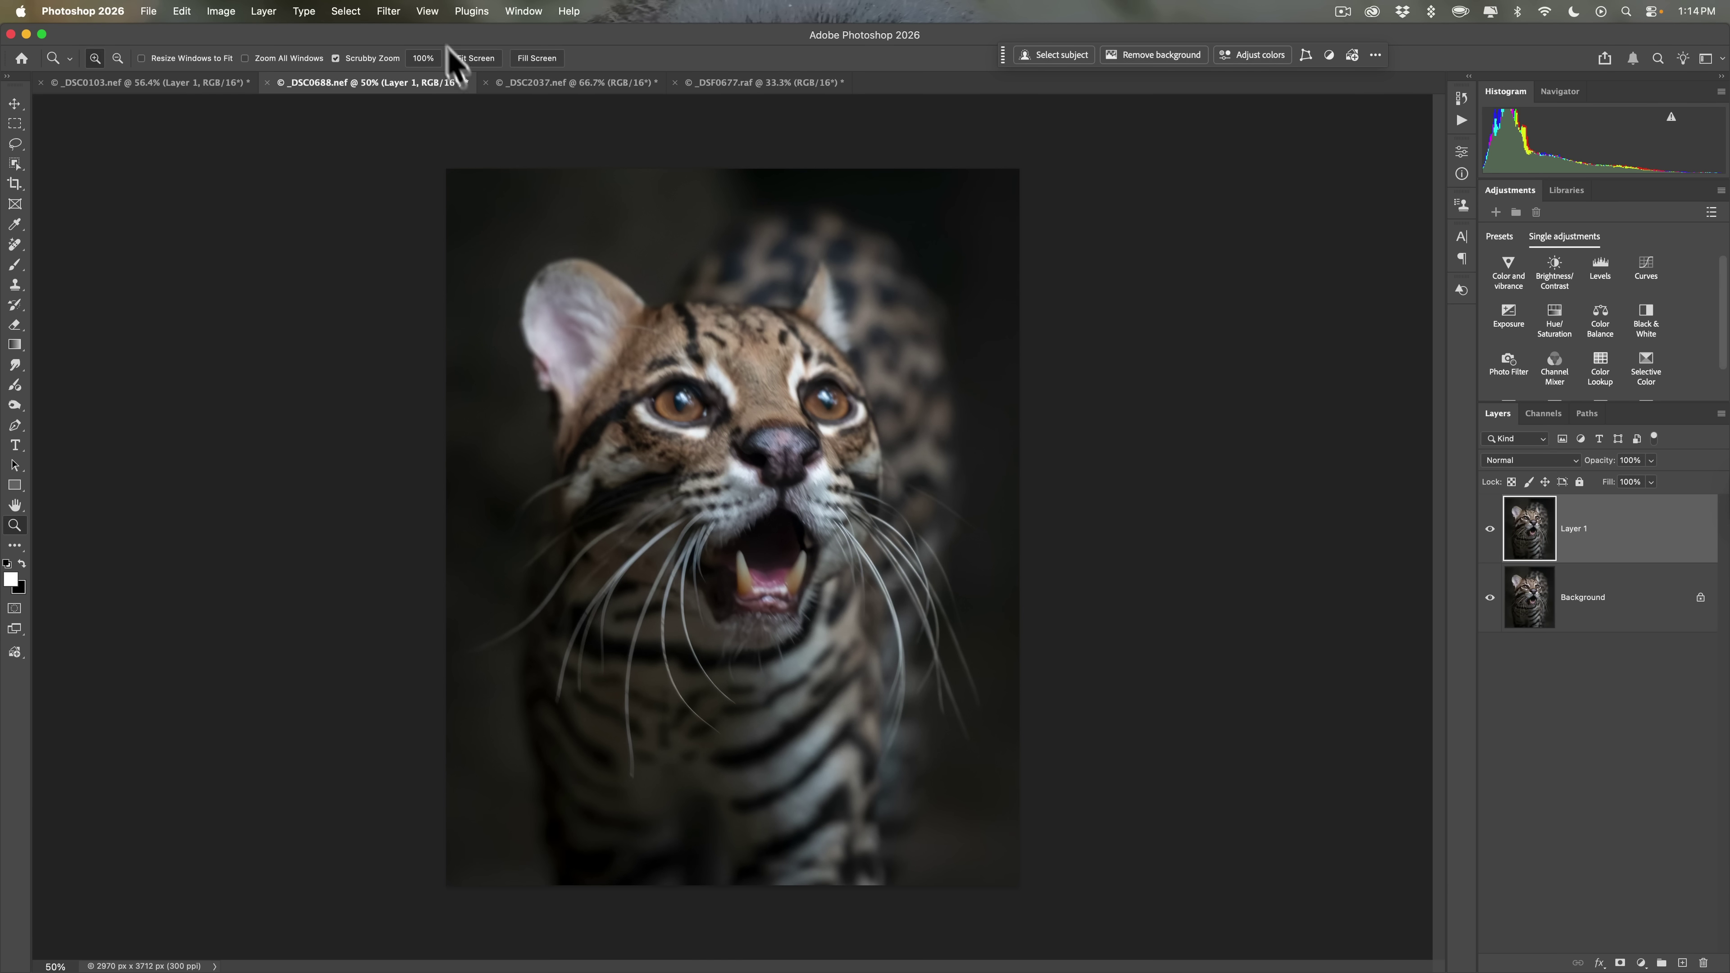
pyautogui.click(387, 10)
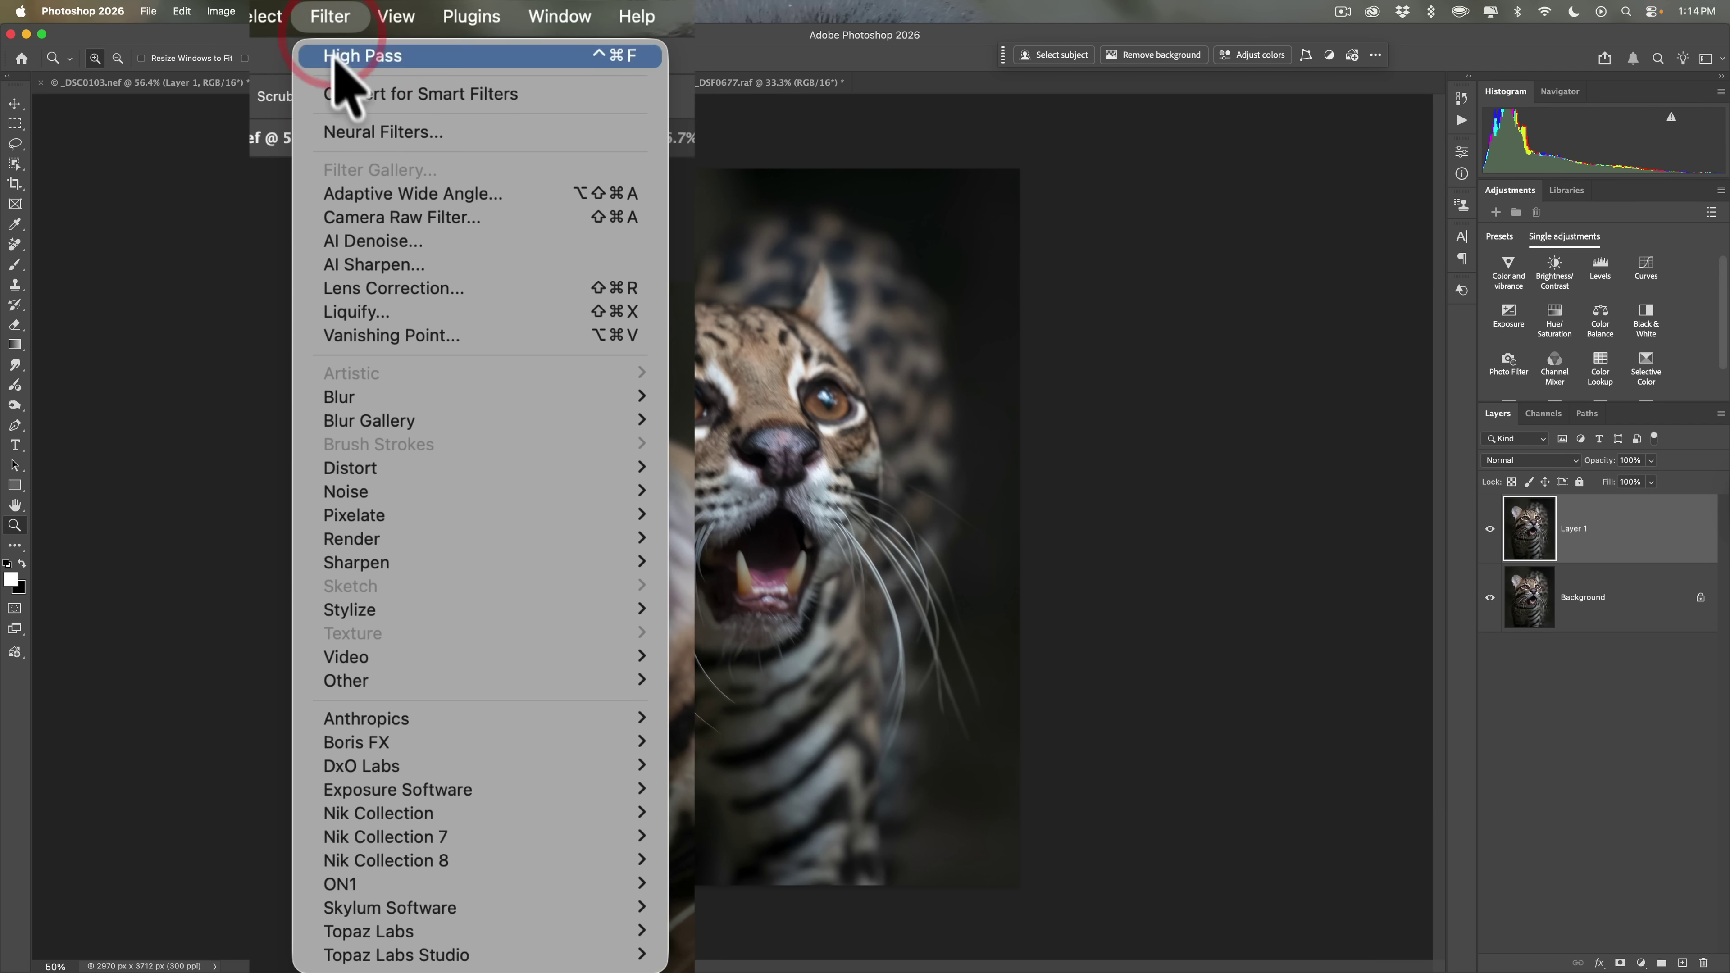
pyautogui.click(373, 264)
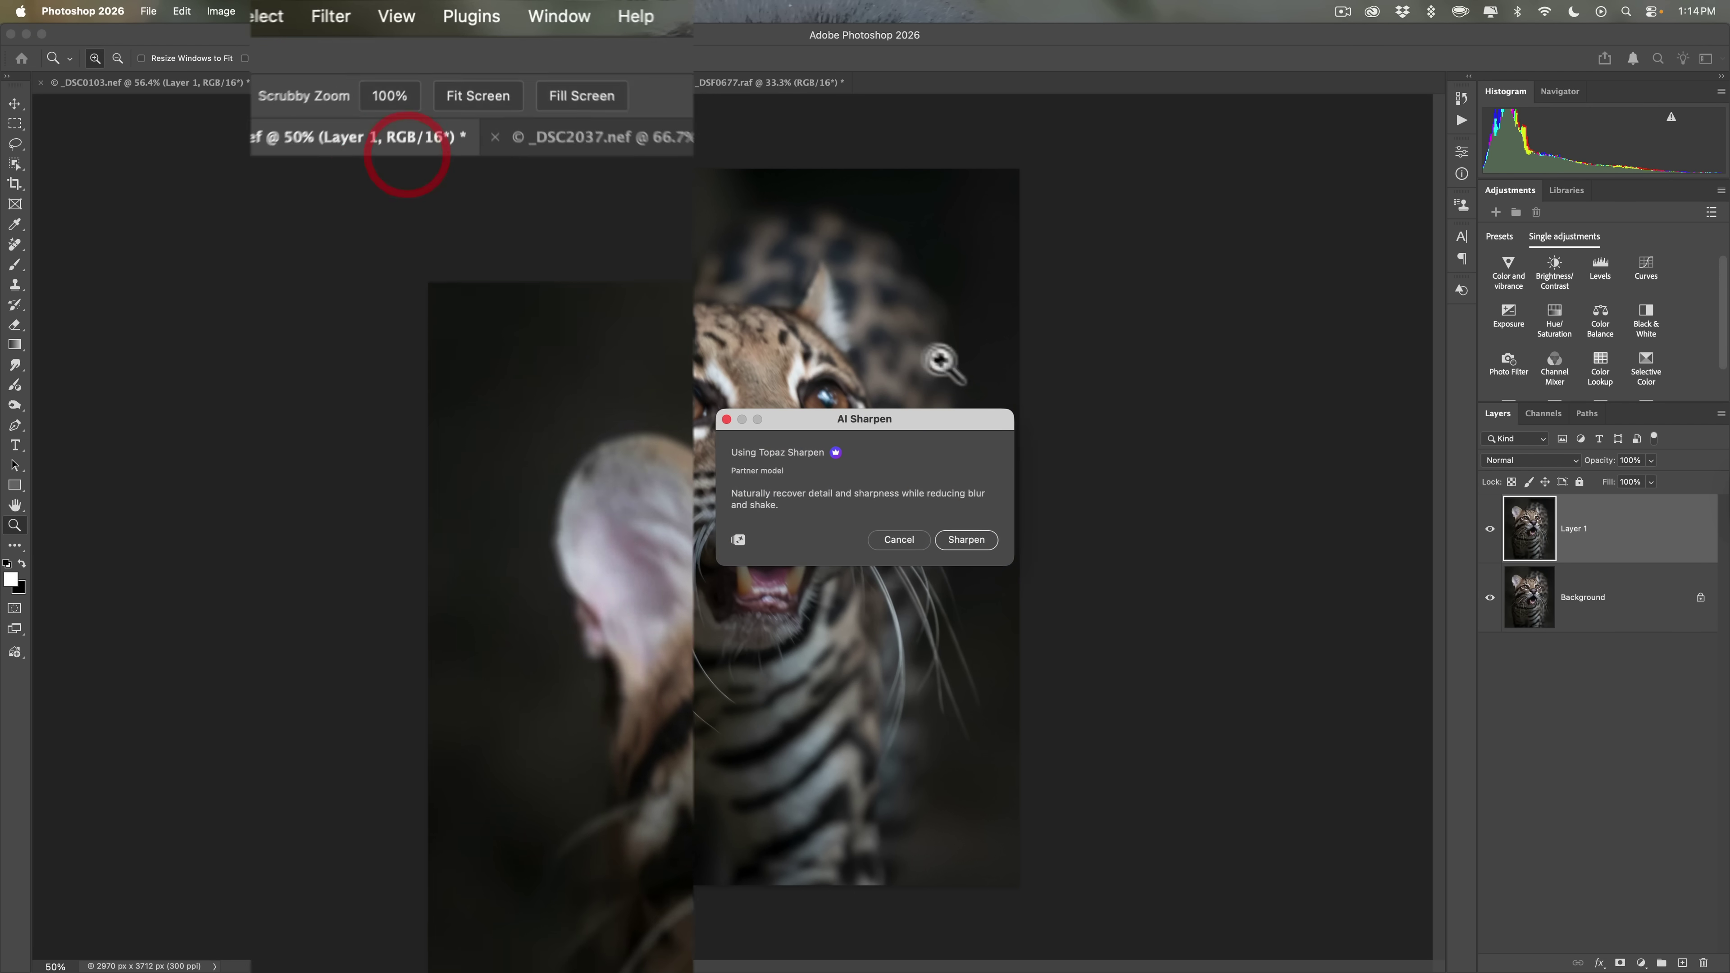
pyautogui.click(967, 538)
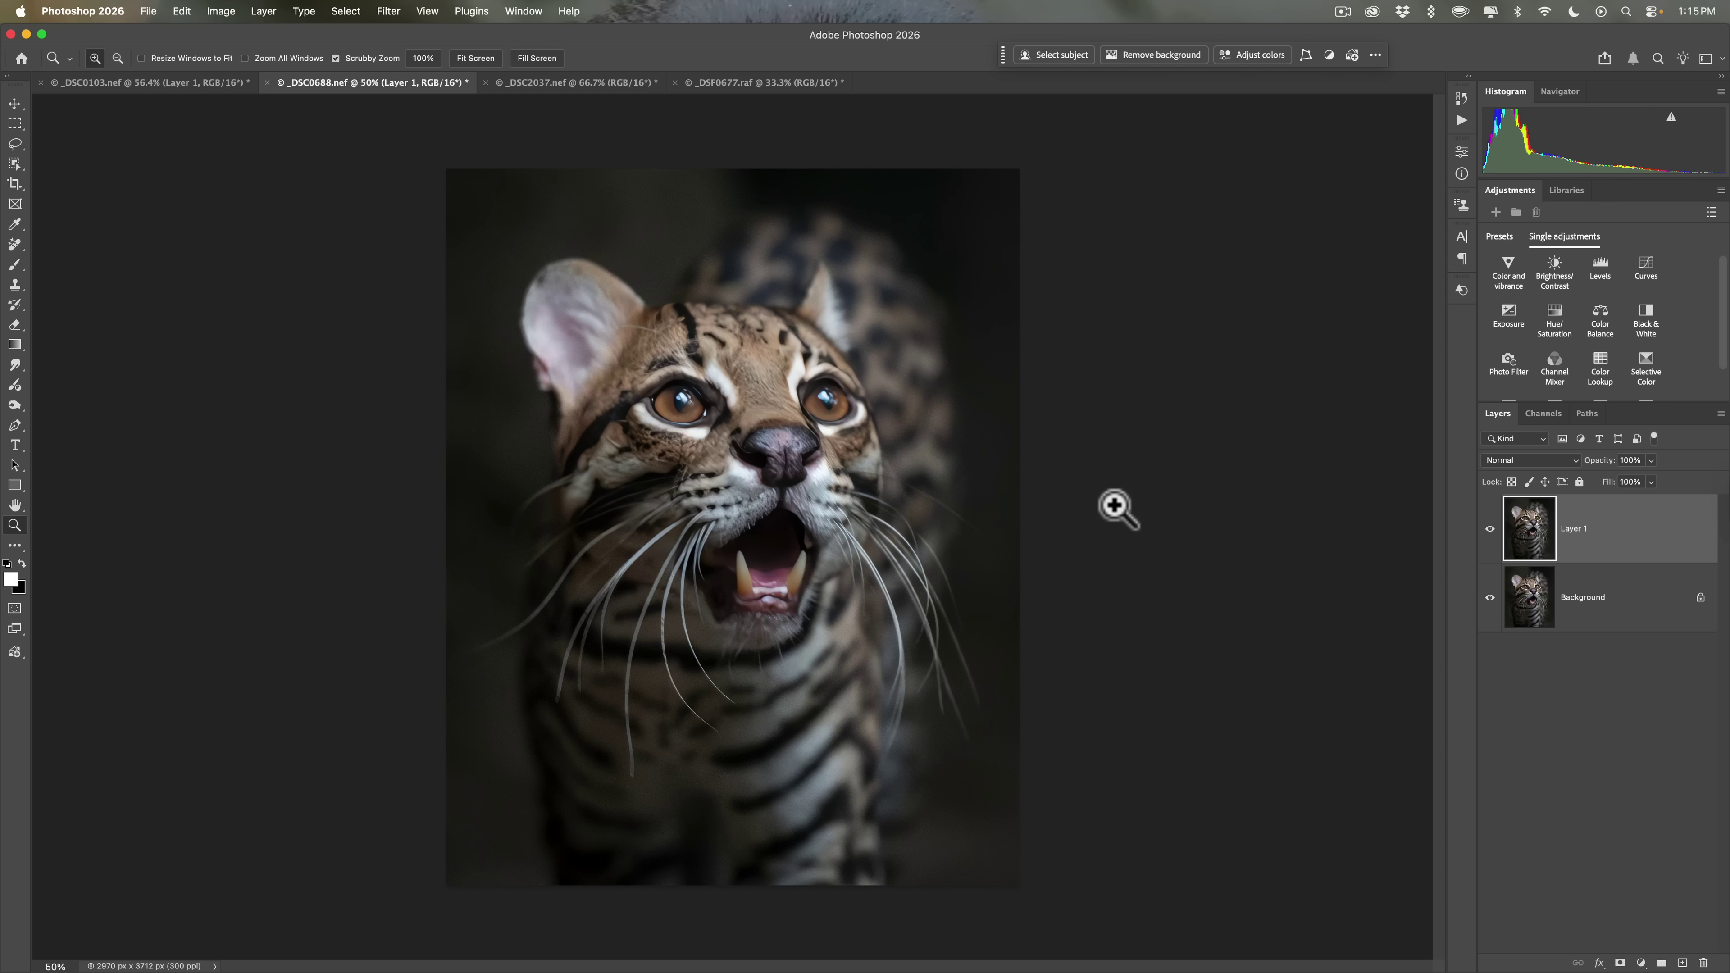
pyautogui.moveTo(757, 463); pyautogui.dragTo(791, 464)
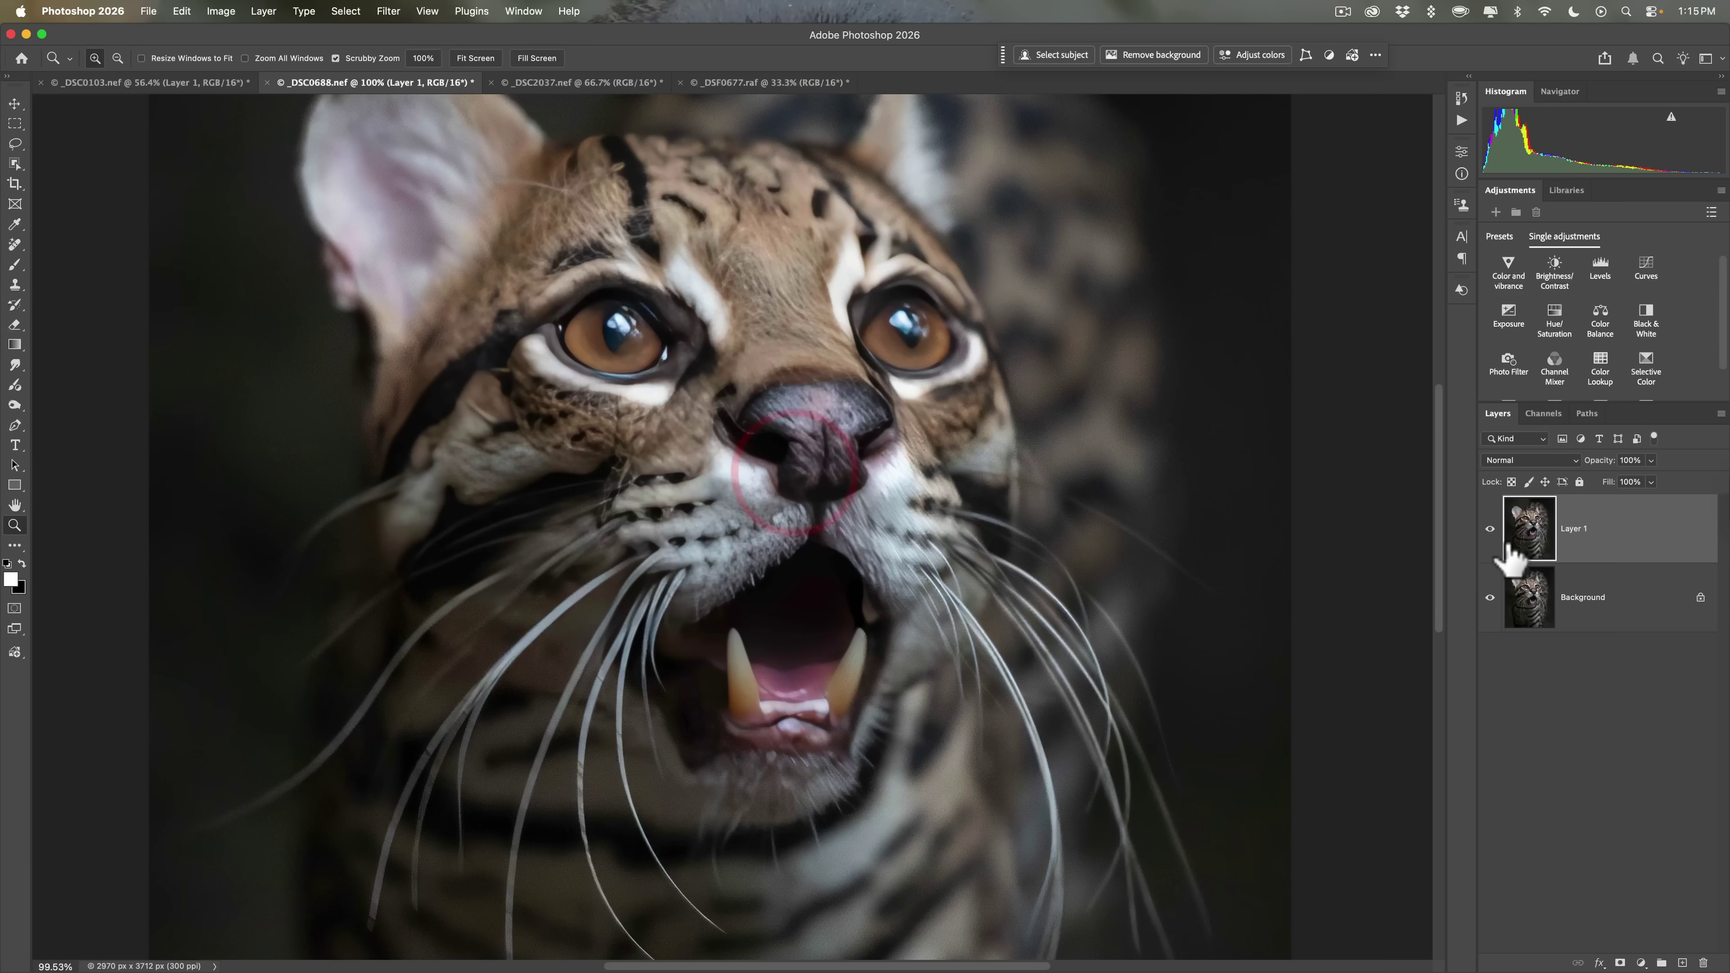
pyautogui.click(1490, 529)
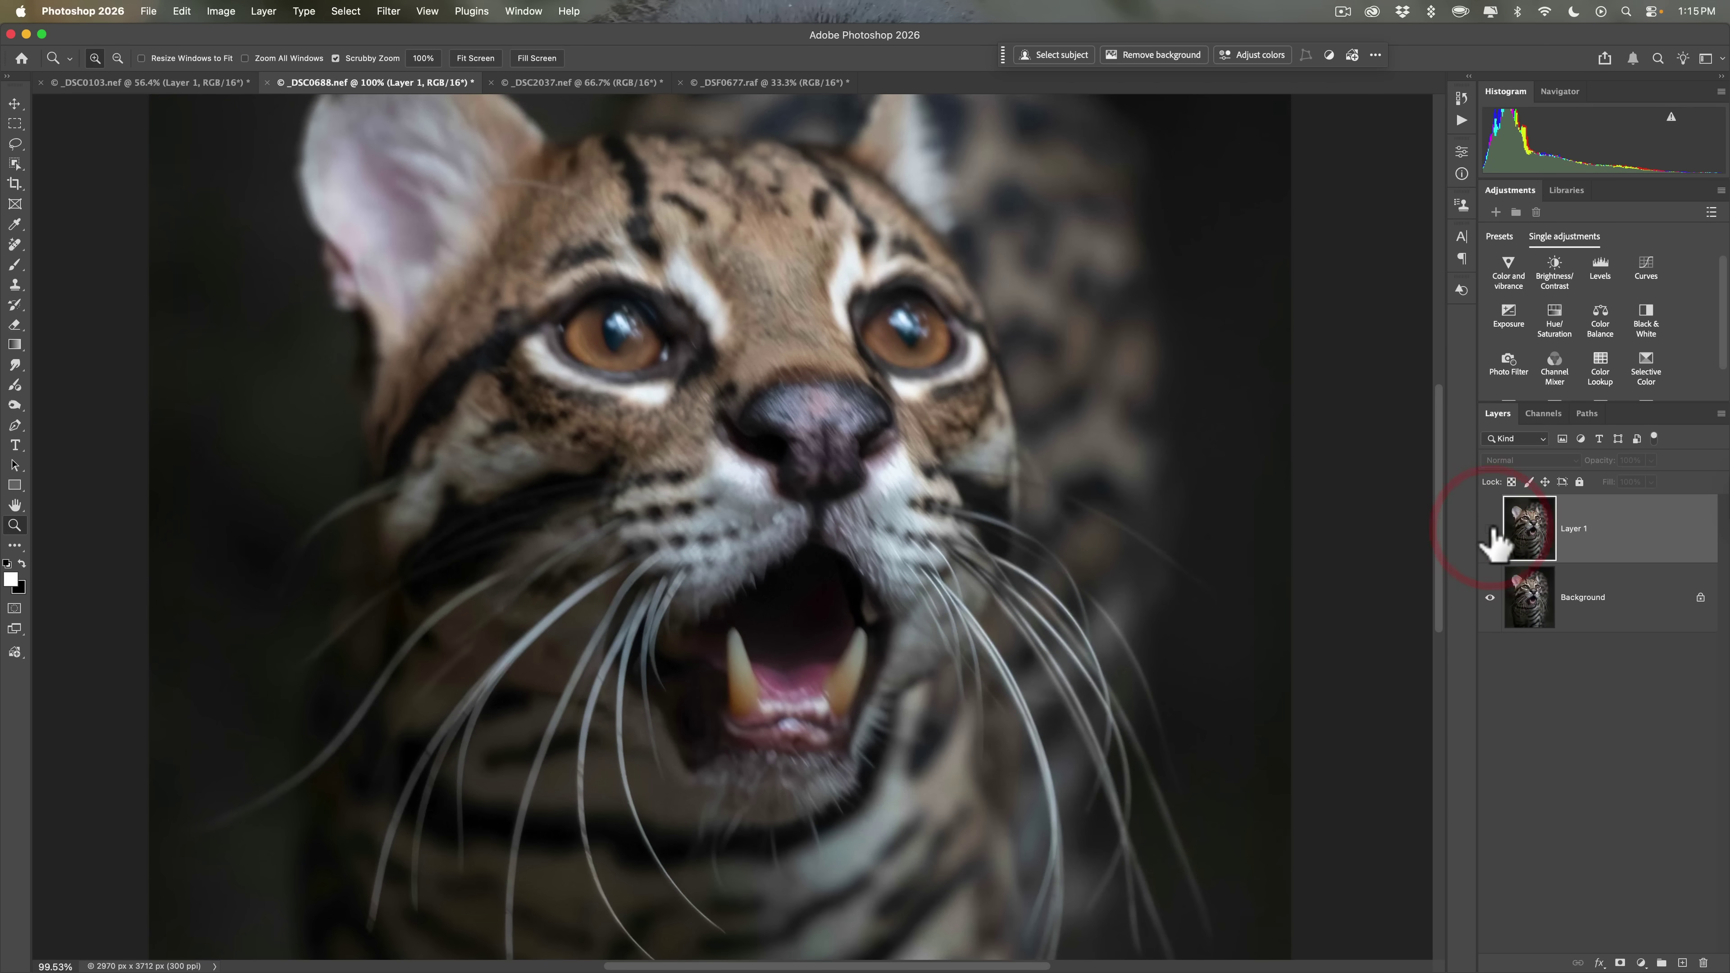
pyautogui.click(1490, 529)
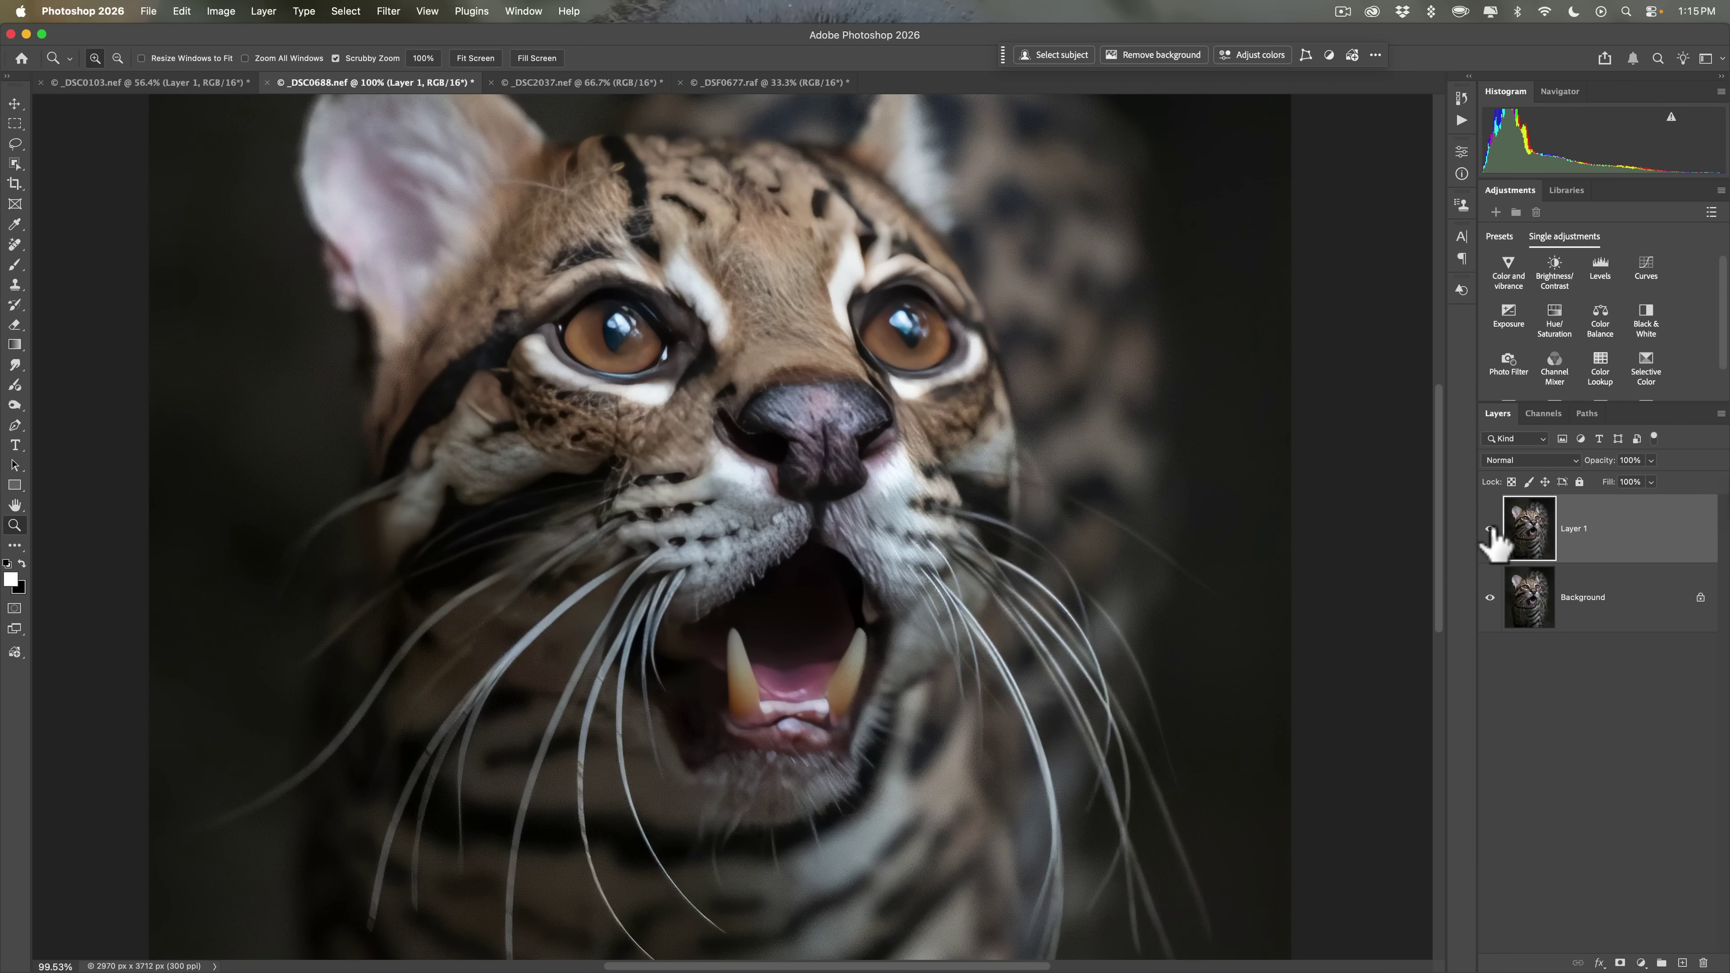
pyautogui.click(1489, 529)
pyautogui.click(1490, 528)
pyautogui.click(1490, 529)
pyautogui.click(1490, 528)
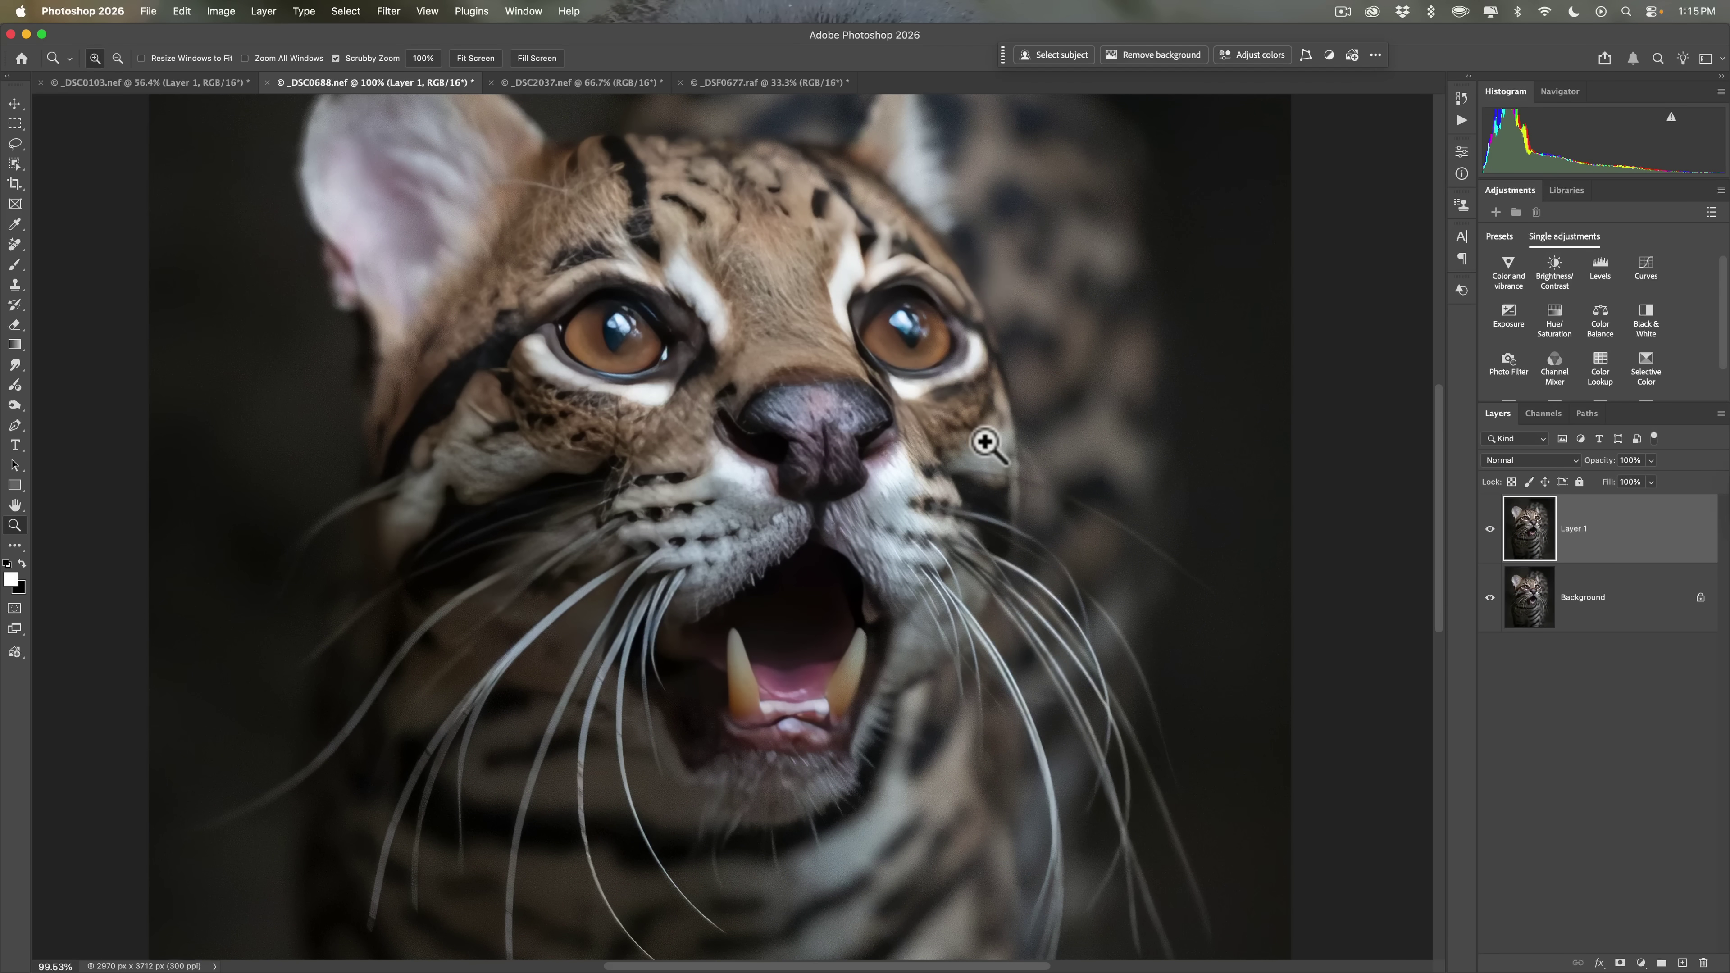
pyautogui.moveTo(980, 426); pyautogui.dragTo(937, 430)
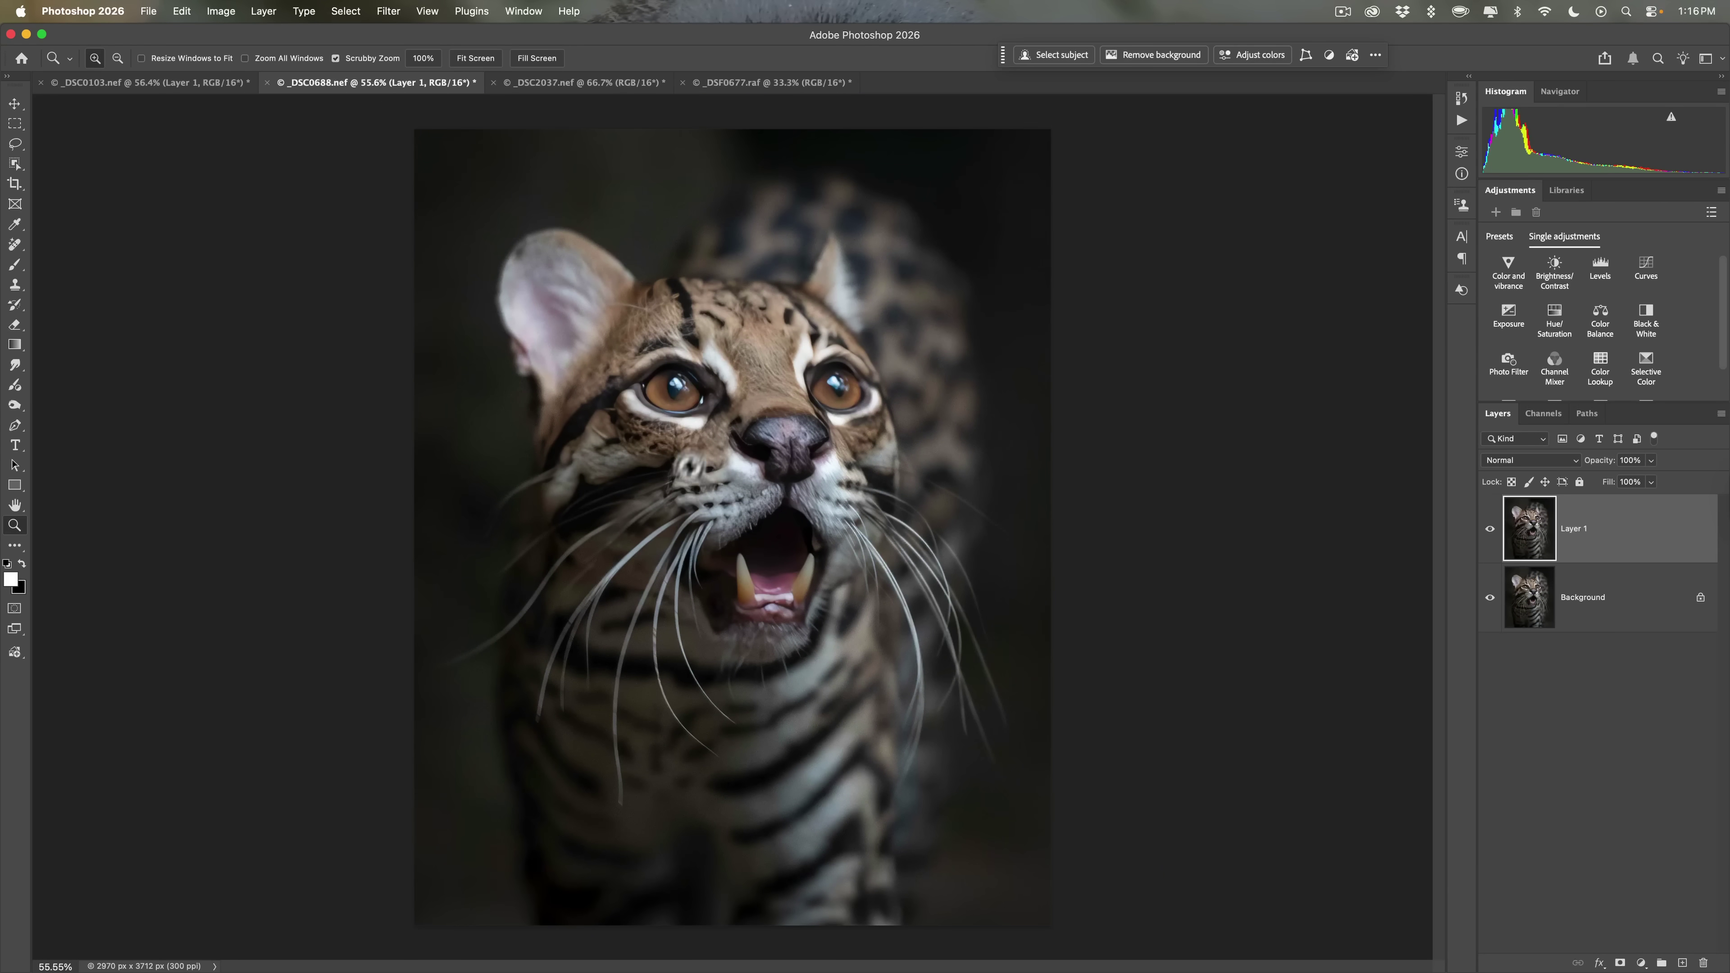
pyautogui.moveTo(716, 439); pyautogui.dragTo(756, 437)
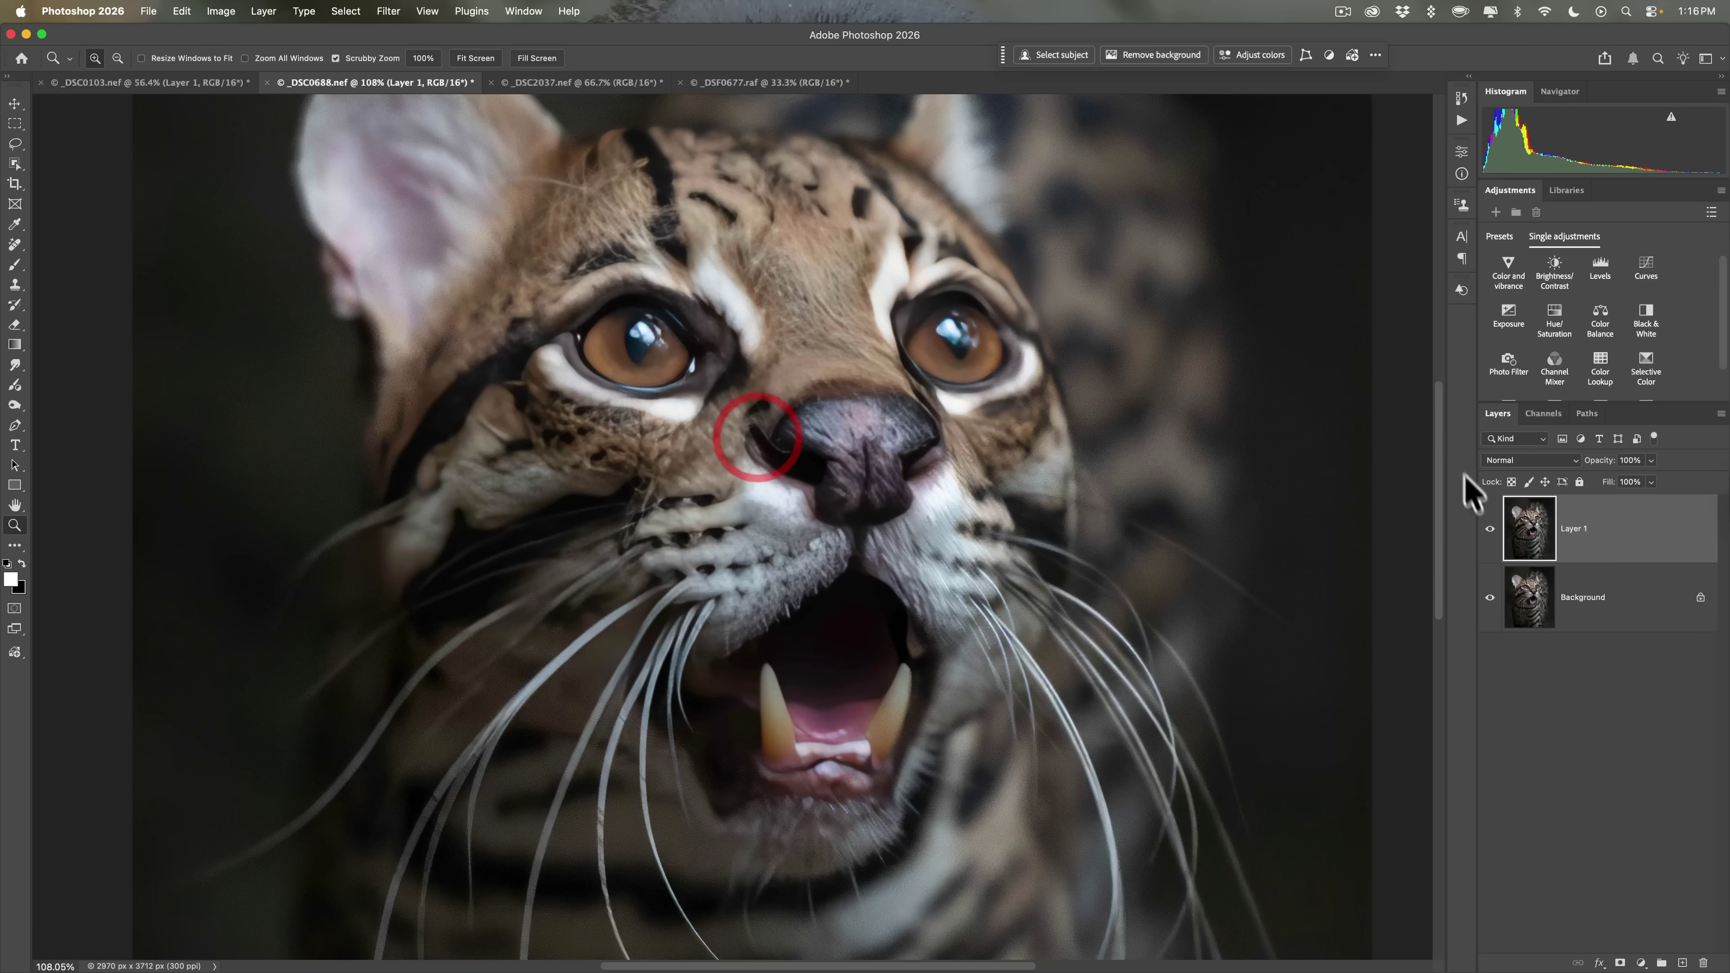
pyautogui.click(1489, 530)
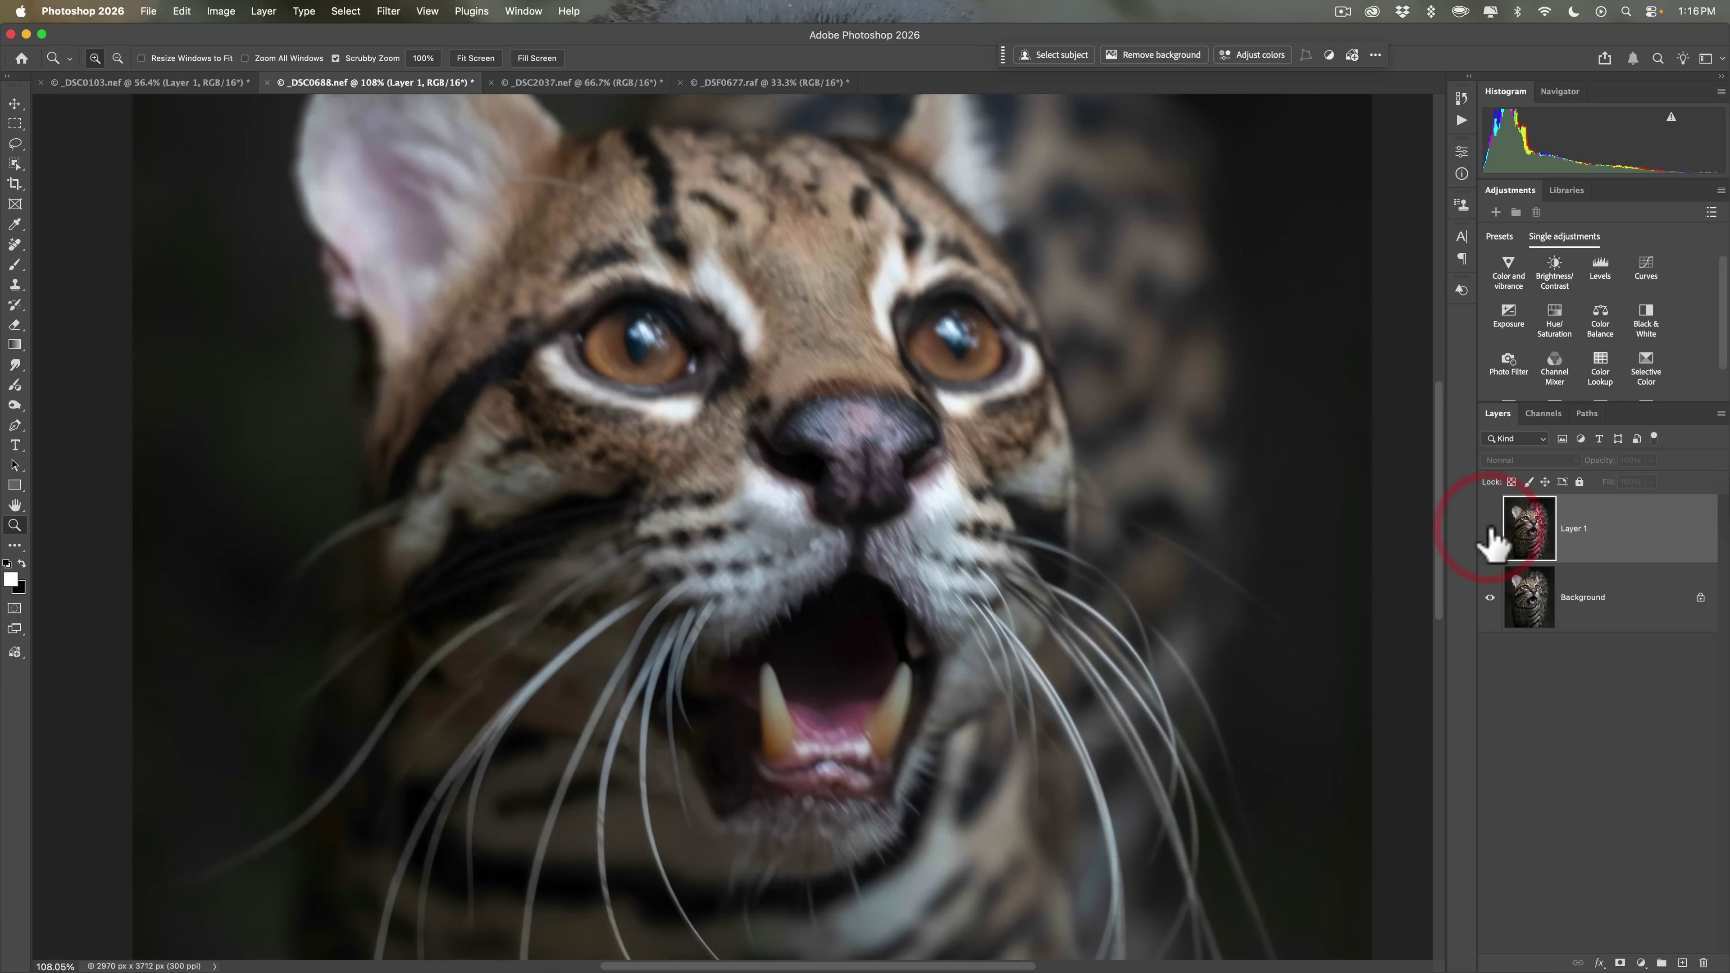
pyautogui.click(1489, 530)
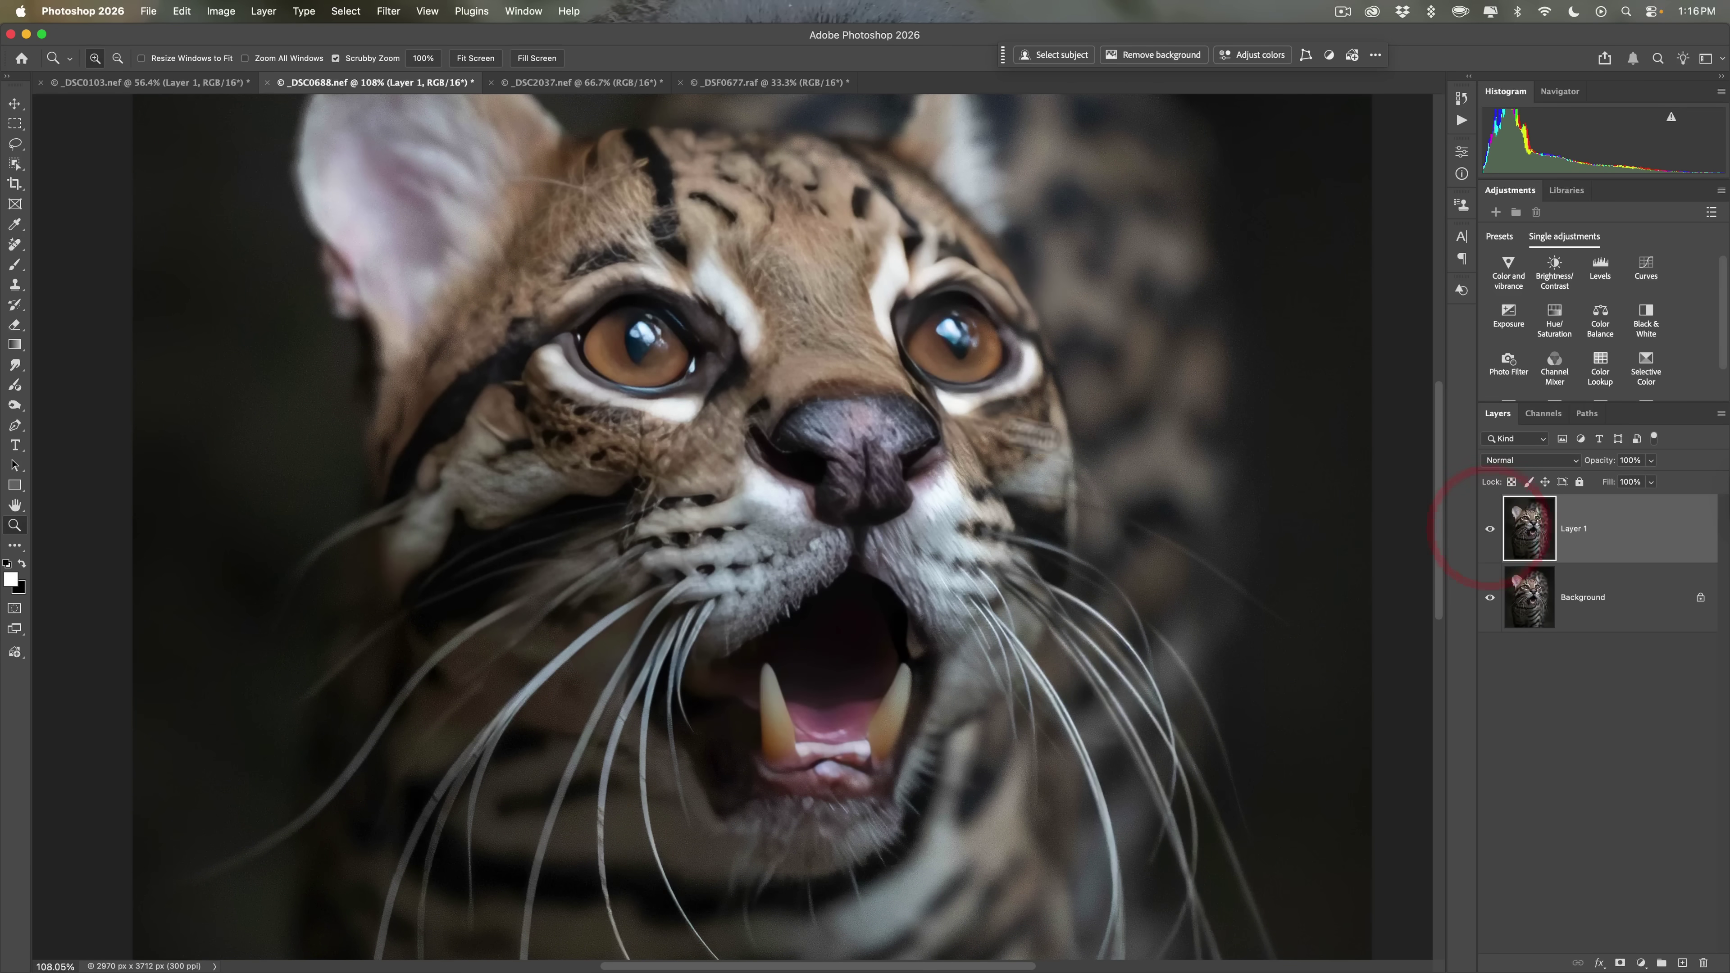
pyautogui.moveTo(849, 387); pyautogui.dragTo(796, 386)
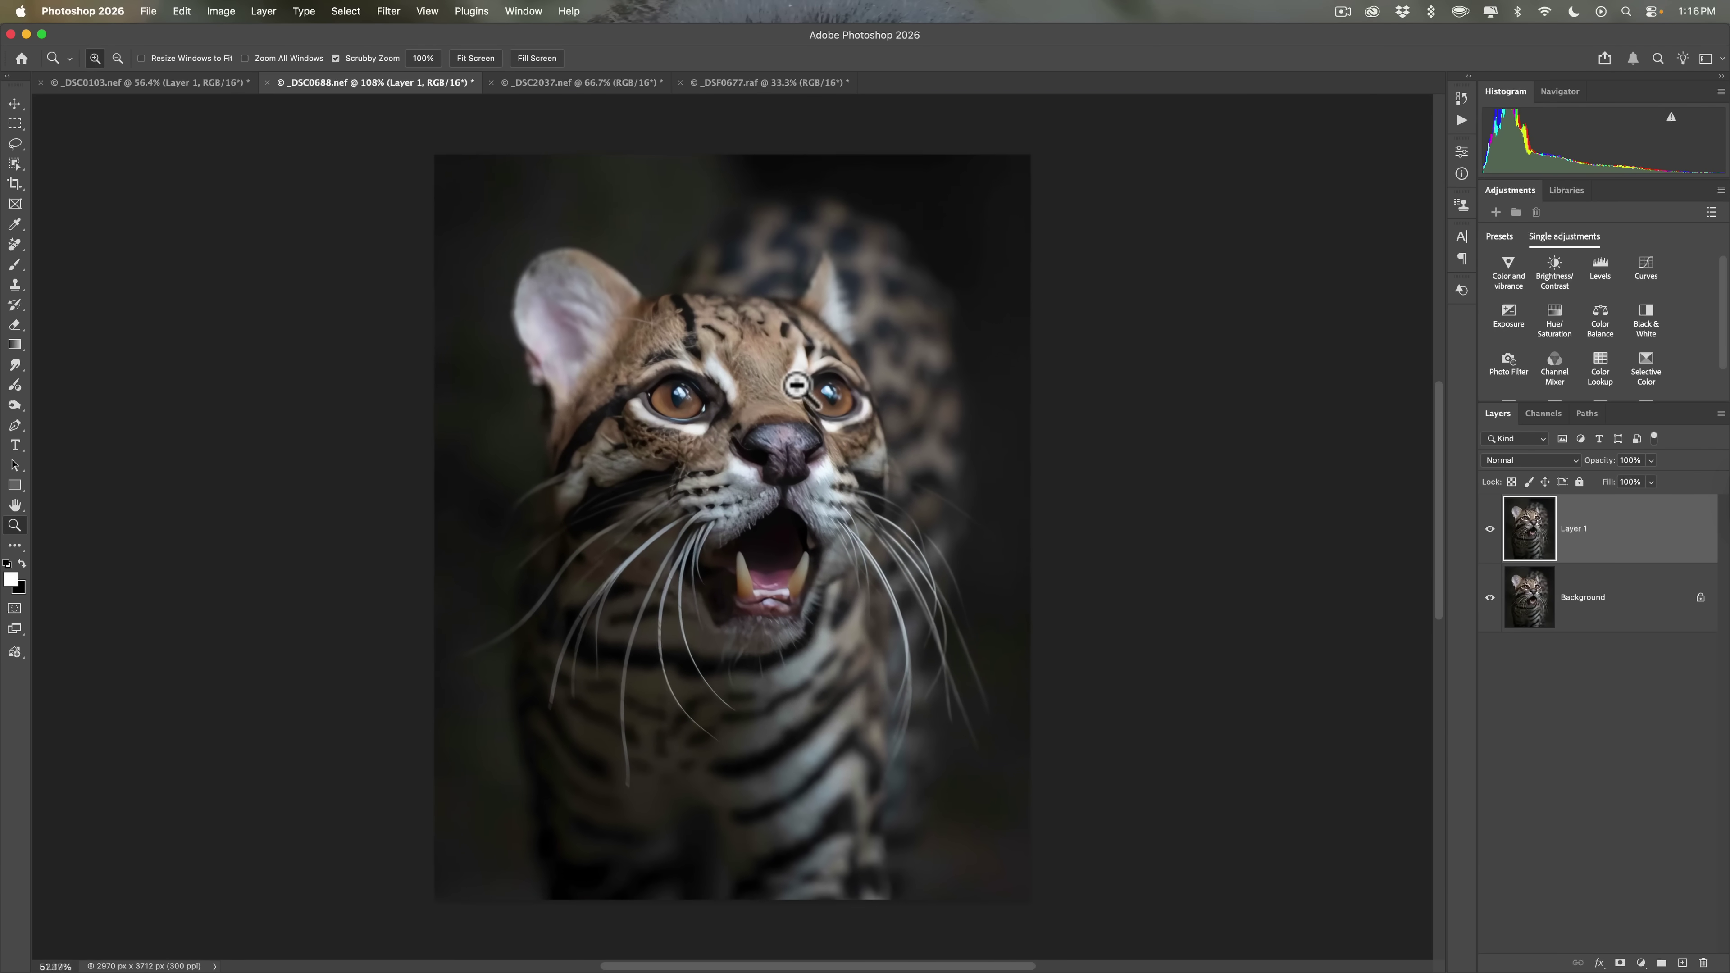
# - Show the woodpecker photo _DSC2037.nef, zooming in on the bird's head and back out
pyautogui.click(552, 85)
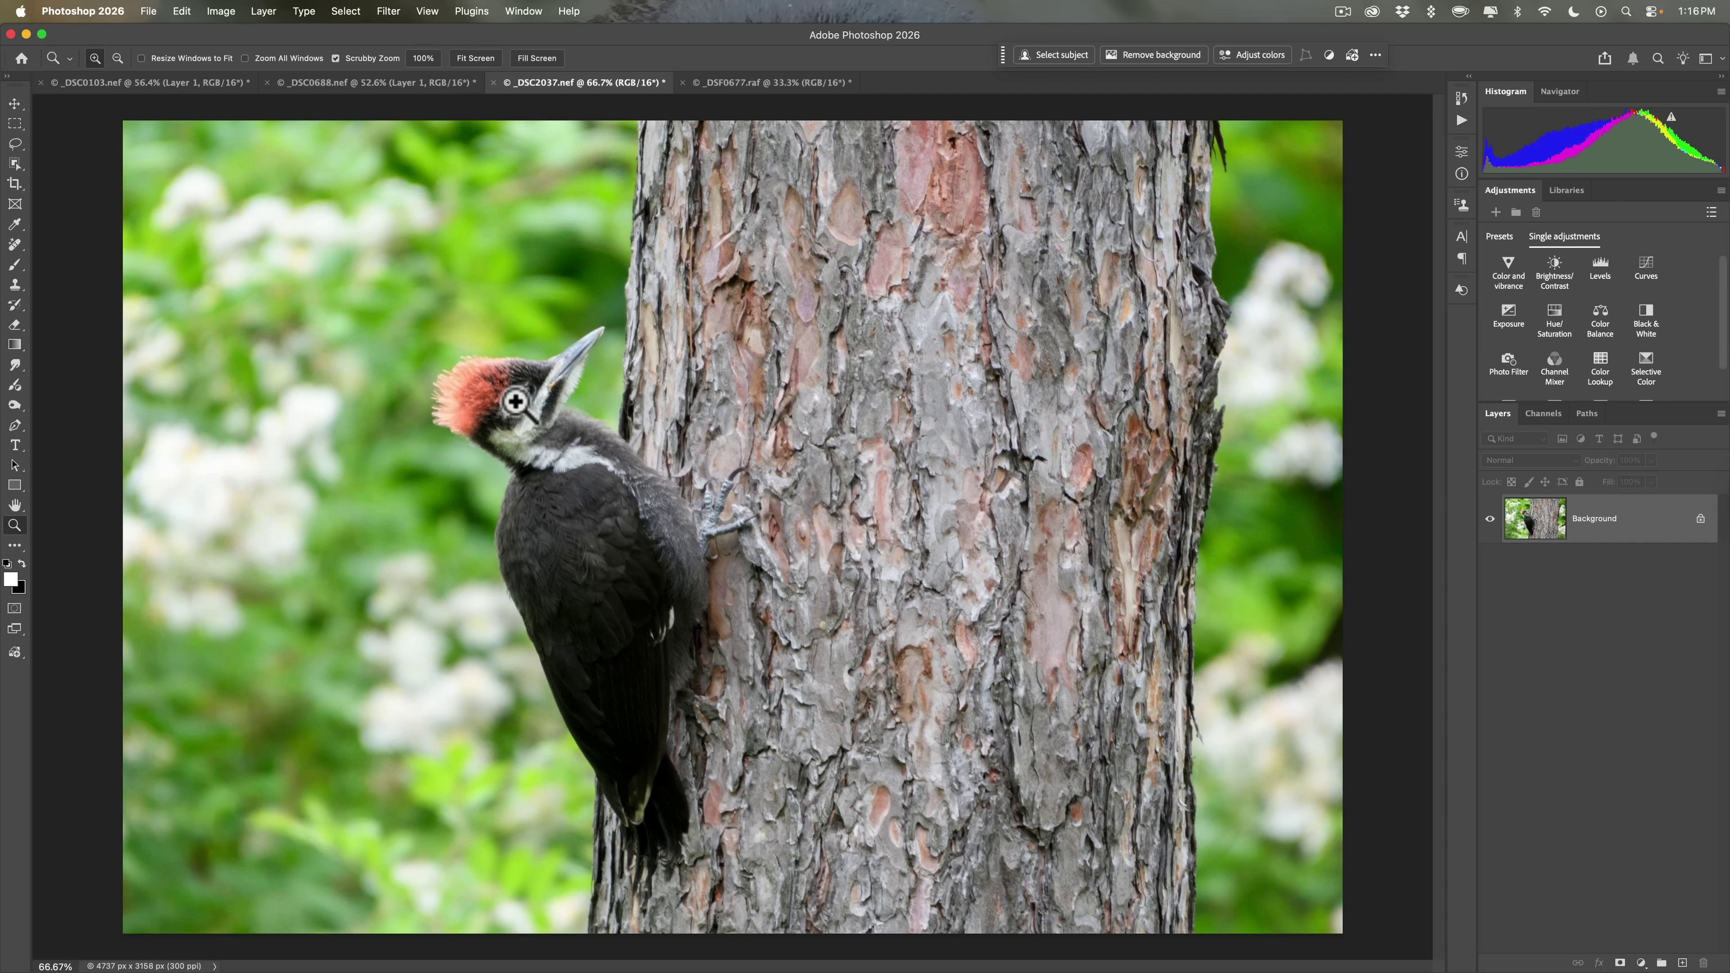
pyautogui.moveTo(515, 402); pyautogui.dragTo(585, 394)
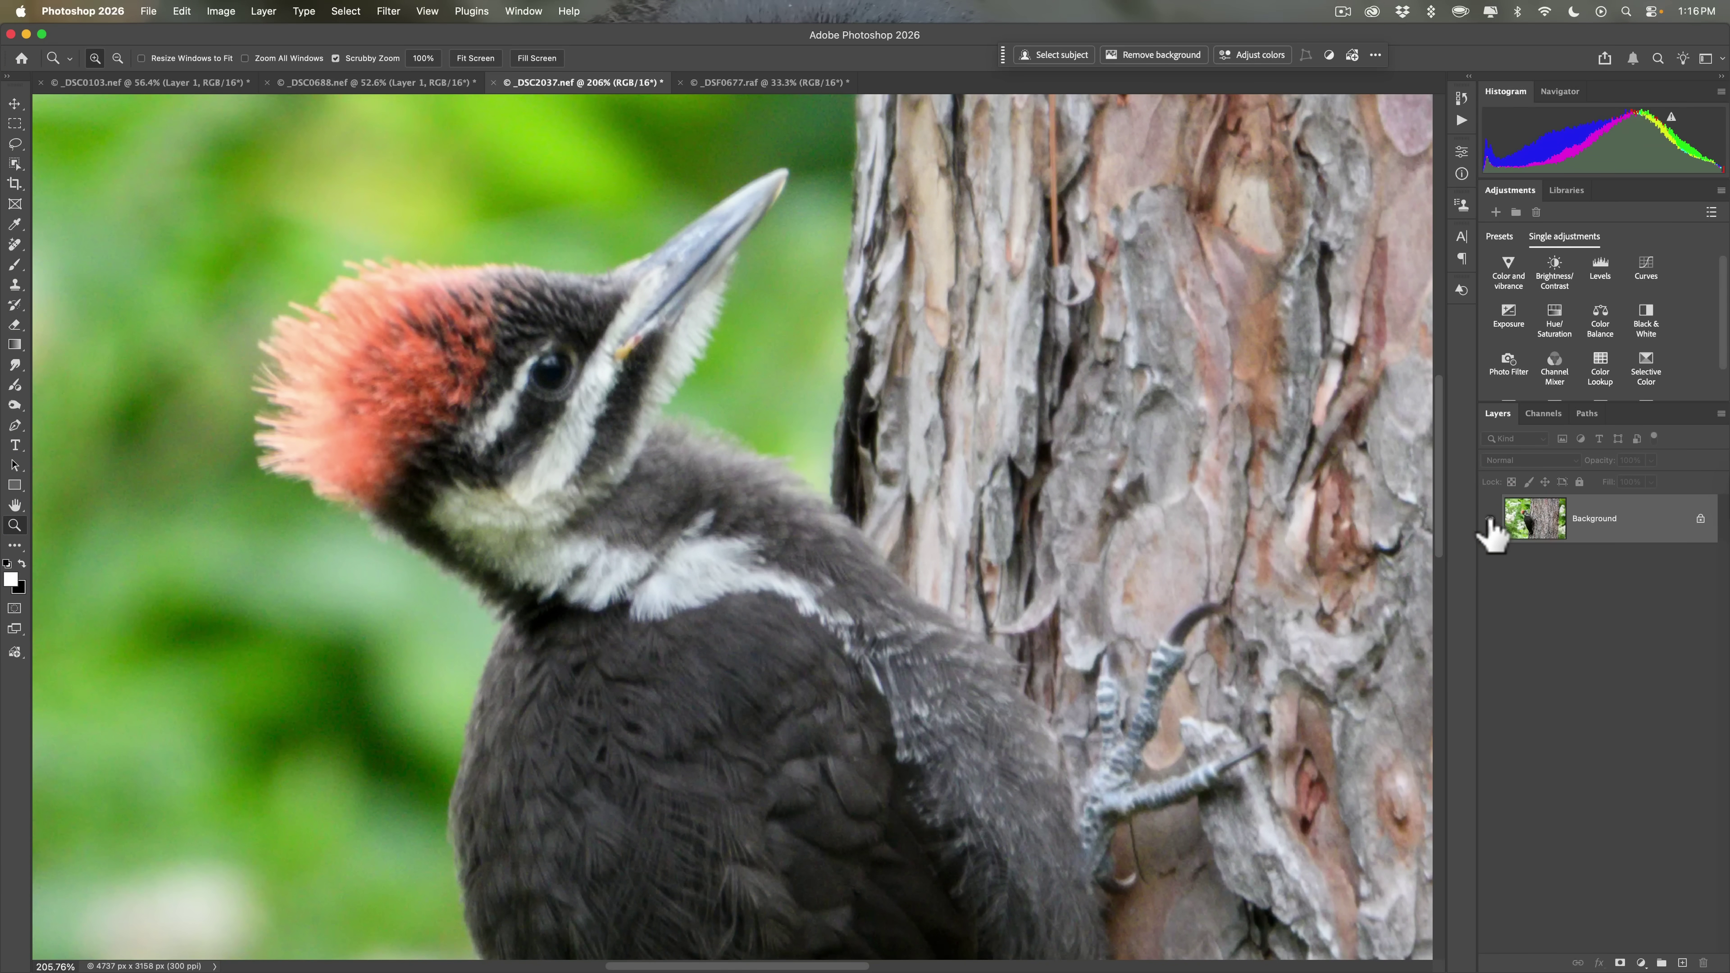
pyautogui.moveTo(927, 452); pyautogui.dragTo(852, 450)
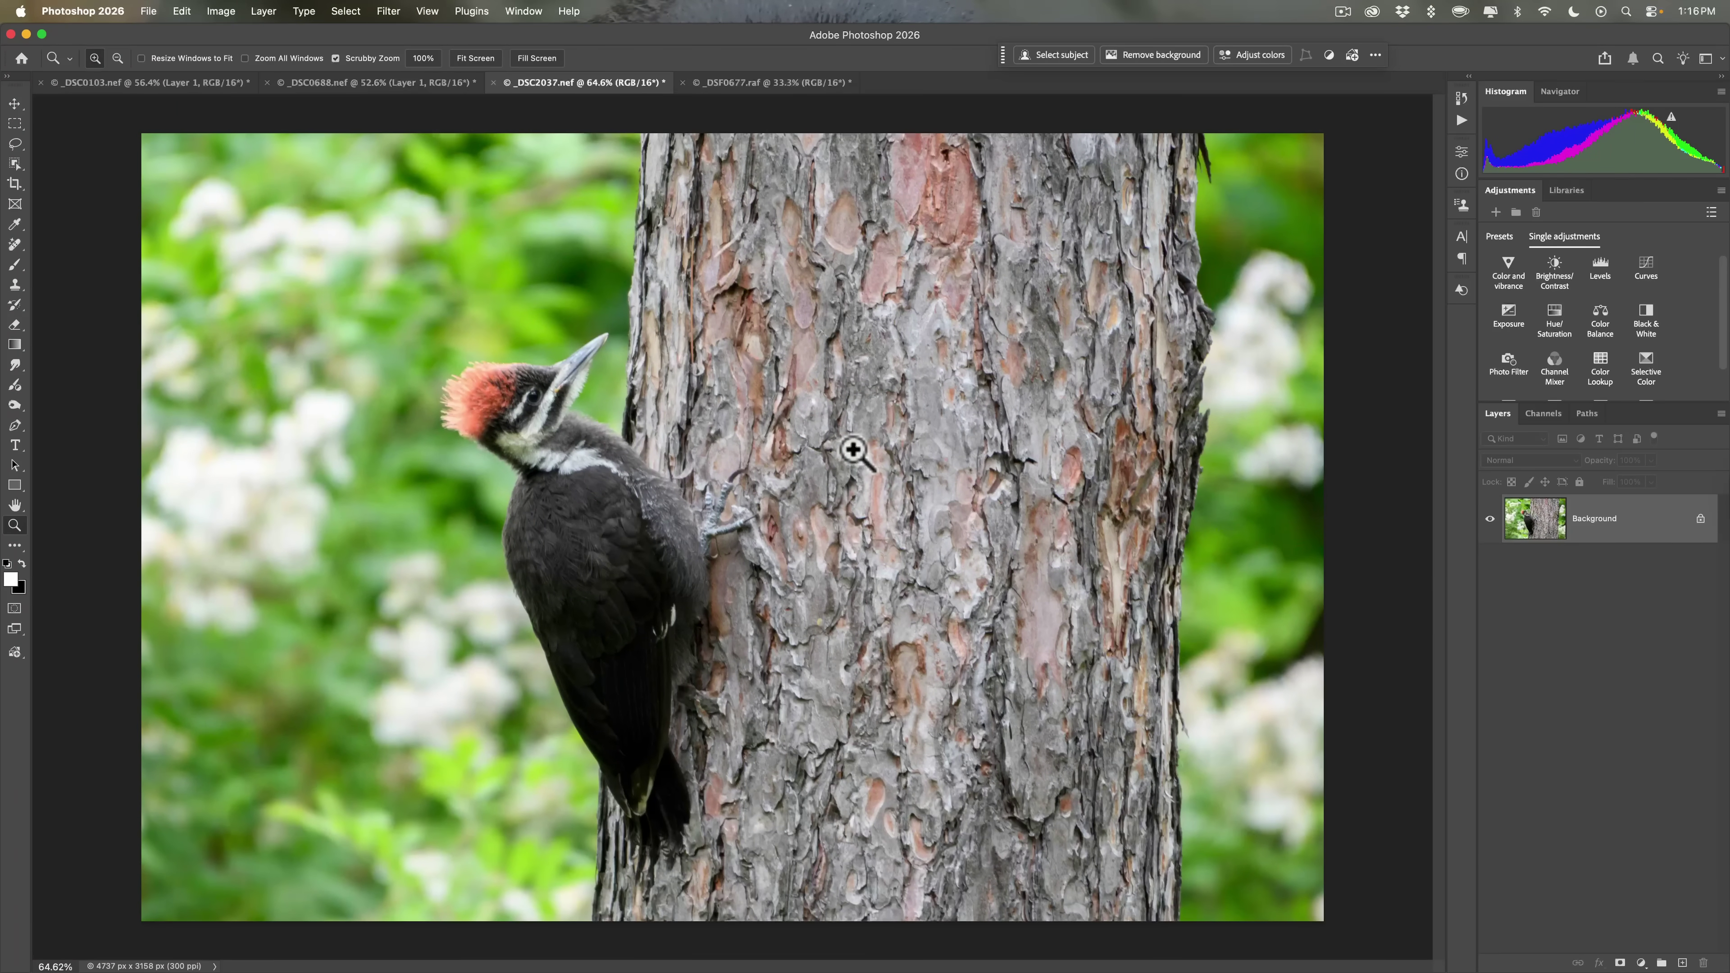
# - Duplicate the woodpecker's Background as Layer 1 and apply AI Sharpen to the copy
pyautogui.press('super')
pyautogui.press('super+j')
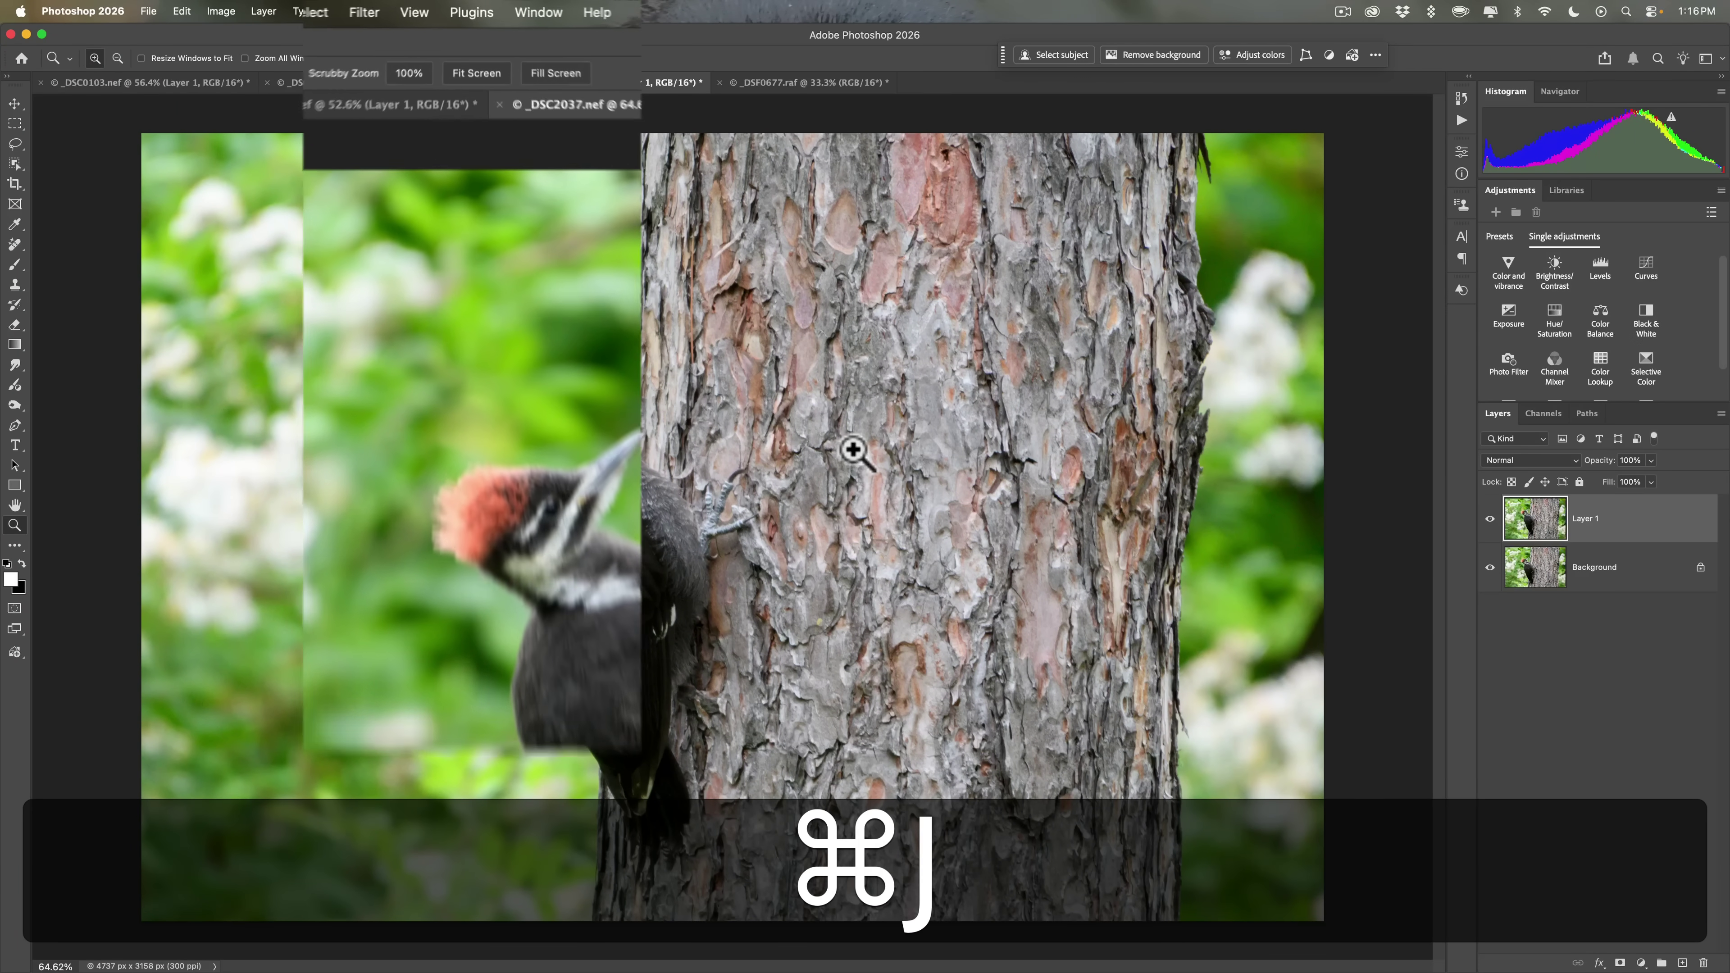
pyautogui.click(330, 16)
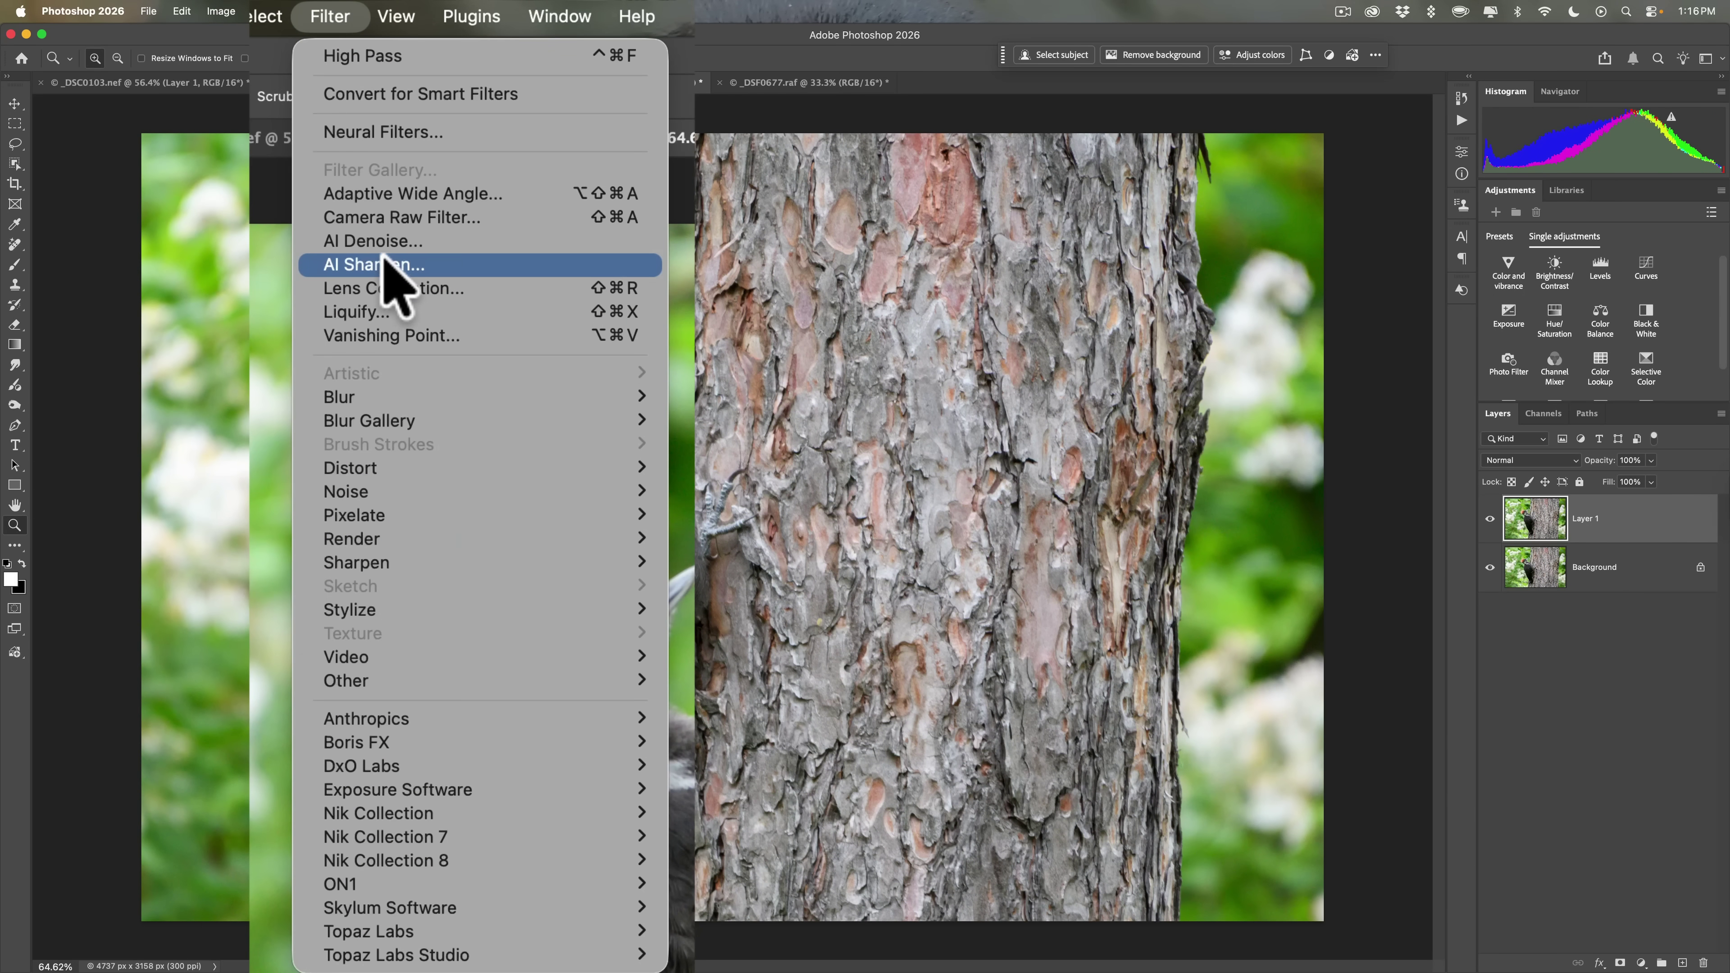
pyautogui.click(421, 167)
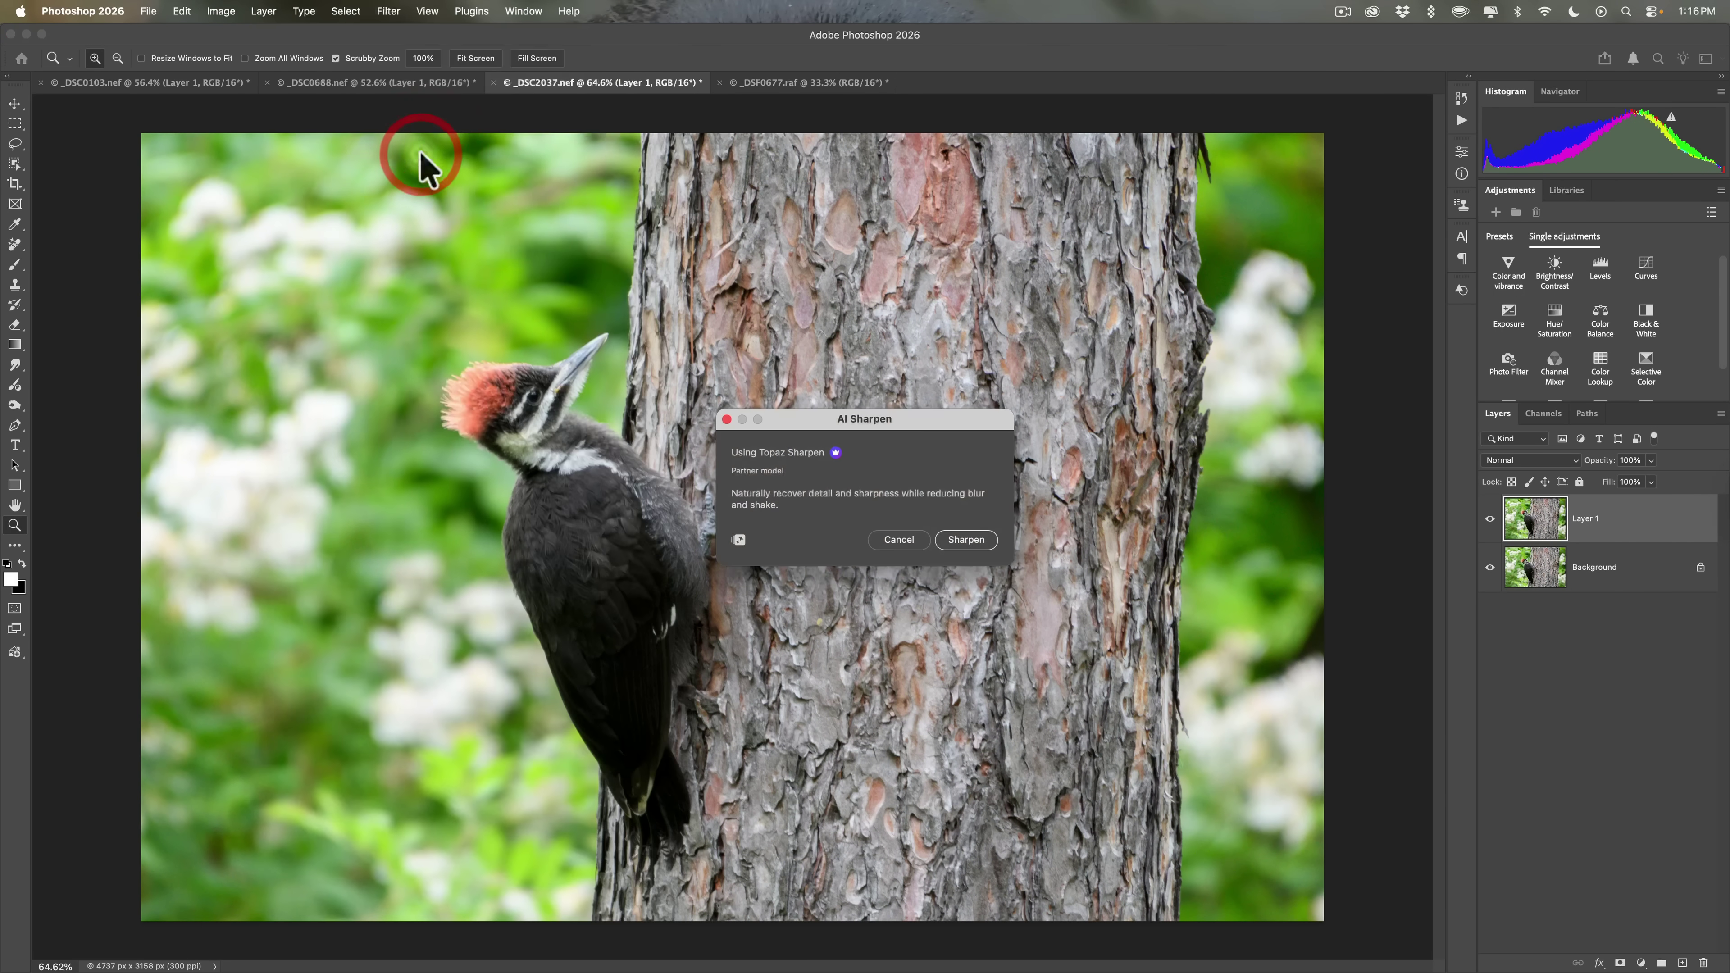
pyautogui.click(970, 542)
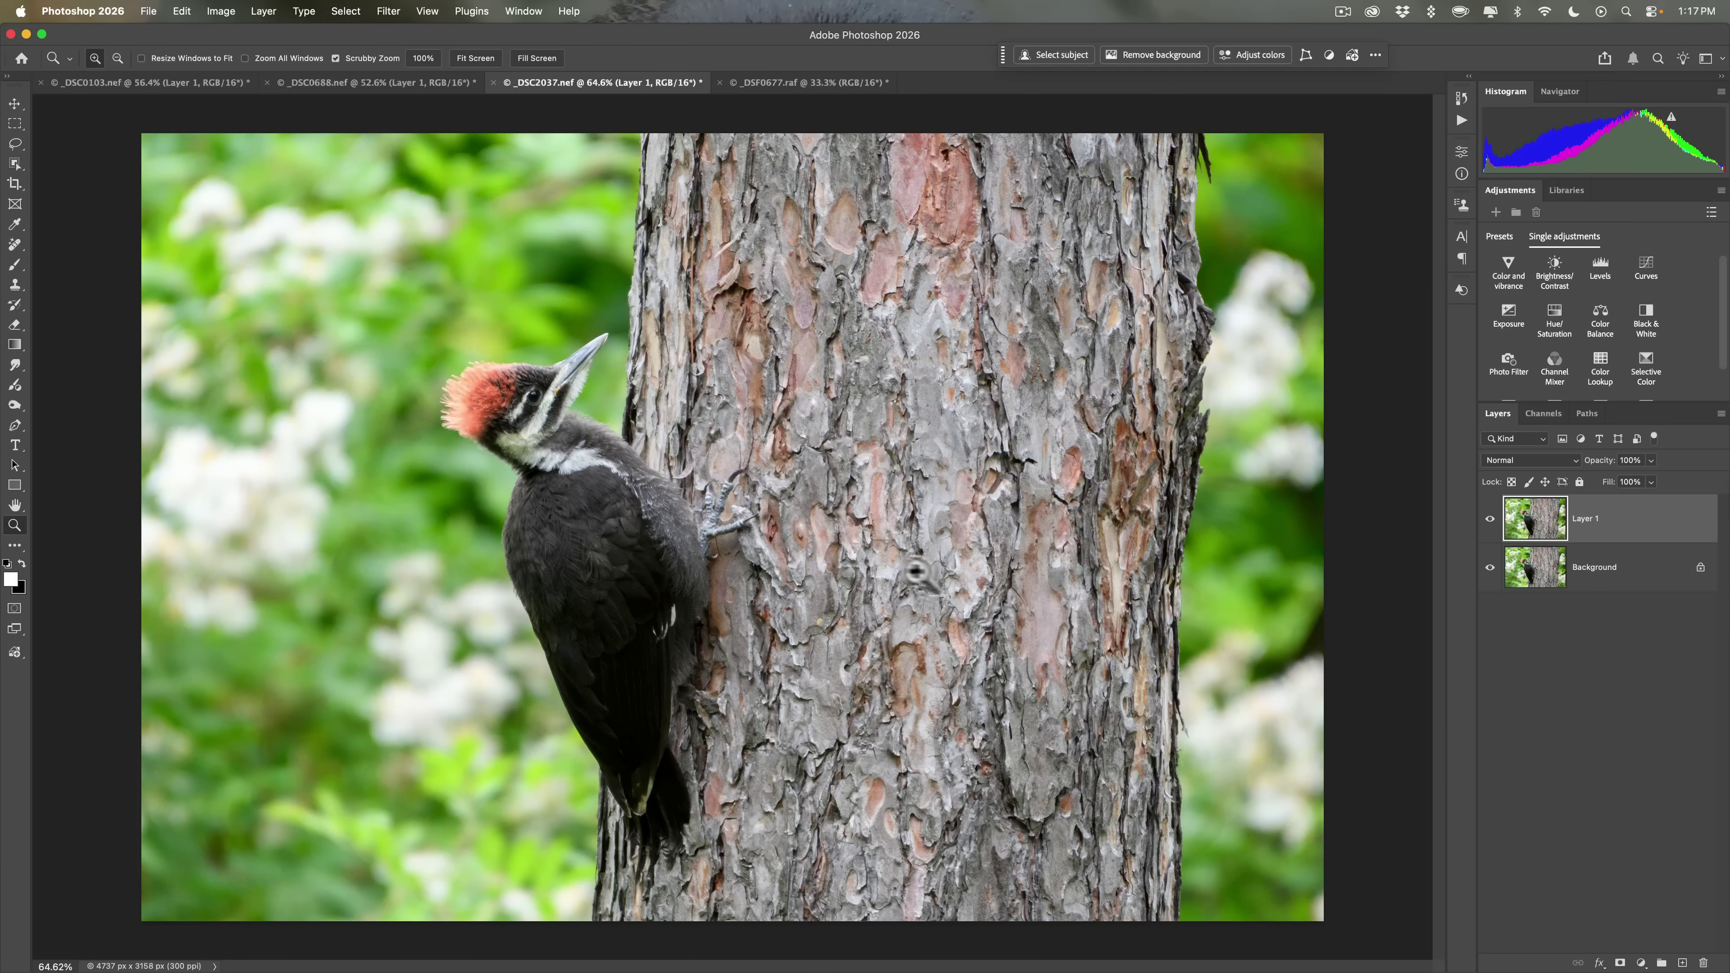
pyautogui.moveTo(588, 400); pyautogui.dragTo(657, 400)
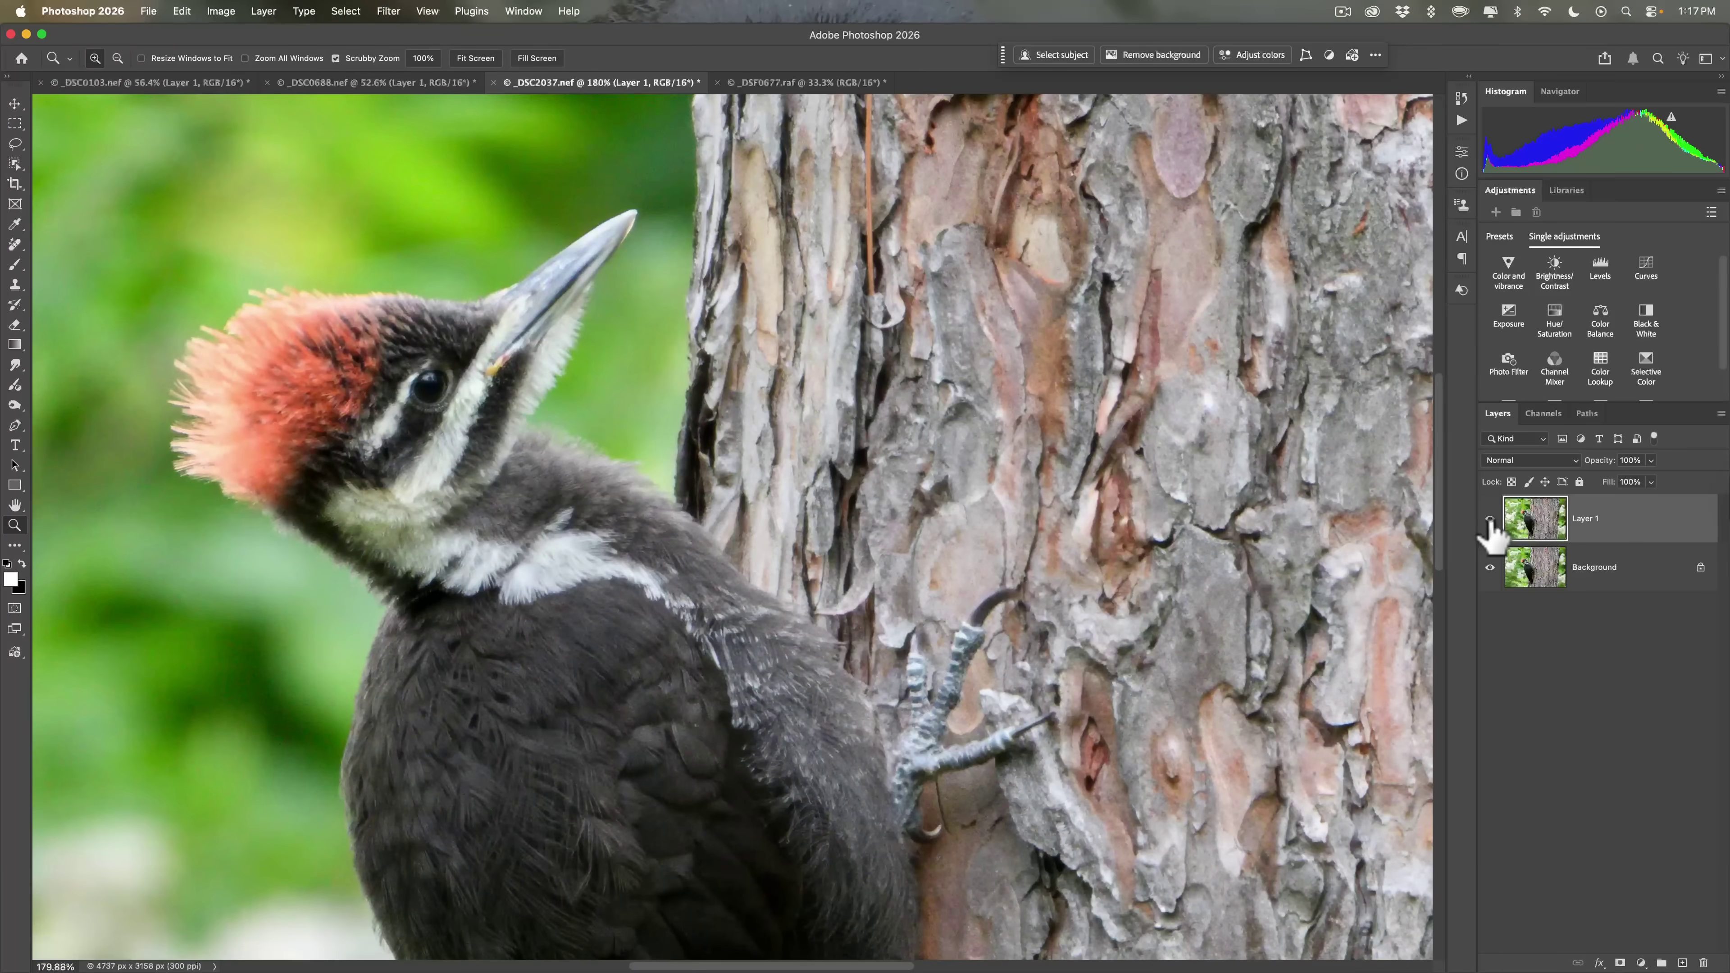
pyautogui.click(1489, 518)
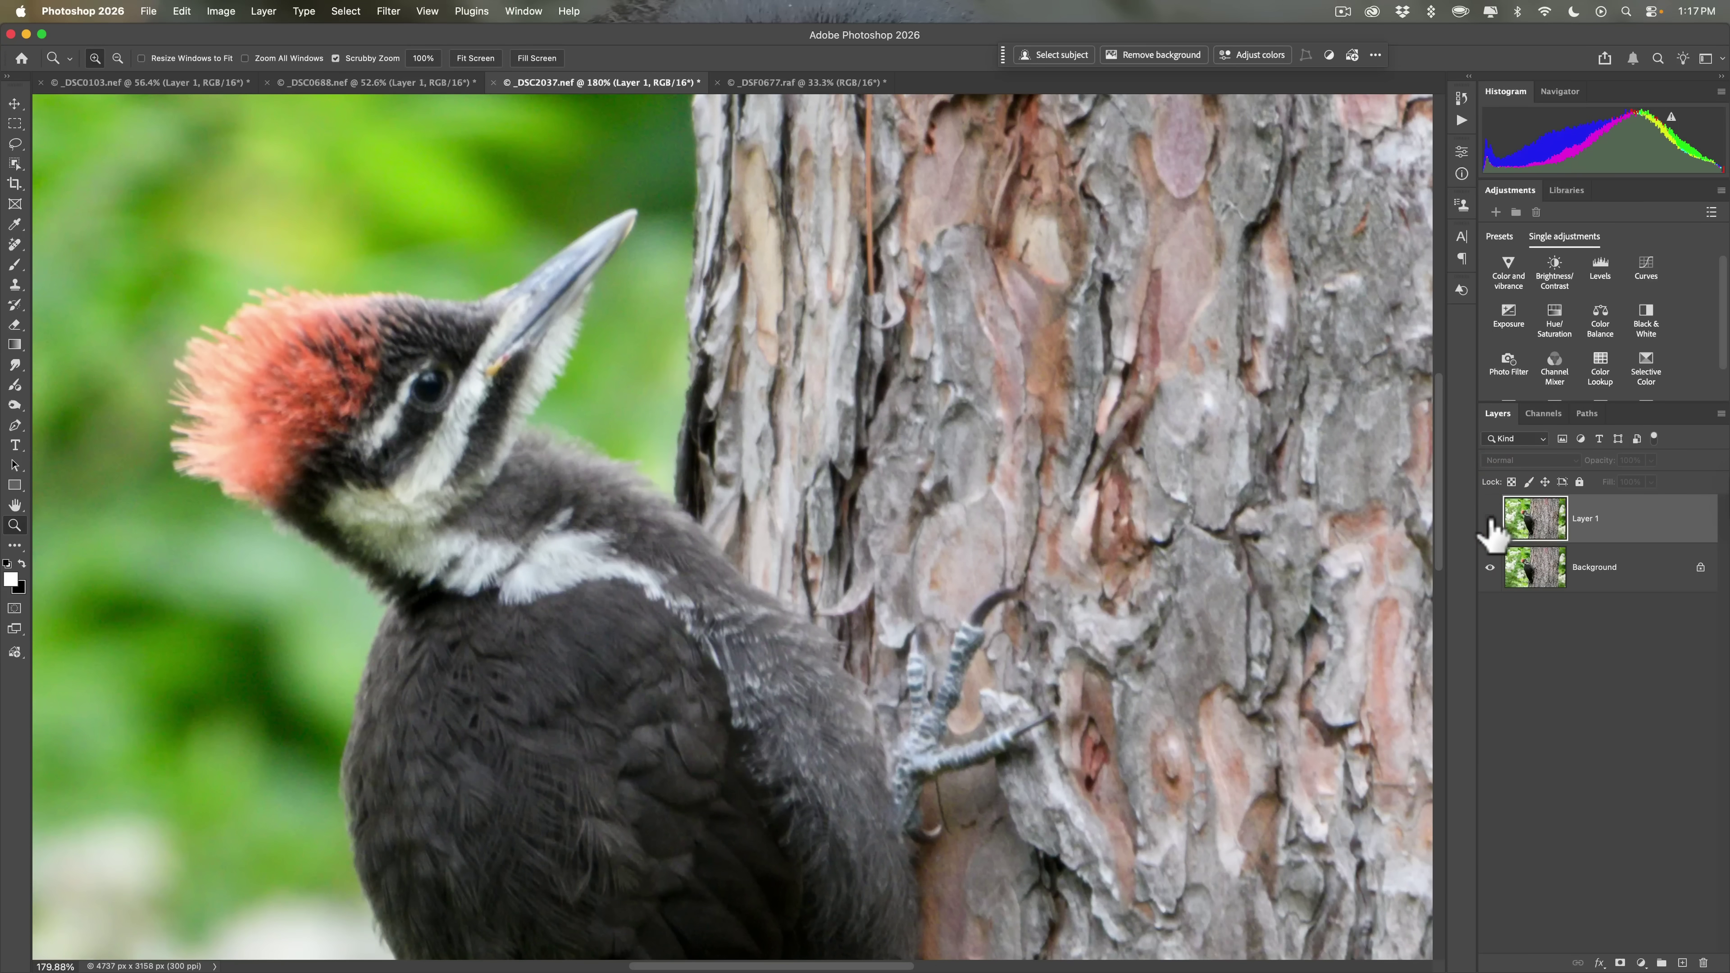
pyautogui.click(1490, 518)
pyautogui.click(1490, 518)
pyautogui.click(1490, 518)
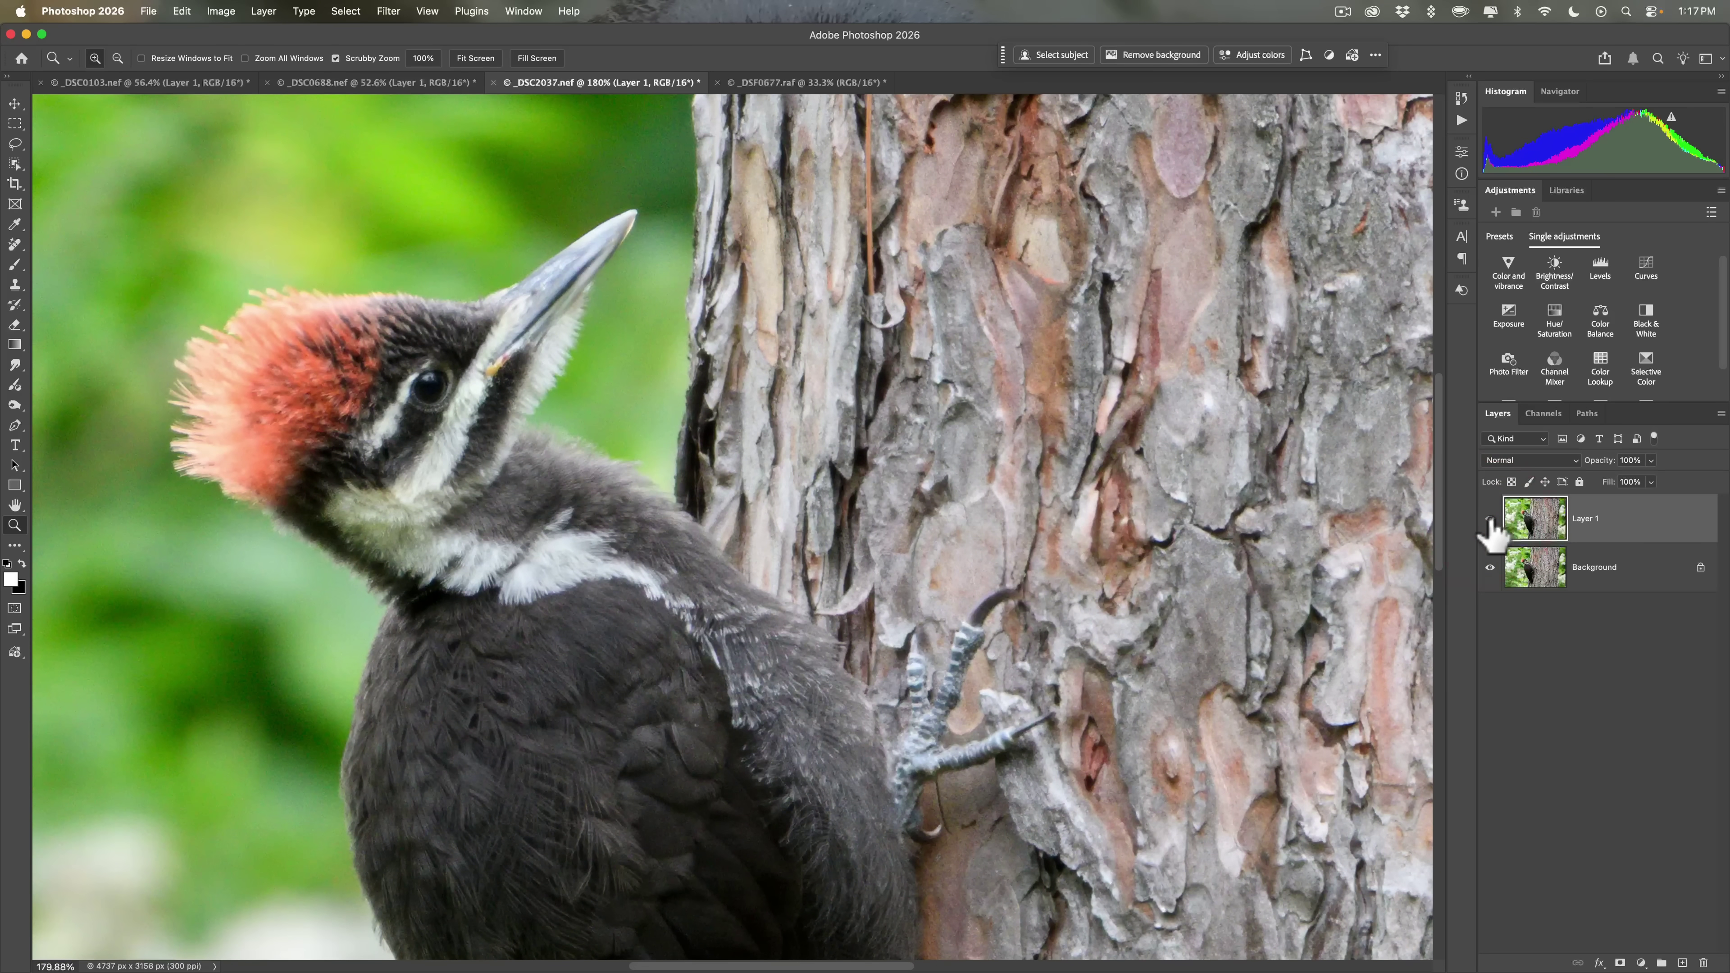
pyautogui.click(1490, 518)
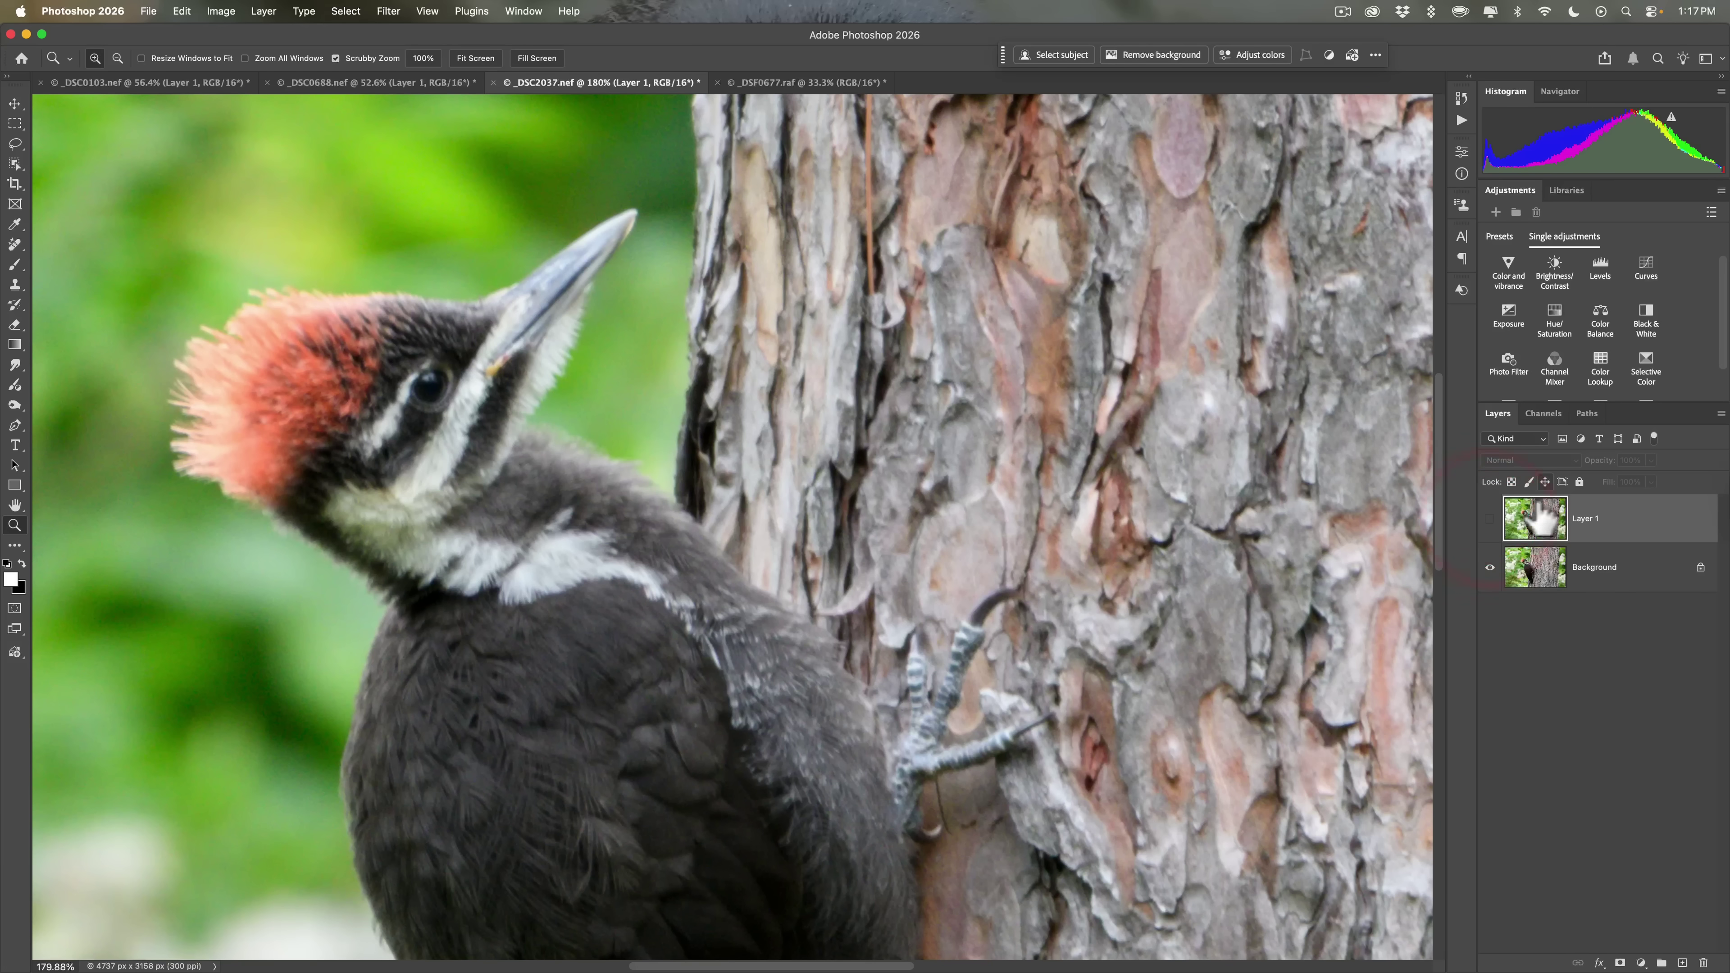
pyautogui.click(1490, 518)
pyautogui.click(915, 387)
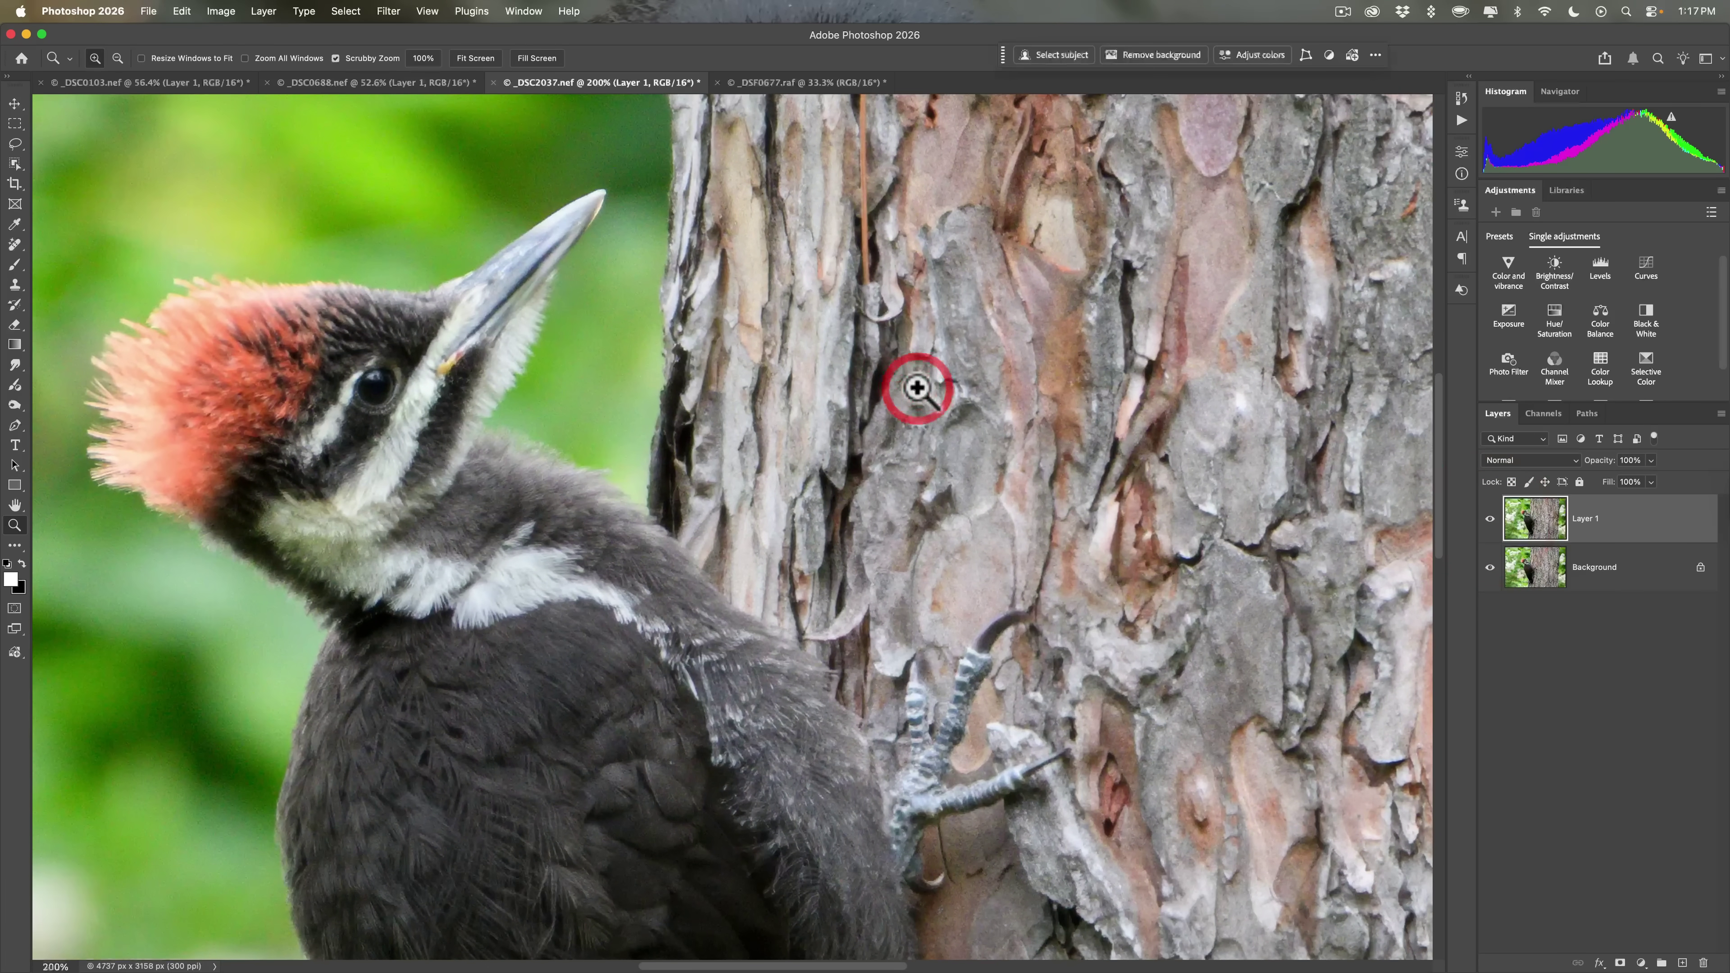
pyautogui.moveTo(915, 387); pyautogui.dragTo(842, 392)
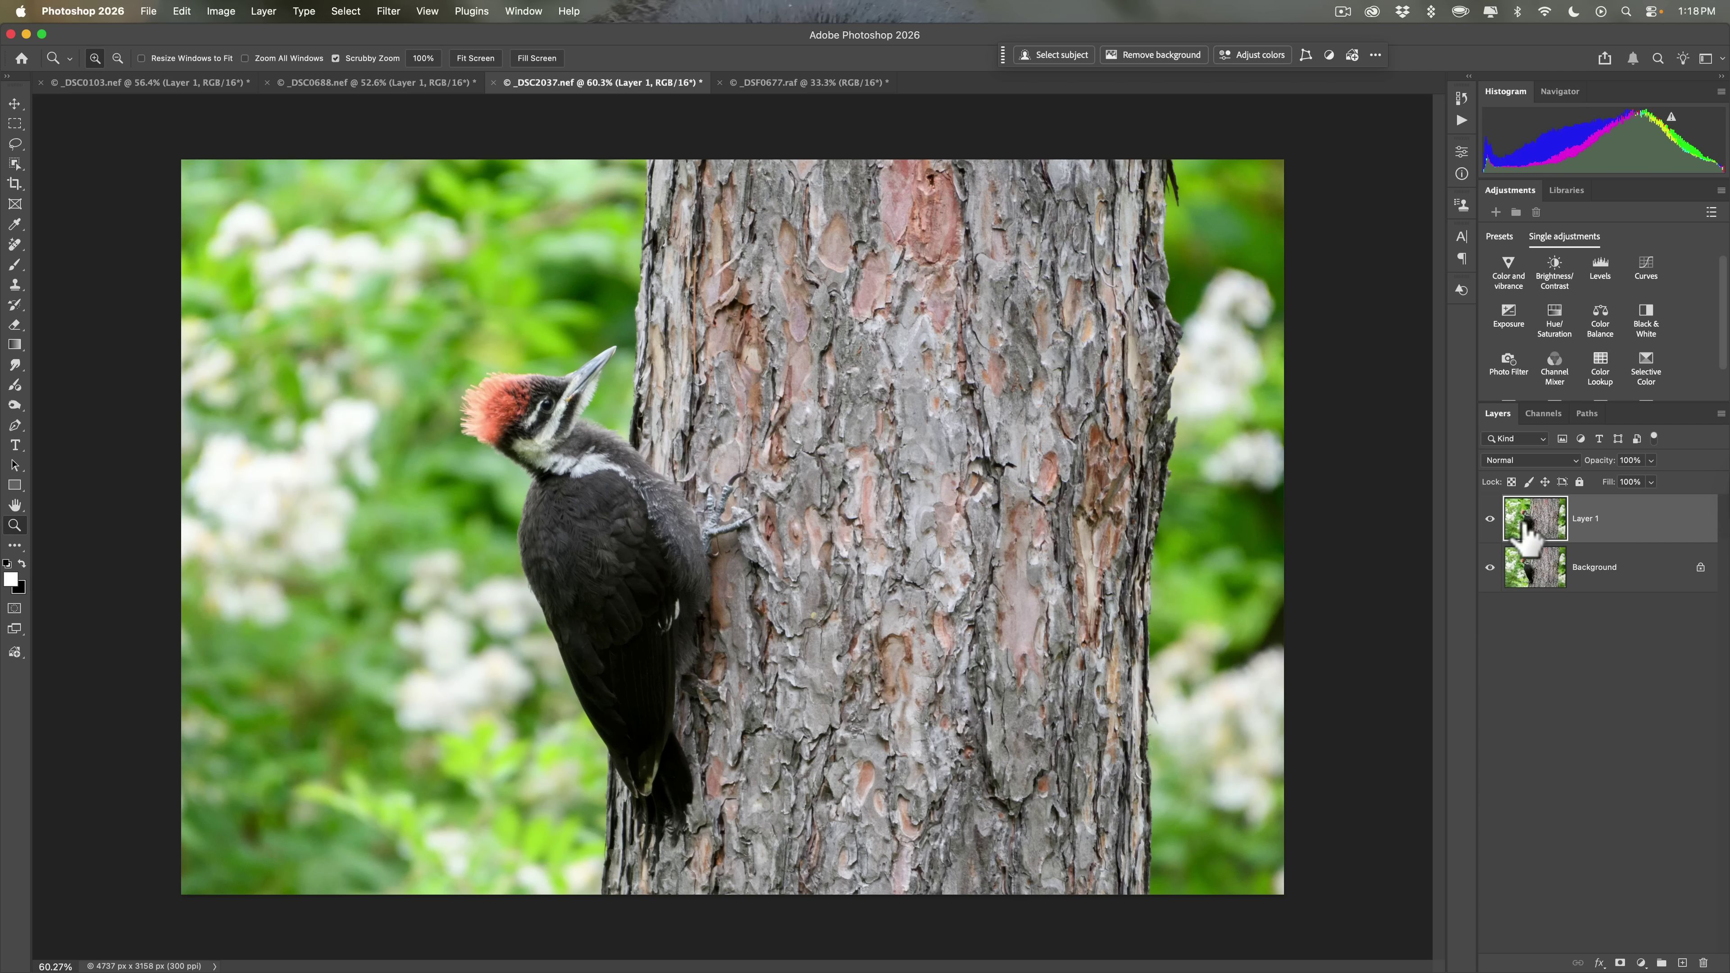
# - Make the sharpened Layer 1 visible and use Select > Subject to select the woodpecker
pyautogui.click(1489, 518)
pyautogui.click(347, 11)
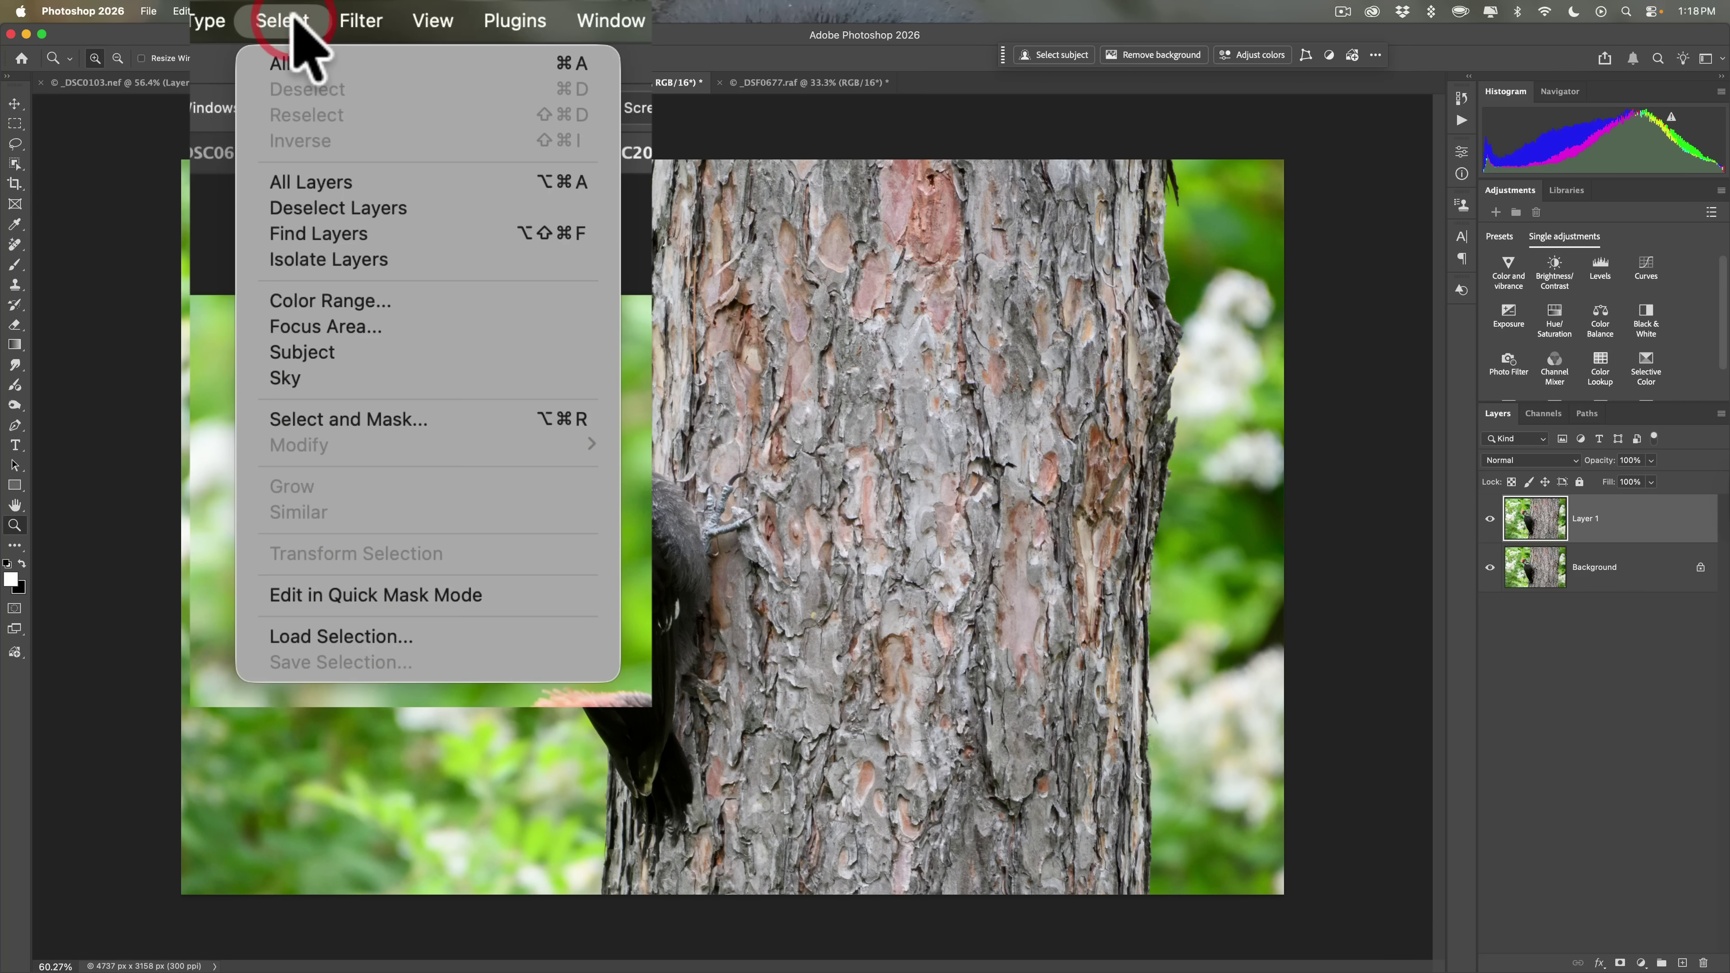
pyautogui.click(348, 353)
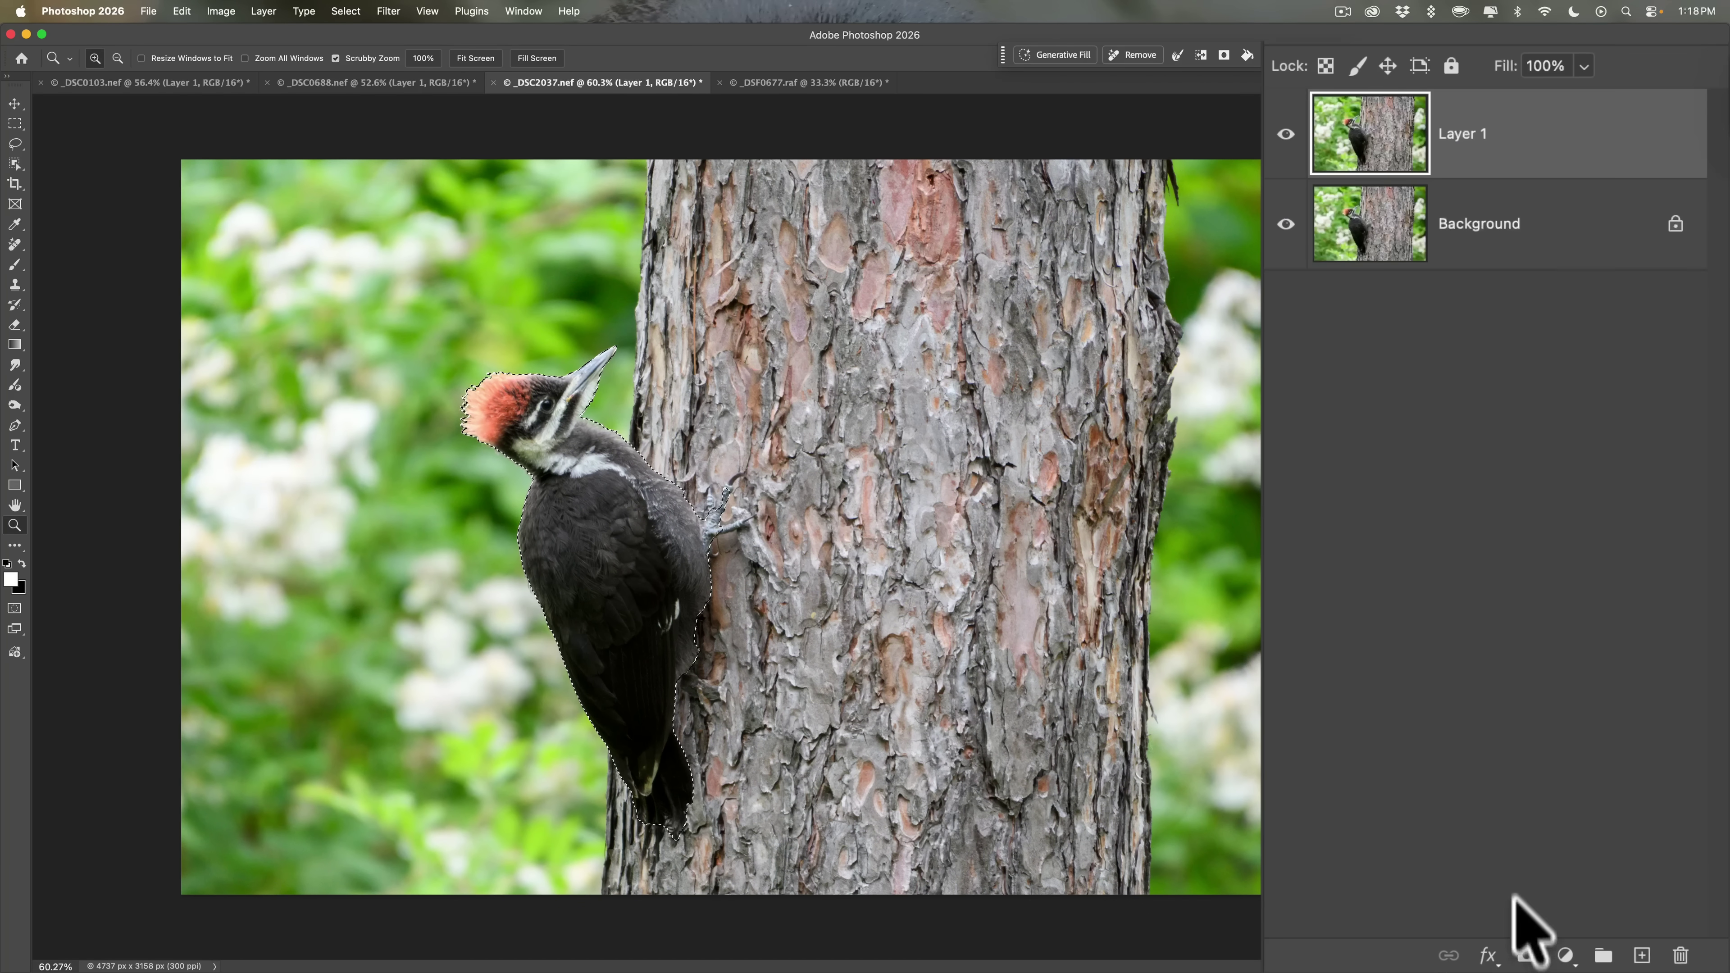
# - Add a layer mask to Layer 1 from the woodpecker selection and inspect the mask alone
pyautogui.click(1526, 956)
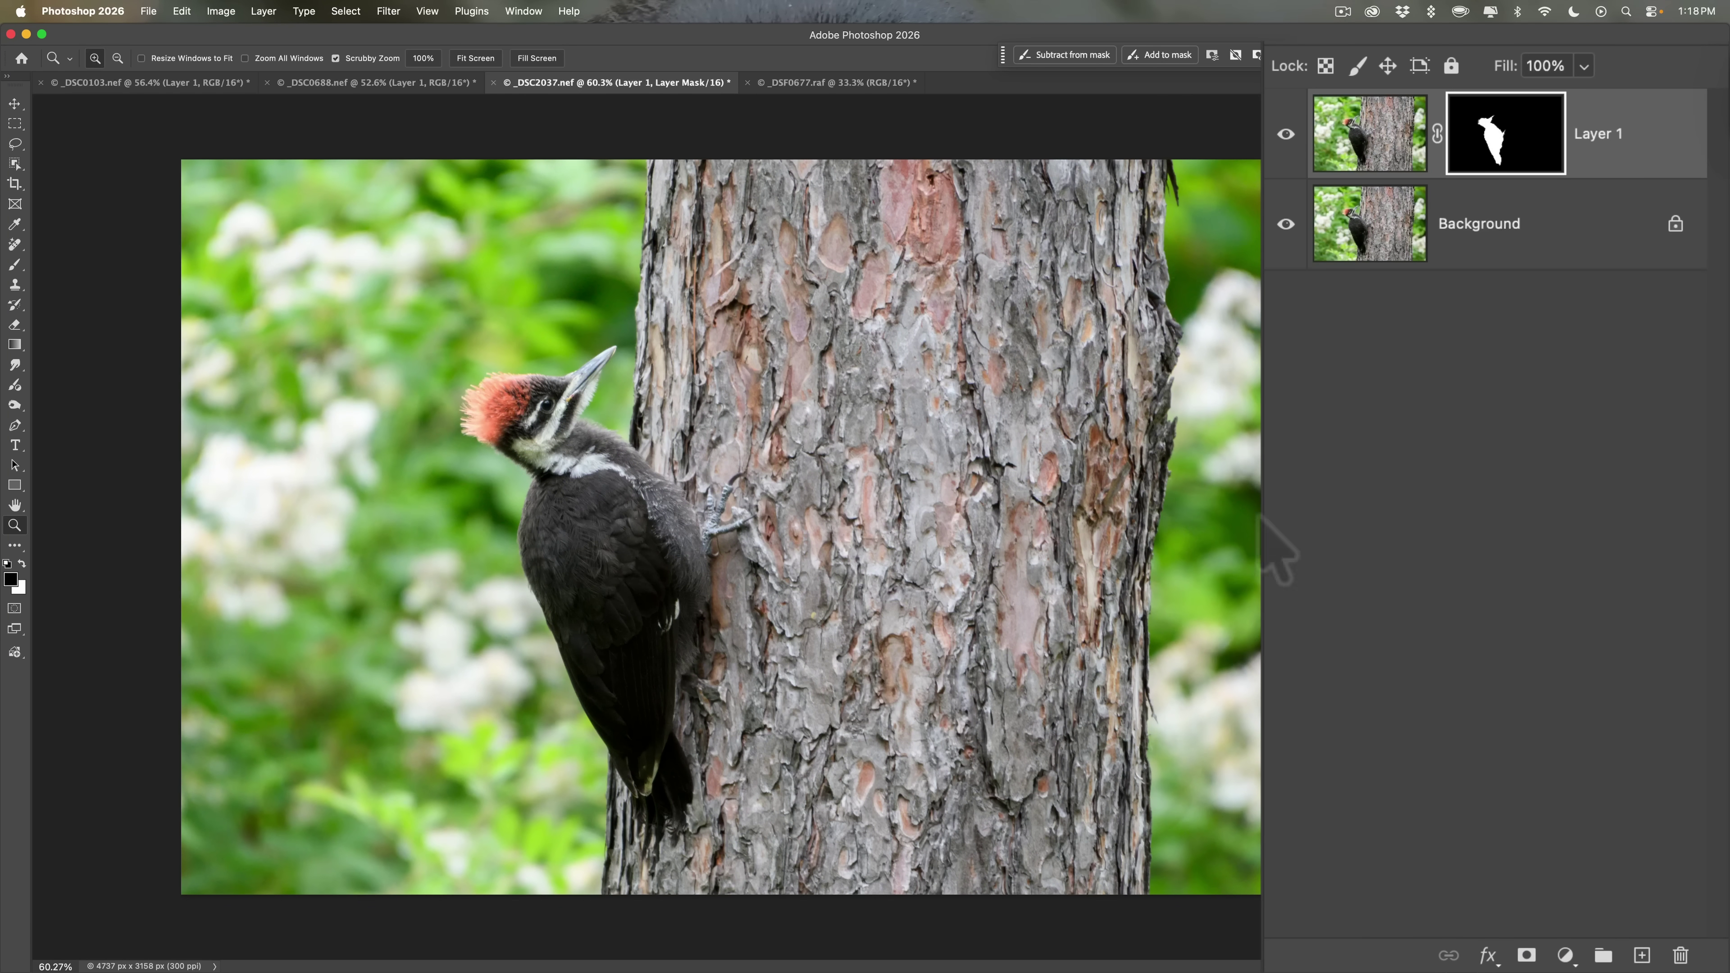
pyautogui.keyDown('alt'); pyautogui.click(1494, 136); pyautogui.keyUp('alt')
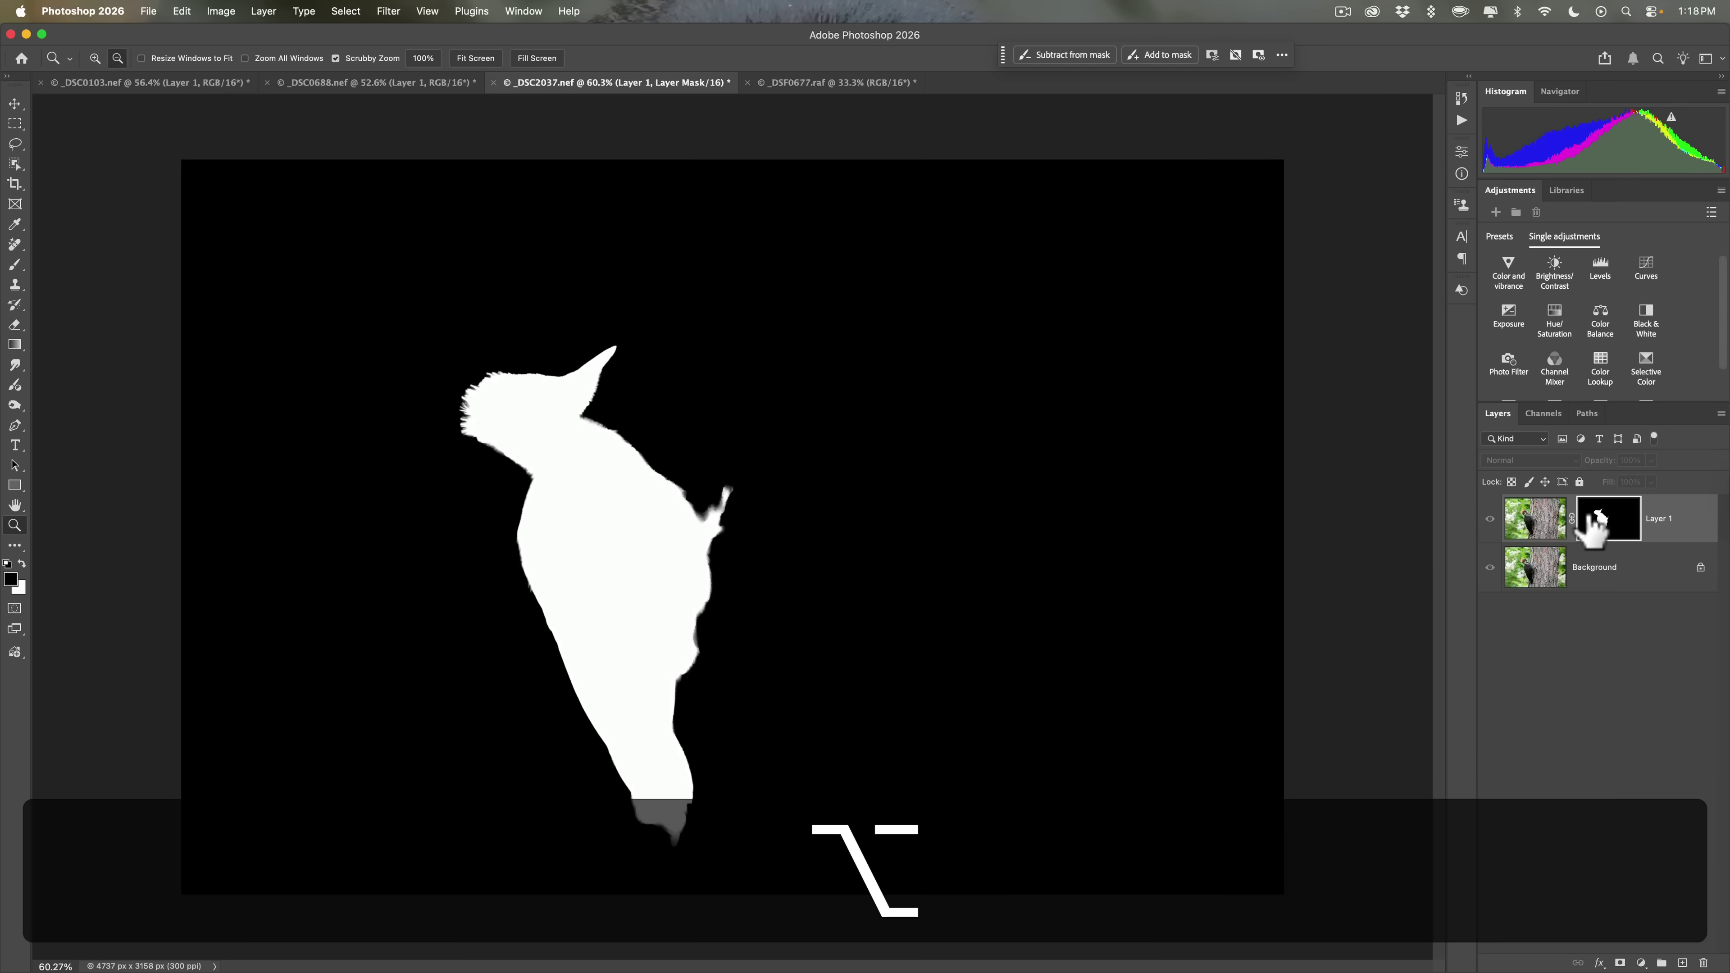
pyautogui.keyDown('alt'); pyautogui.click(1594, 526); pyautogui.keyUp('alt')
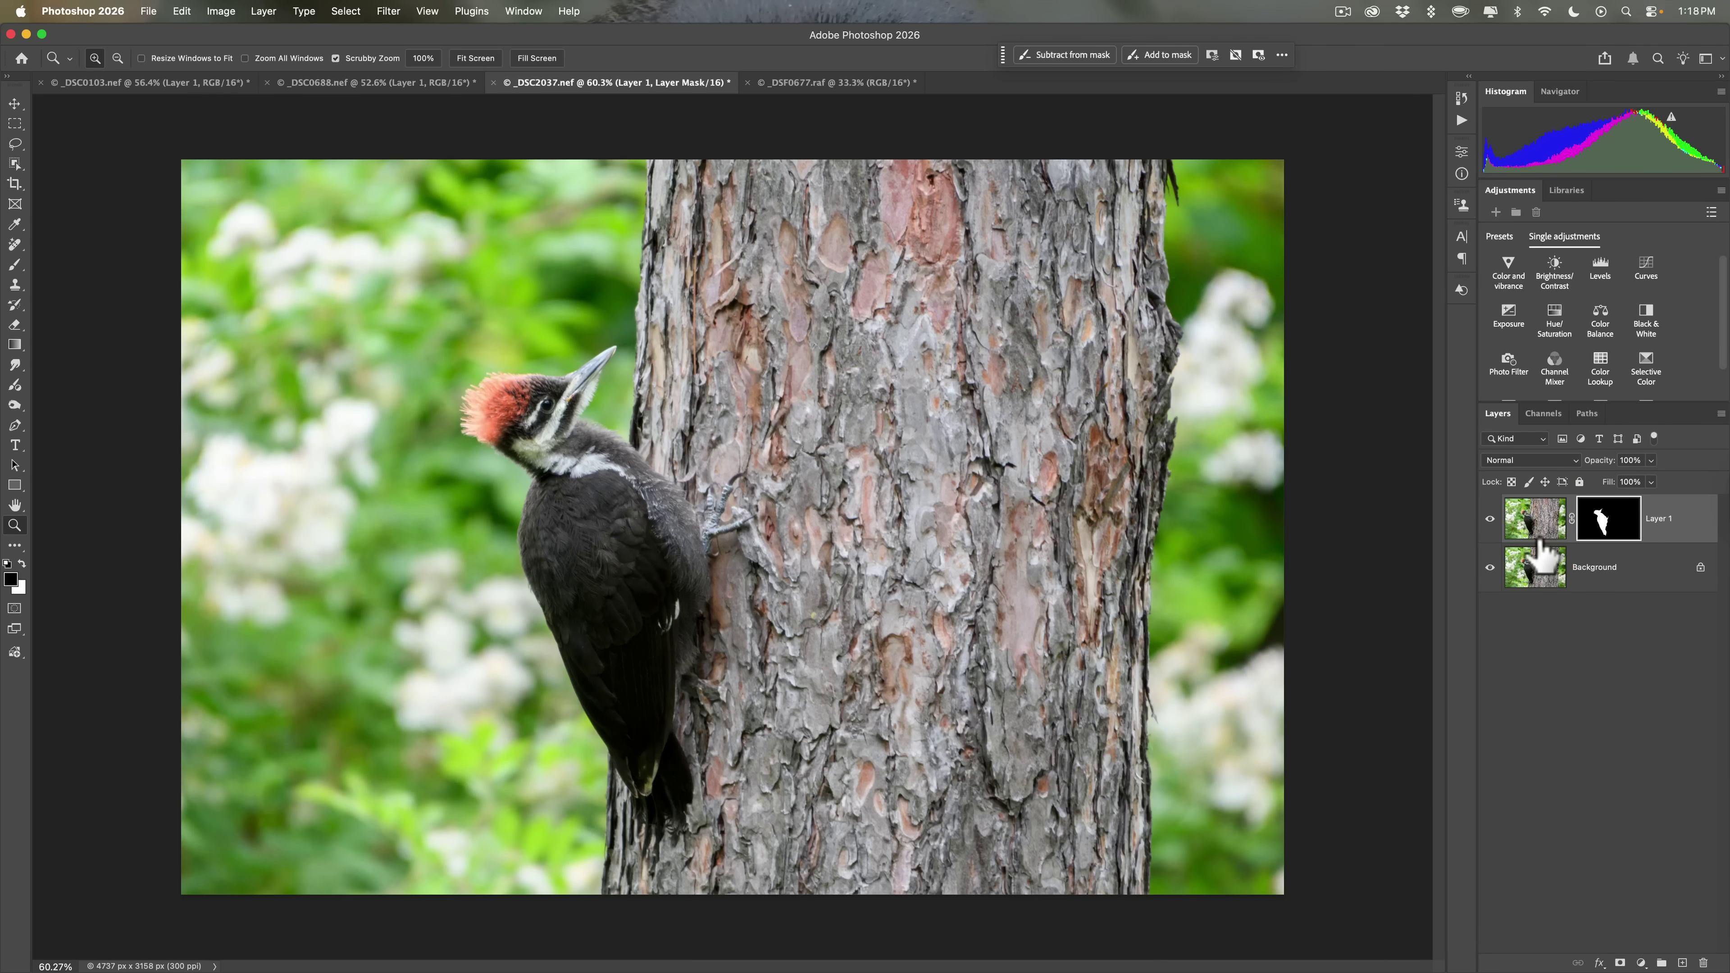
# - Zoom in on the woodpecker's head and toggle Layer 1 to compare before and after sharpening
pyautogui.moveTo(542, 422); pyautogui.dragTo(636, 426)
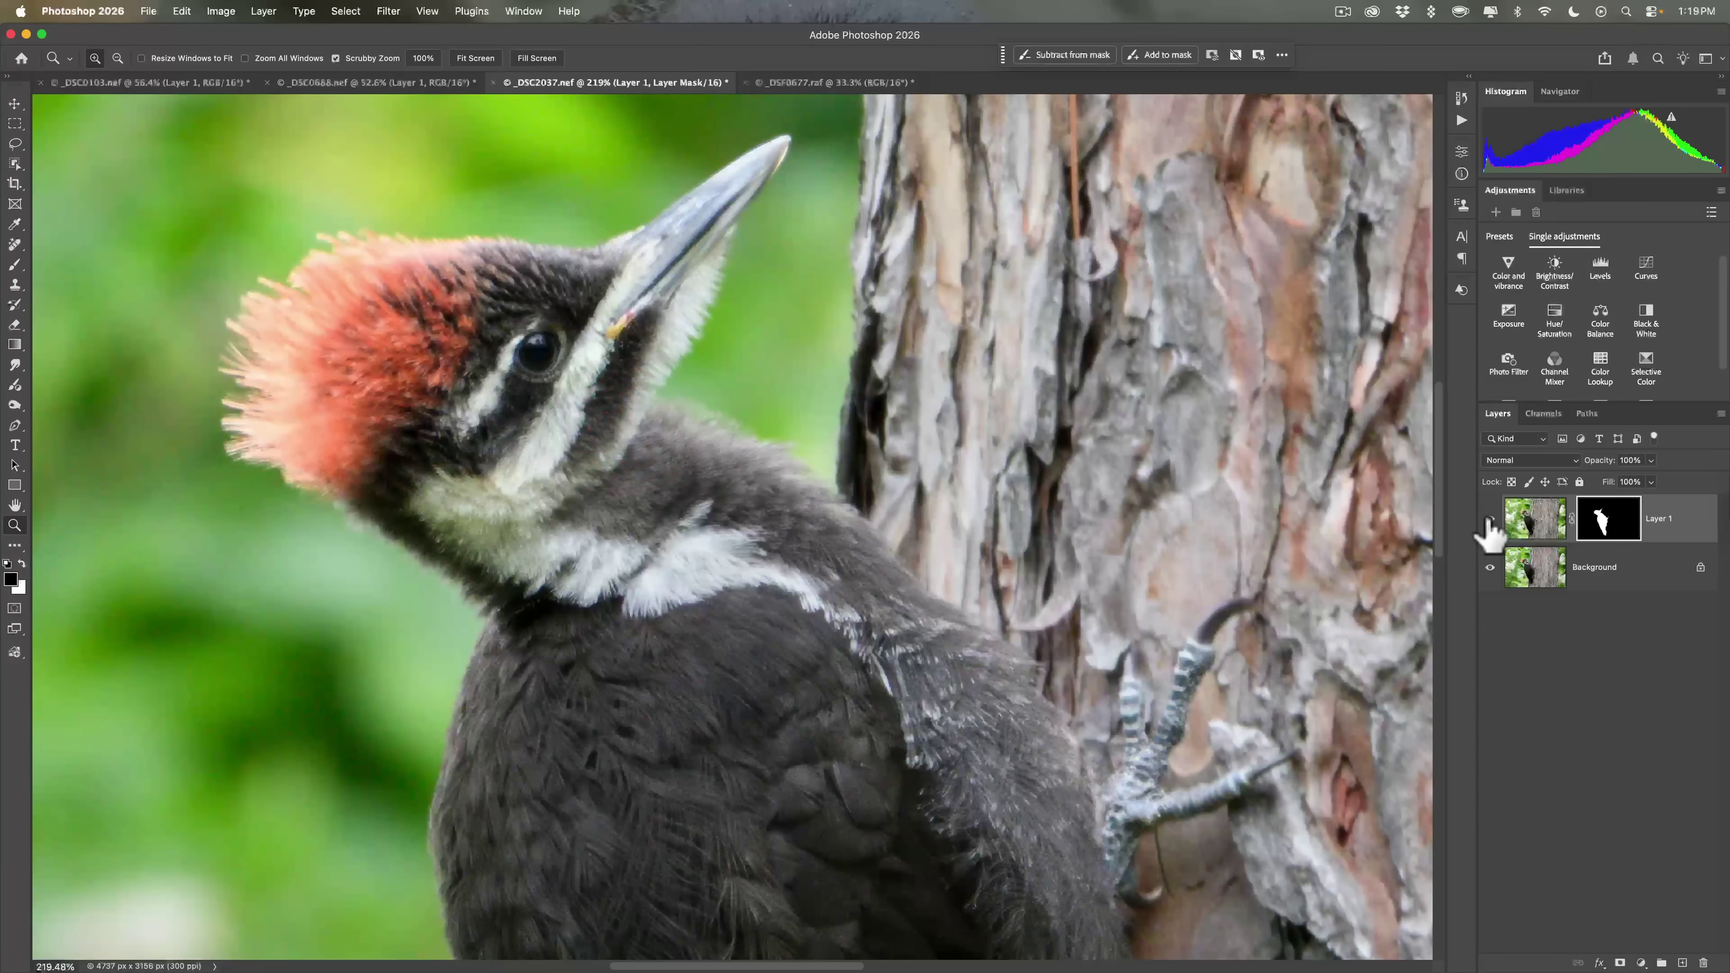
pyautogui.click(1489, 520)
pyautogui.click(1489, 520)
pyautogui.click(1489, 519)
pyautogui.click(1489, 519)
pyautogui.click(1490, 520)
pyautogui.click(1489, 520)
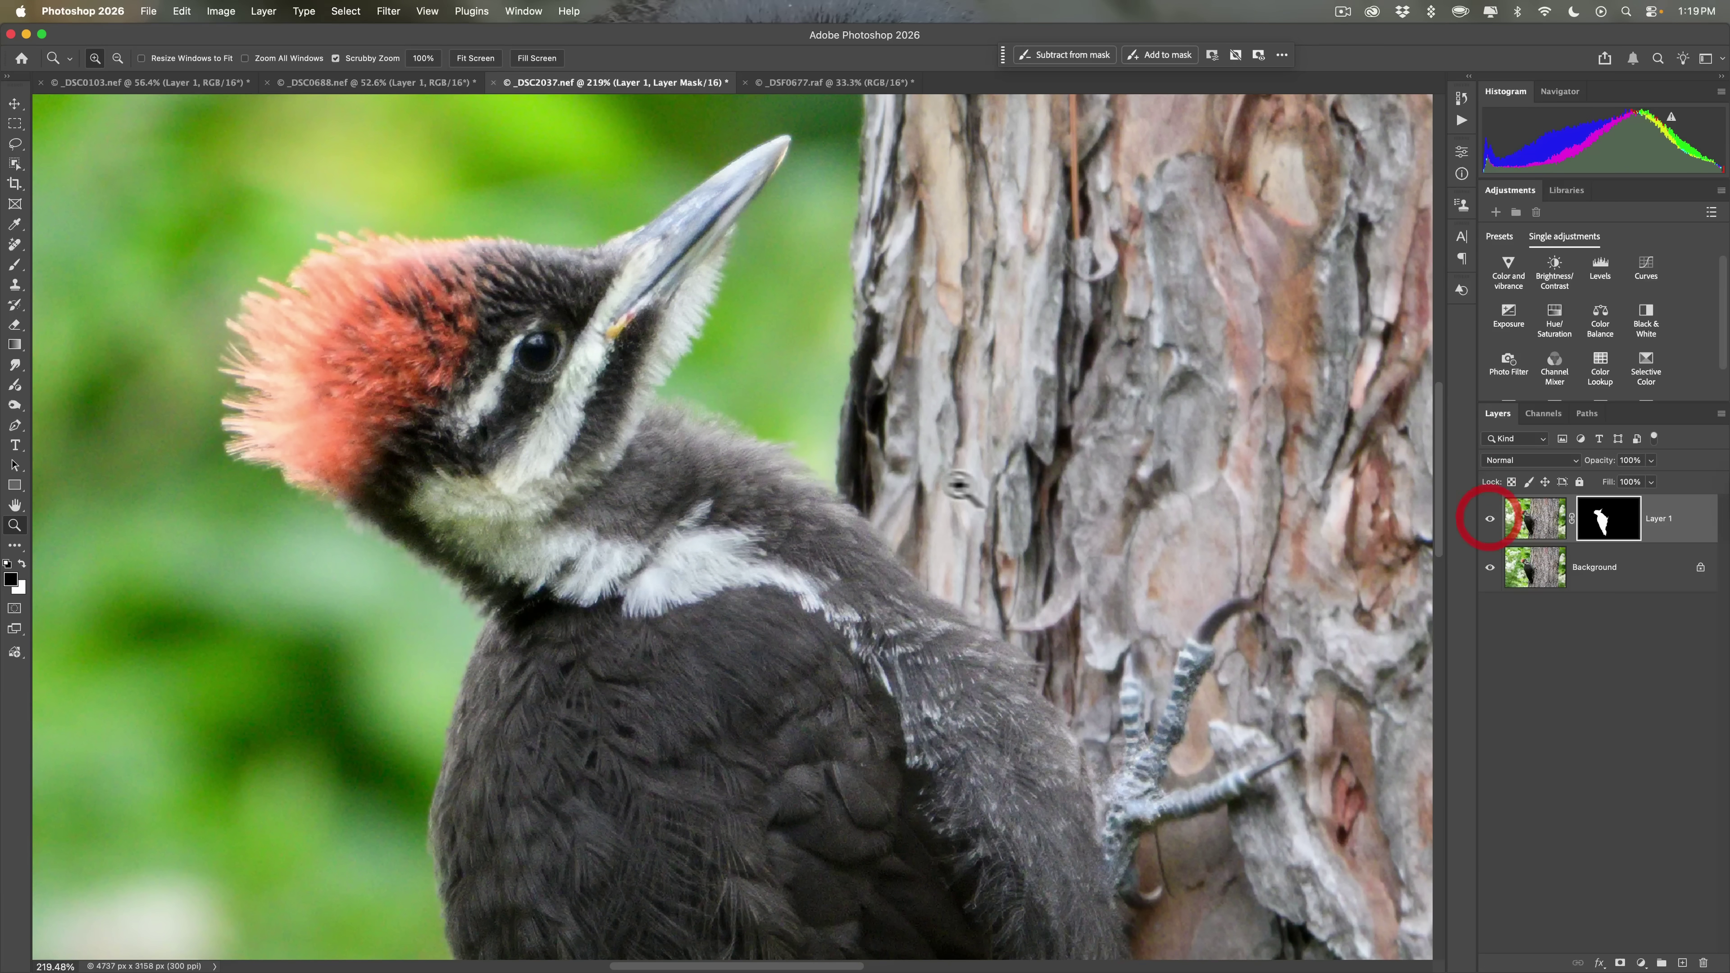
pyautogui.moveTo(927, 475)
pyautogui.mouseDown()
pyautogui.moveTo(886, 477)
pyautogui.moveTo(915, 471)
pyautogui.mouseUp()
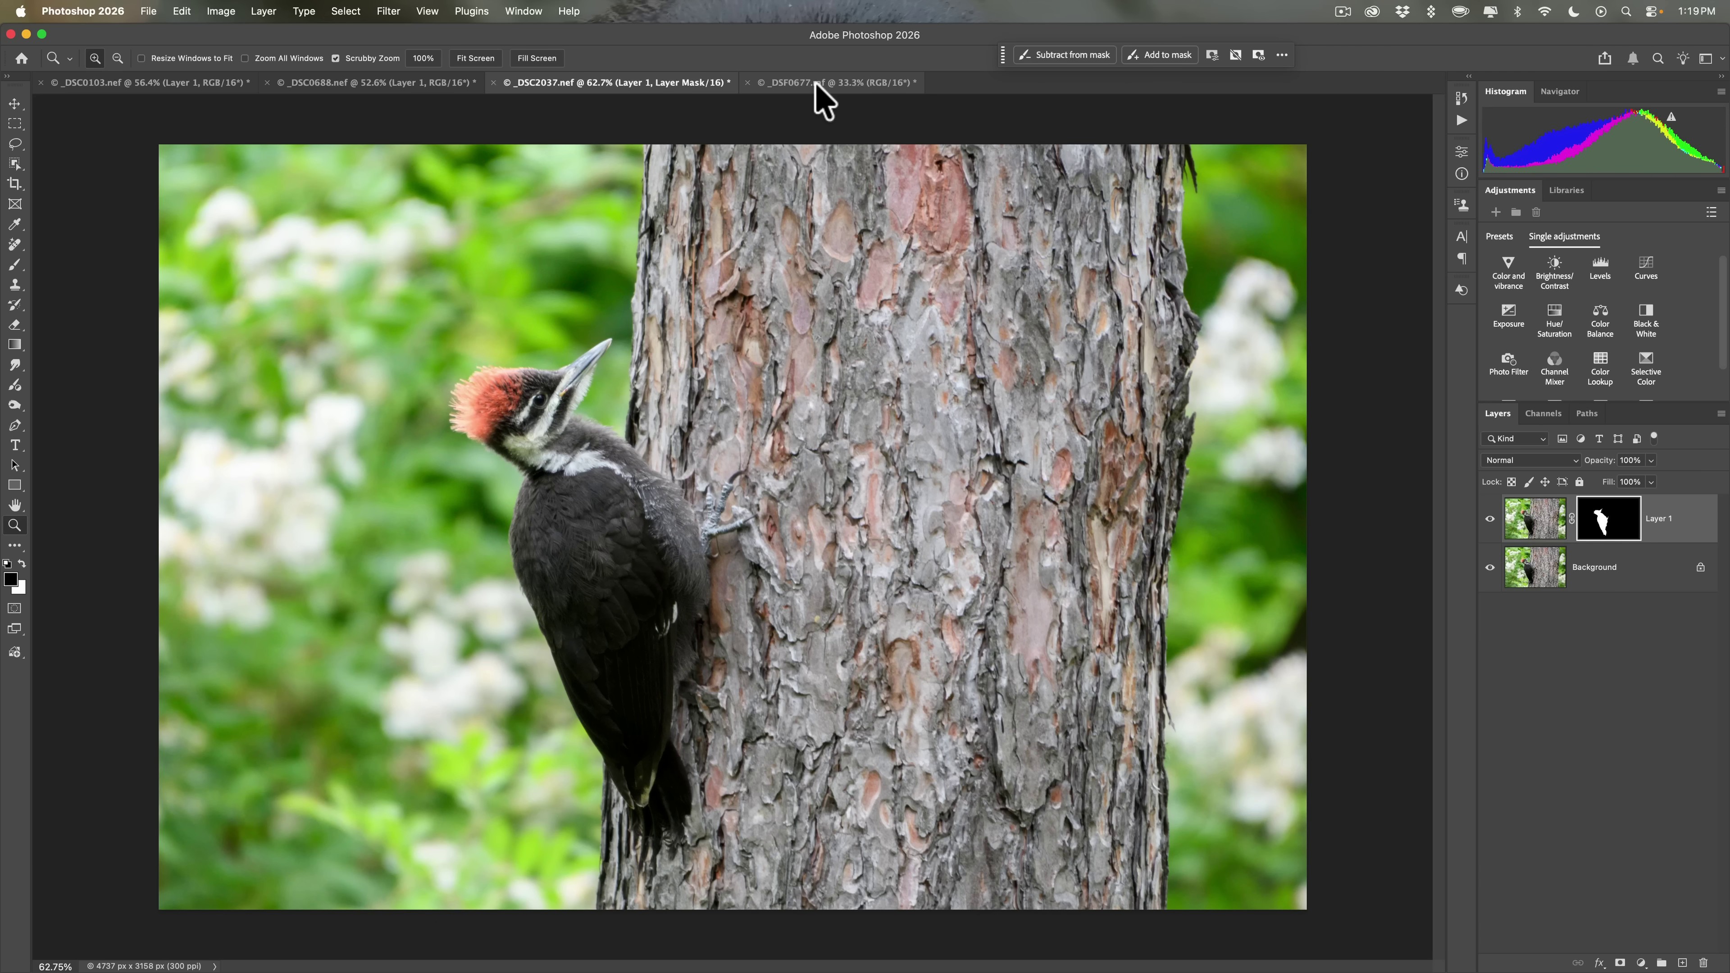
# - Move from the ocelot tab to the heron photo _DSF0677.raf, zooming in on its head and out
pyautogui.click(379, 83)
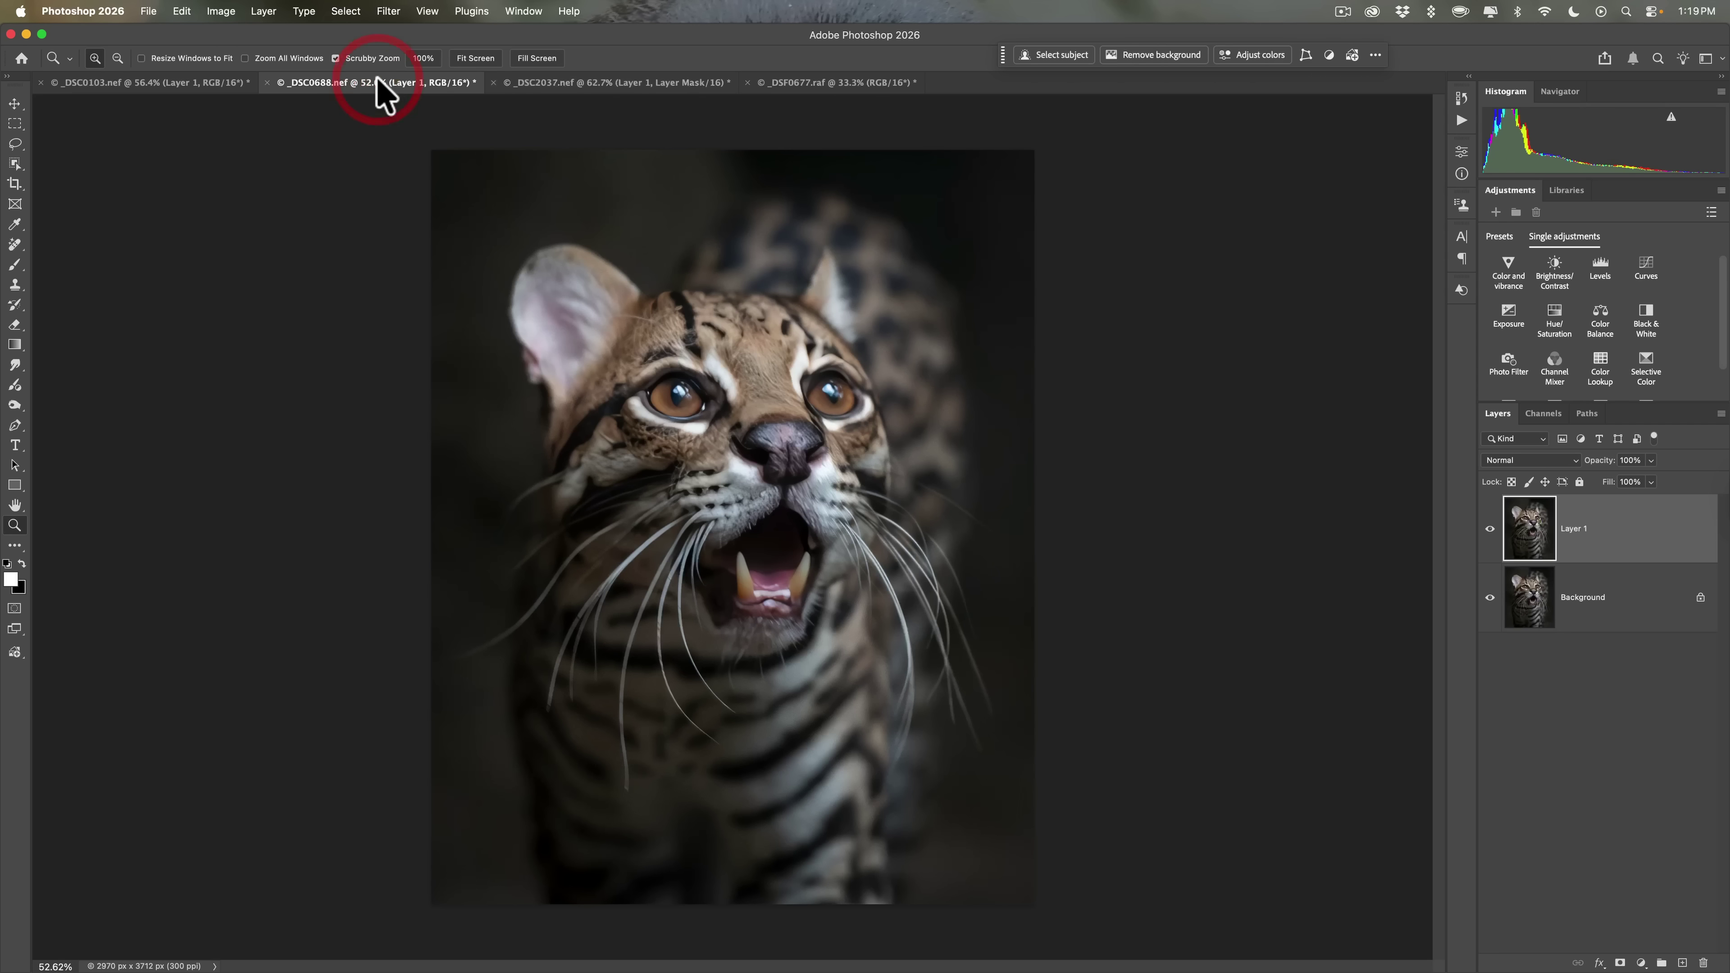
pyautogui.click(832, 82)
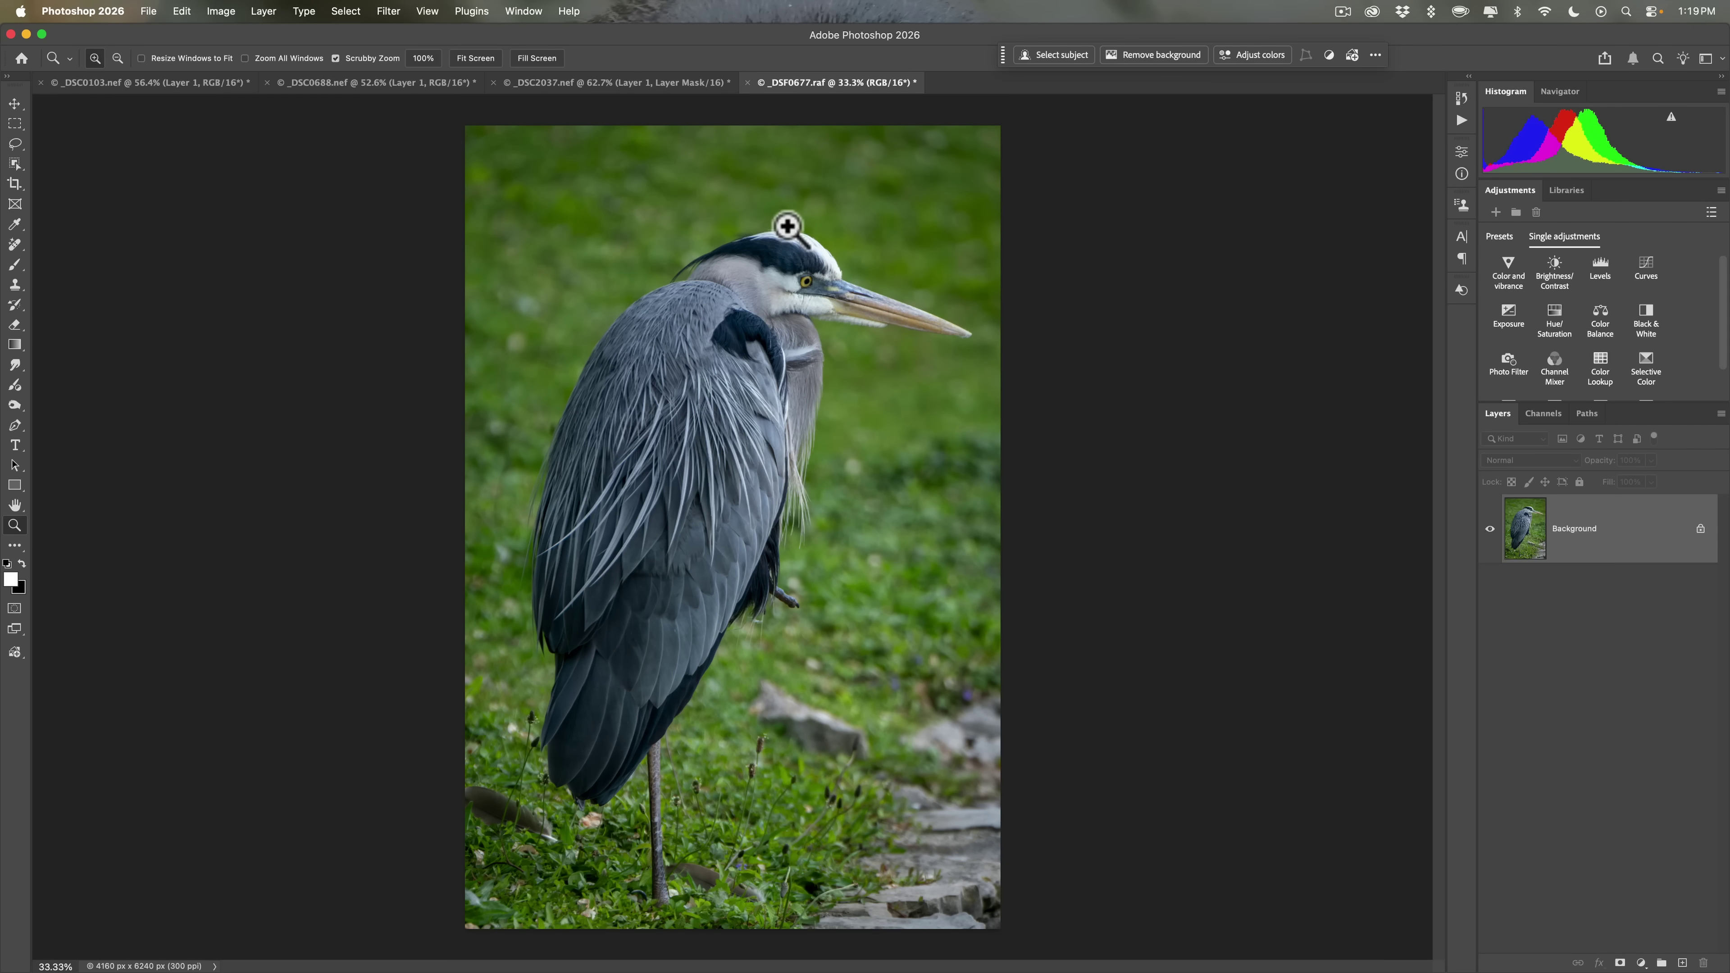
pyautogui.moveTo(756, 285); pyautogui.dragTo(834, 279)
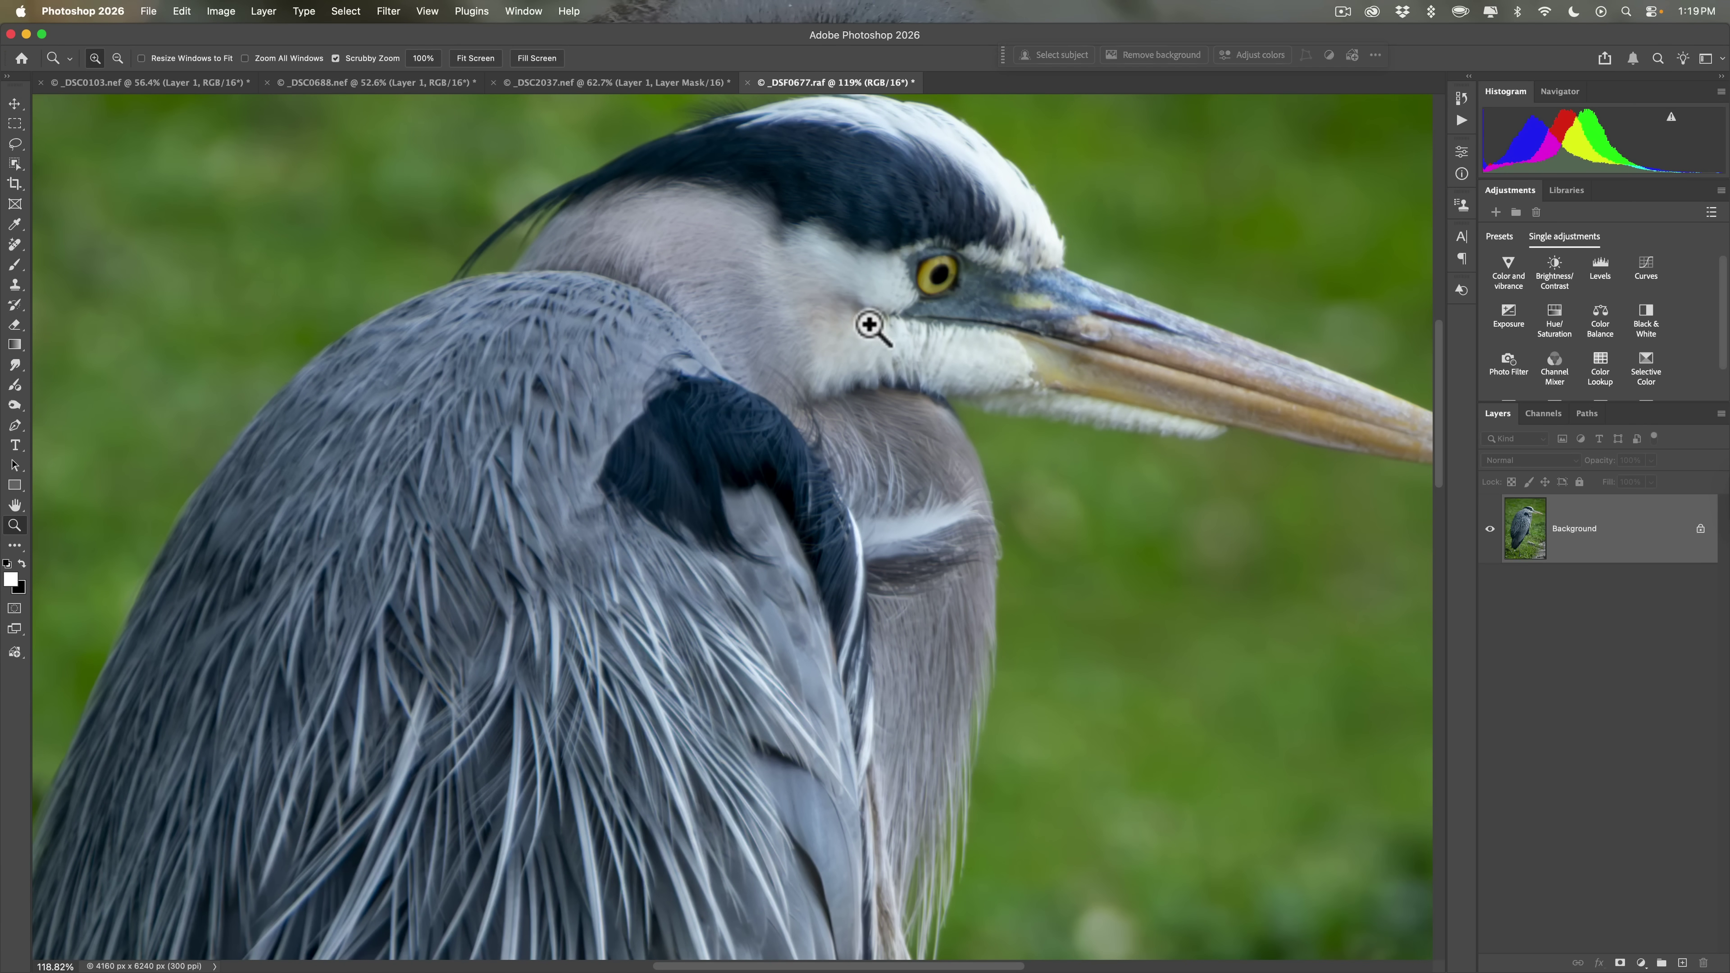
pyautogui.moveTo(870, 325); pyautogui.dragTo(784, 328)
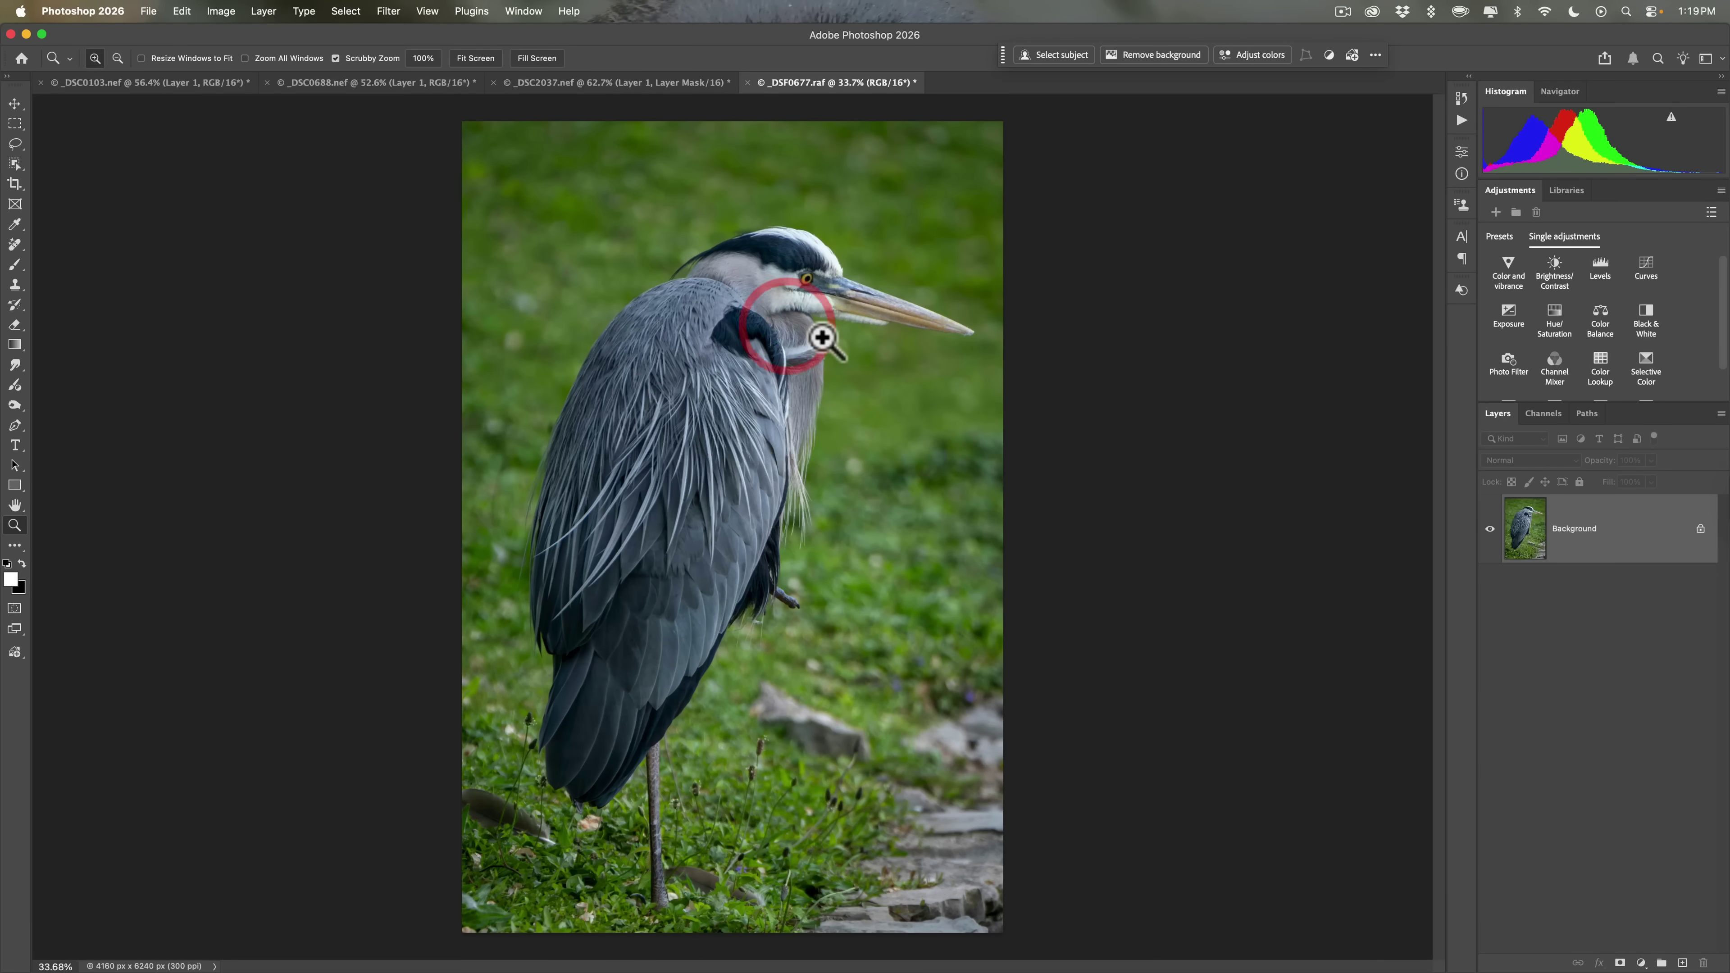
# - Duplicate the heron layer as Layer 1 and bring up Filter > Other > High Pass
pyautogui.press('super')
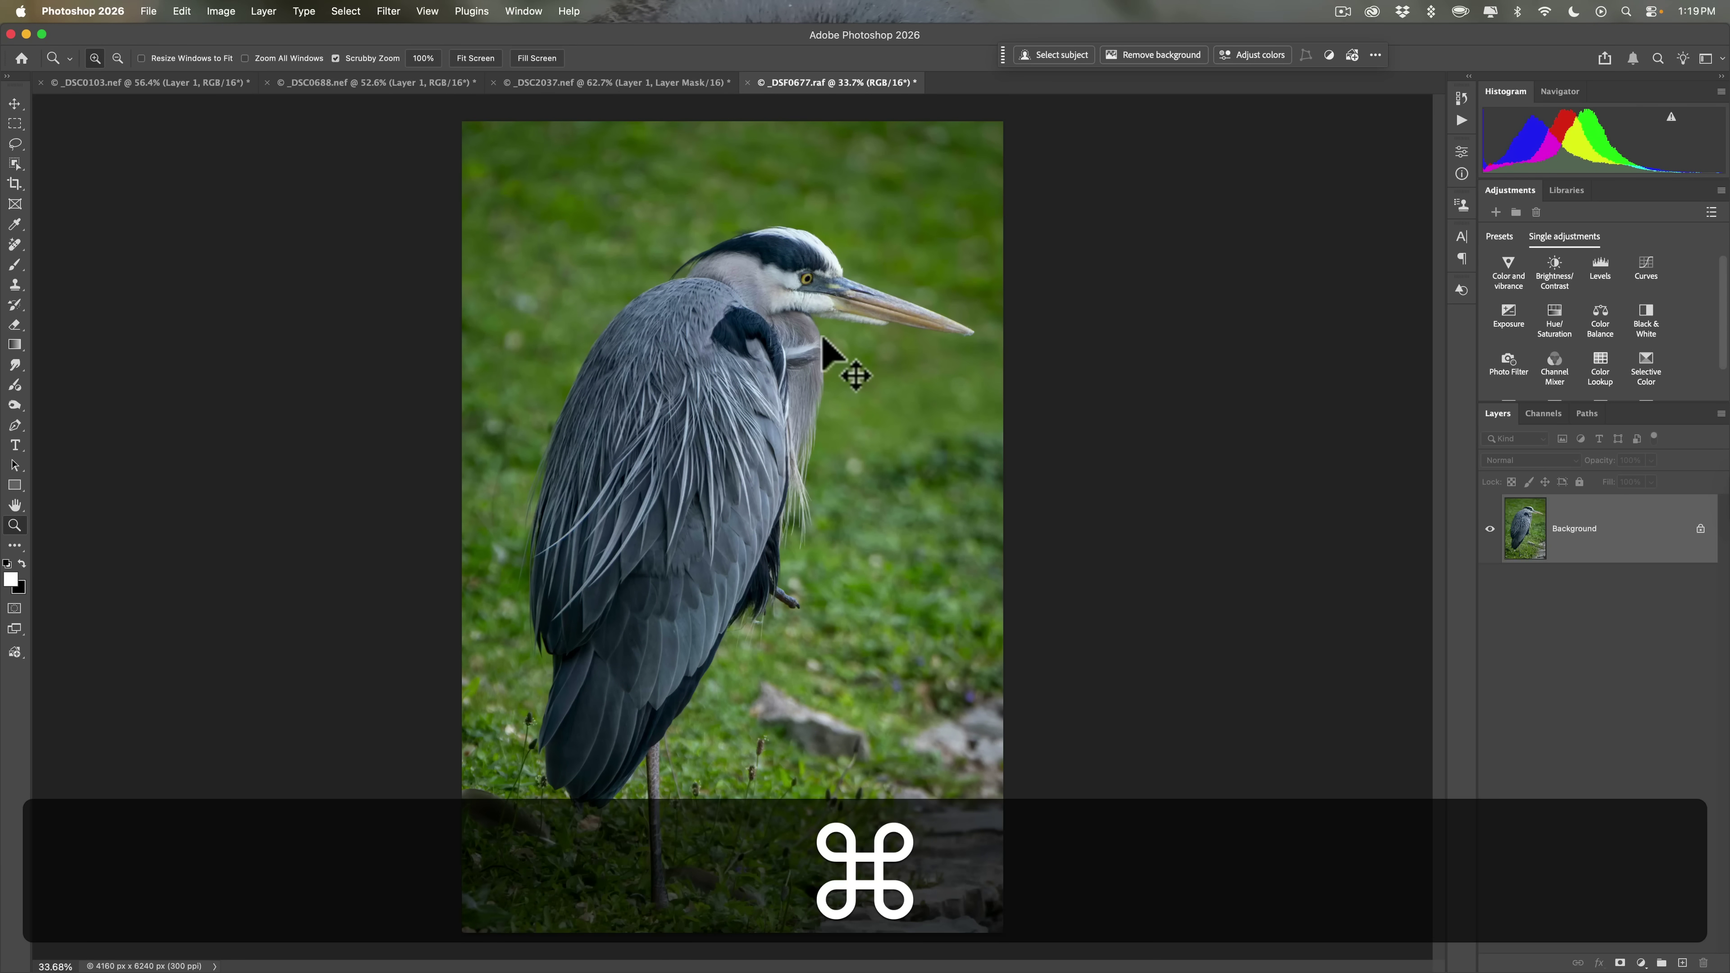
pyautogui.press('super+j')
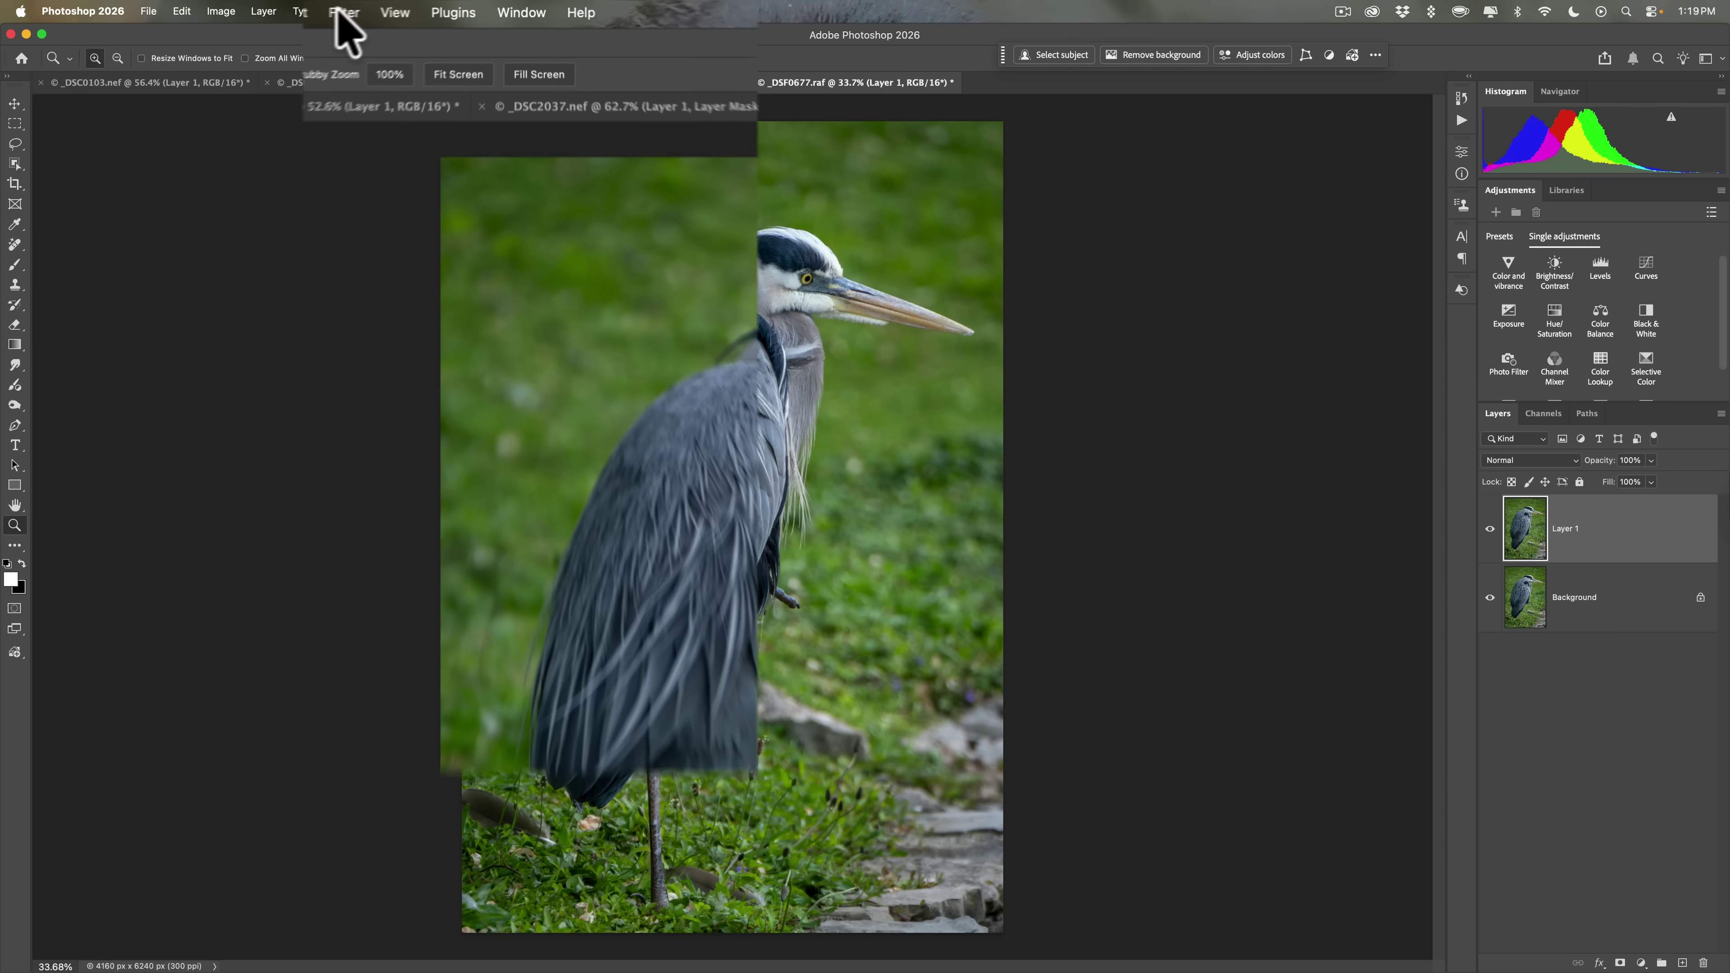
pyautogui.click(389, 11)
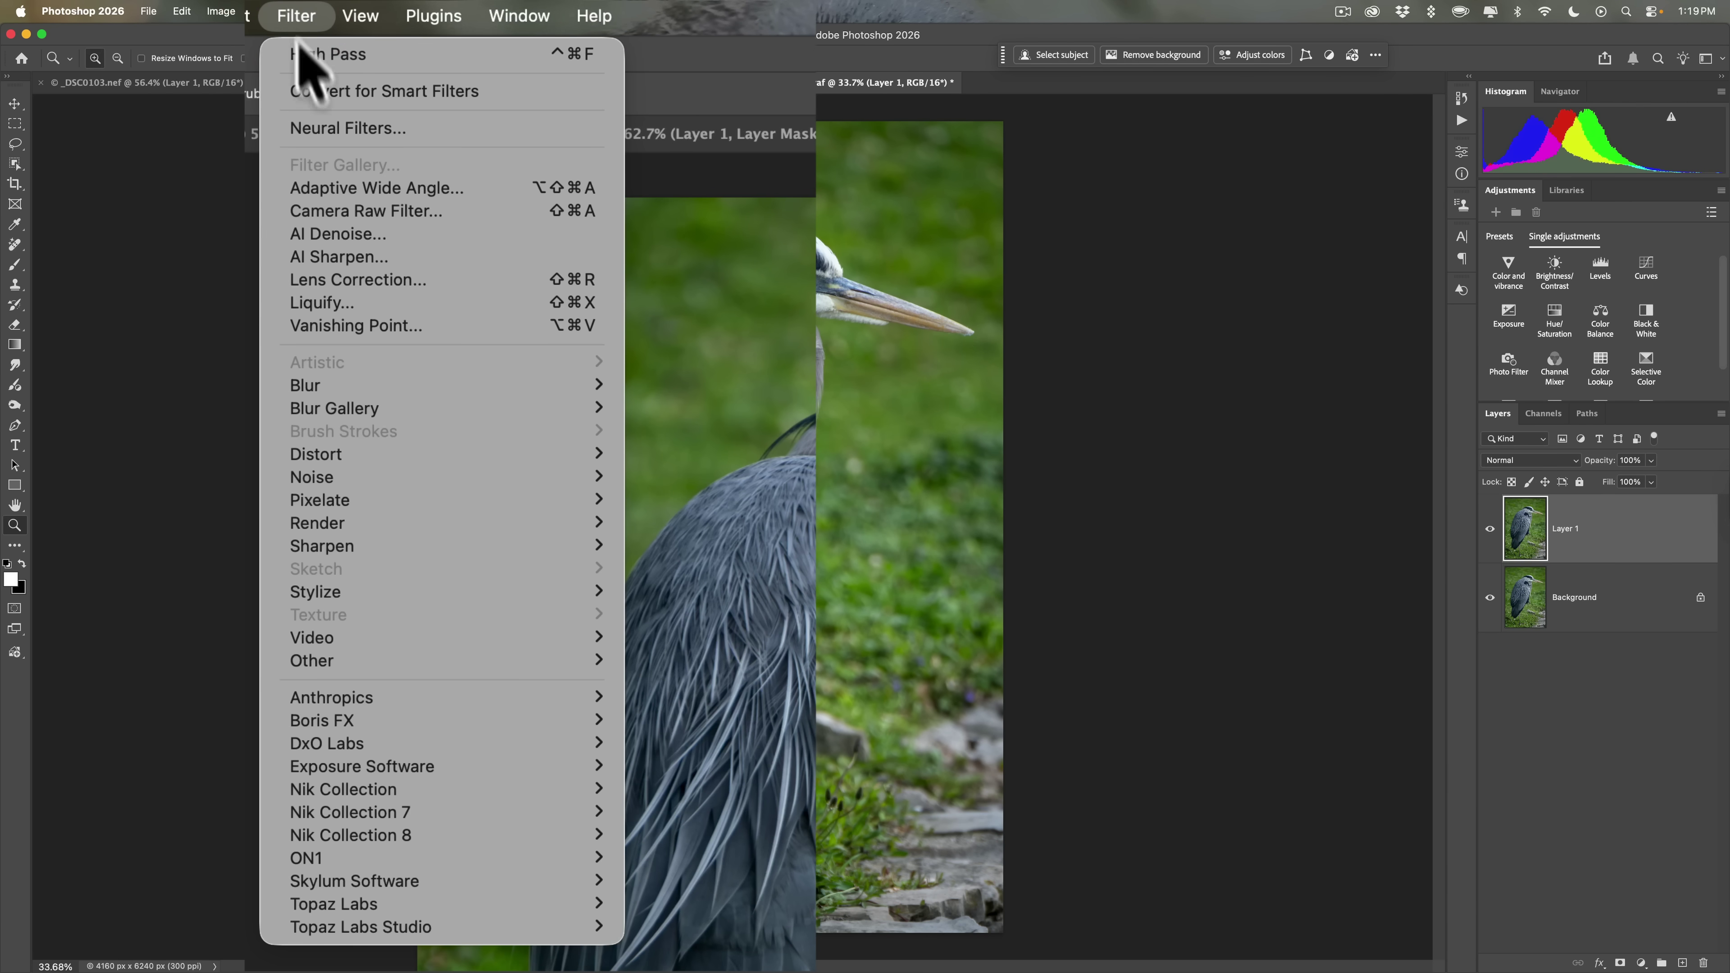
pyautogui.moveTo(356, 662)
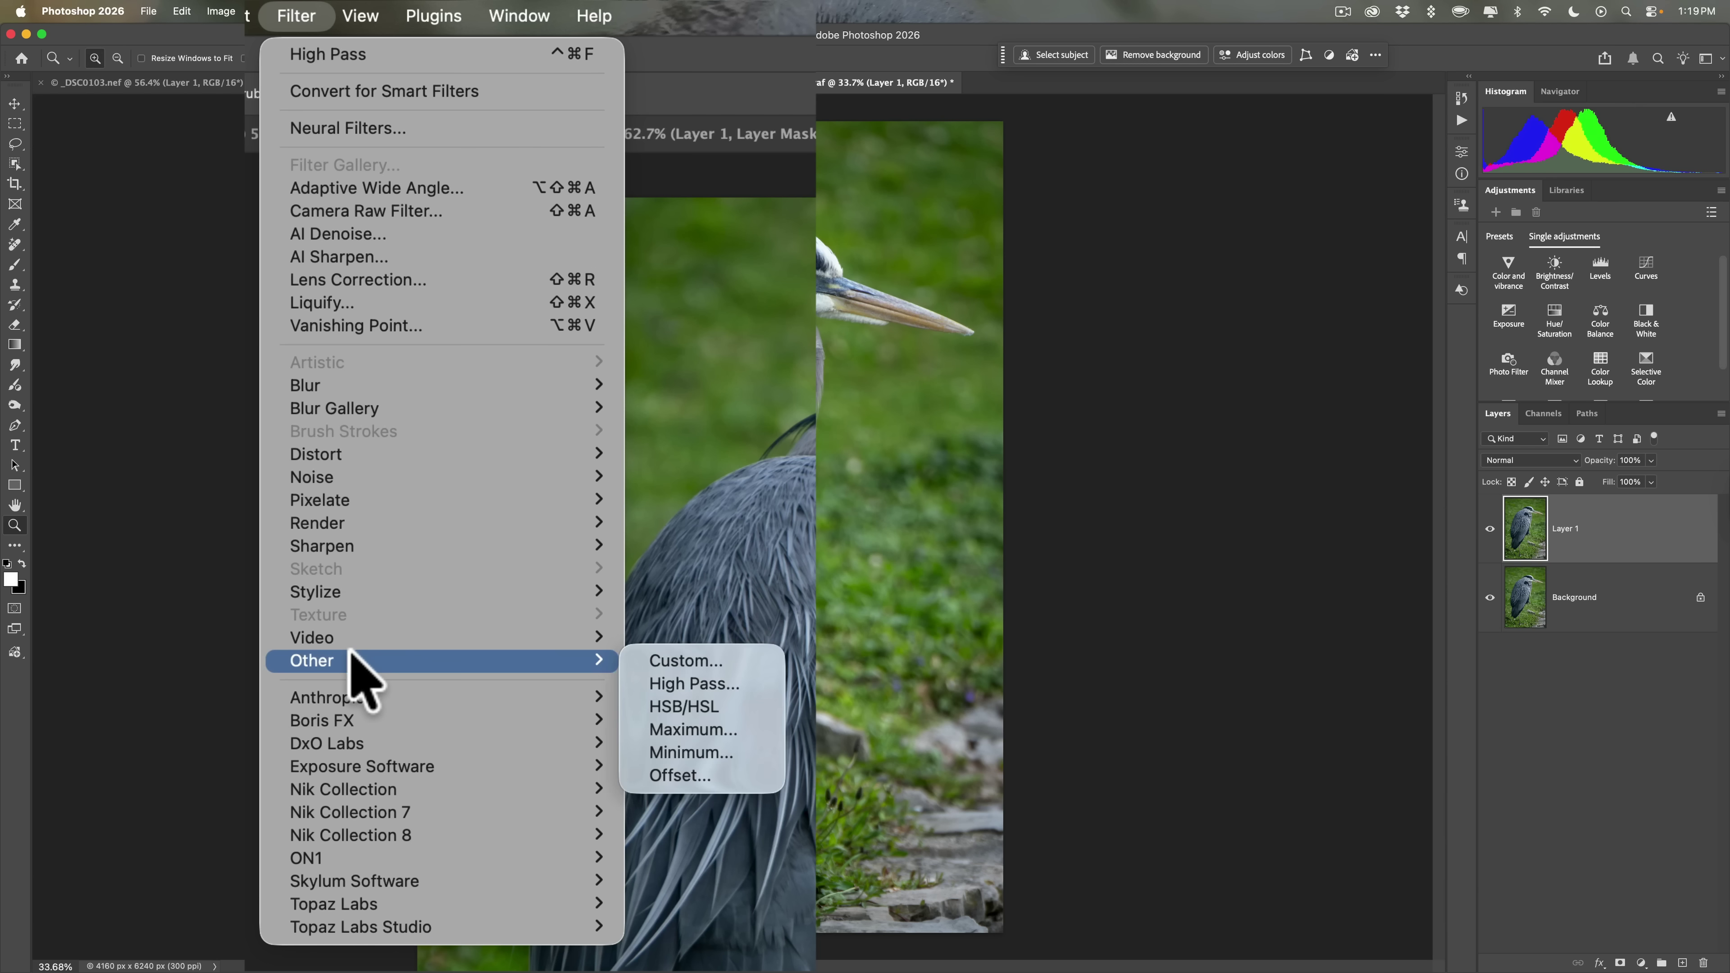
pyautogui.click(683, 682)
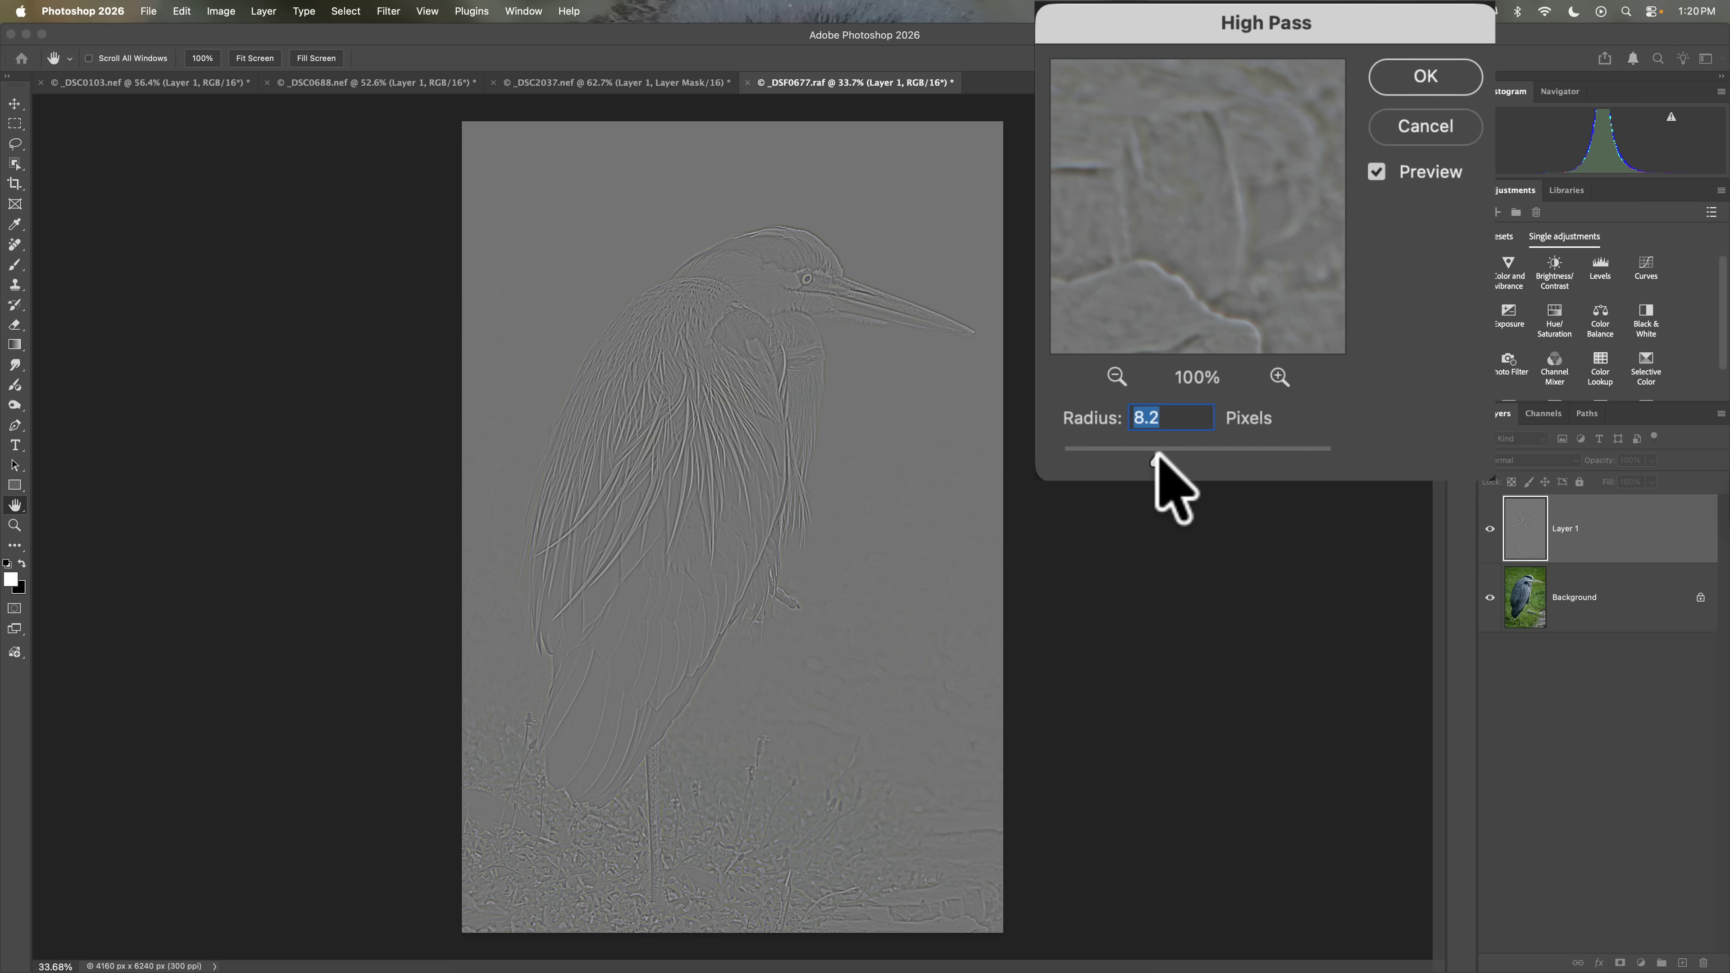
# - Set the High Pass radius to 5.6 pixels, centring the preview on the heron's eye
pyautogui.moveTo(1157, 461); pyautogui.dragTo(1327, 458)
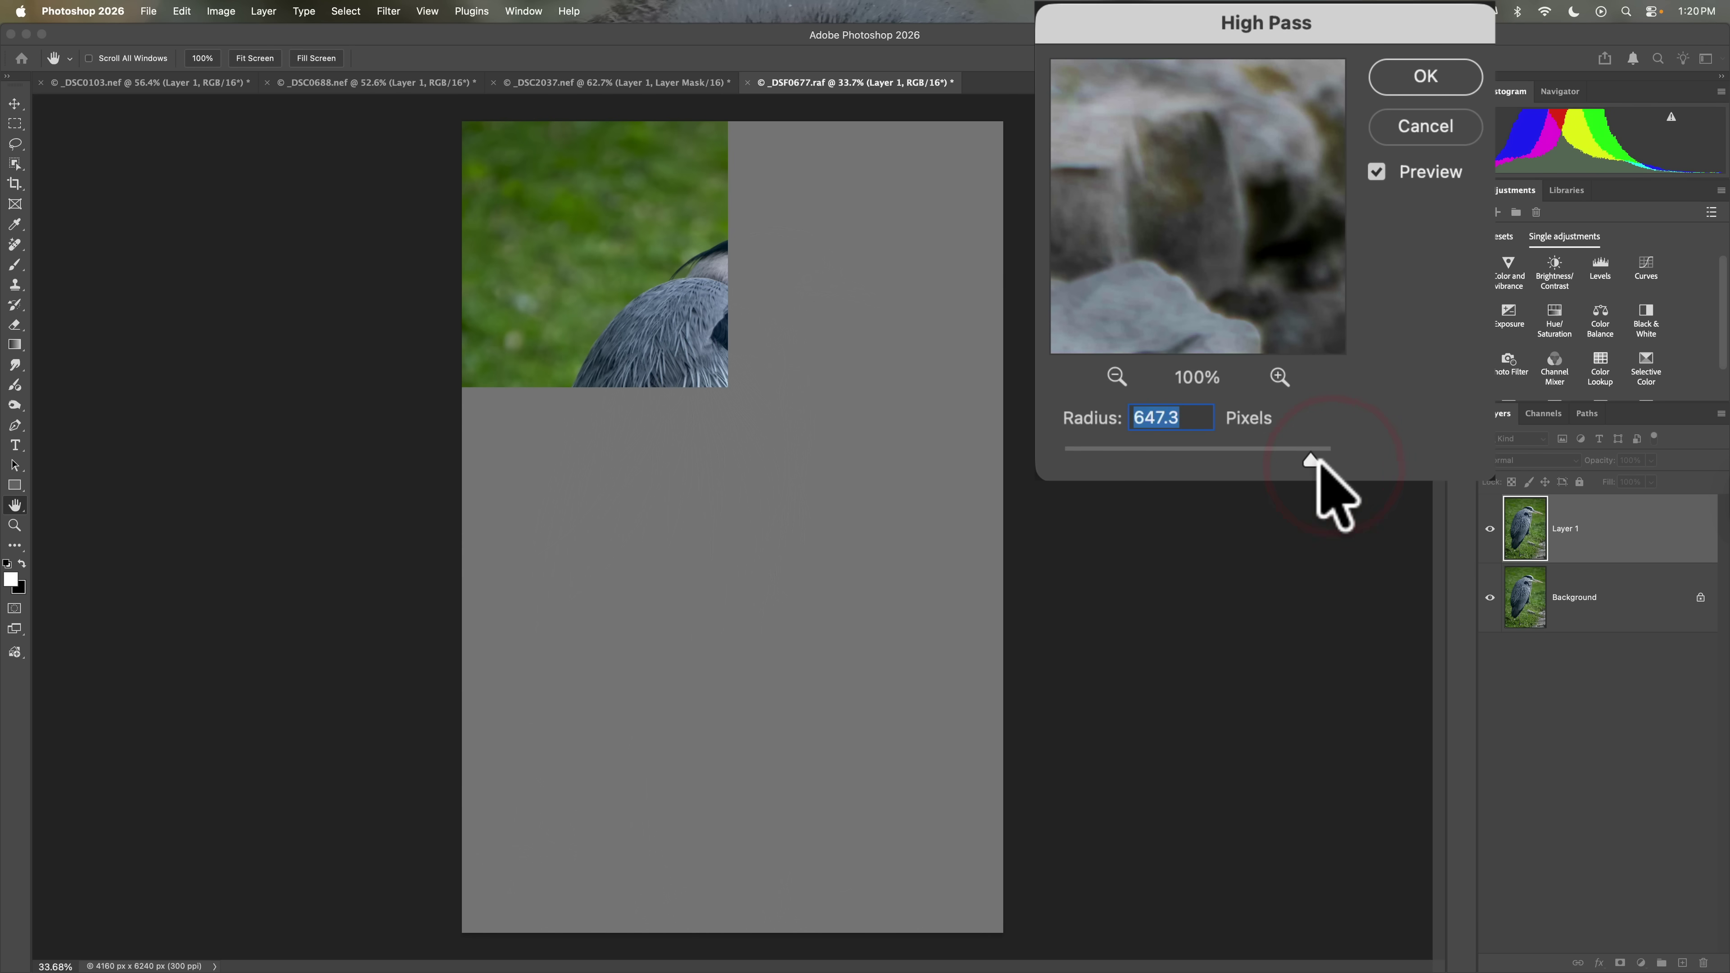
pyautogui.moveTo(1304, 454); pyautogui.dragTo(1332, 458)
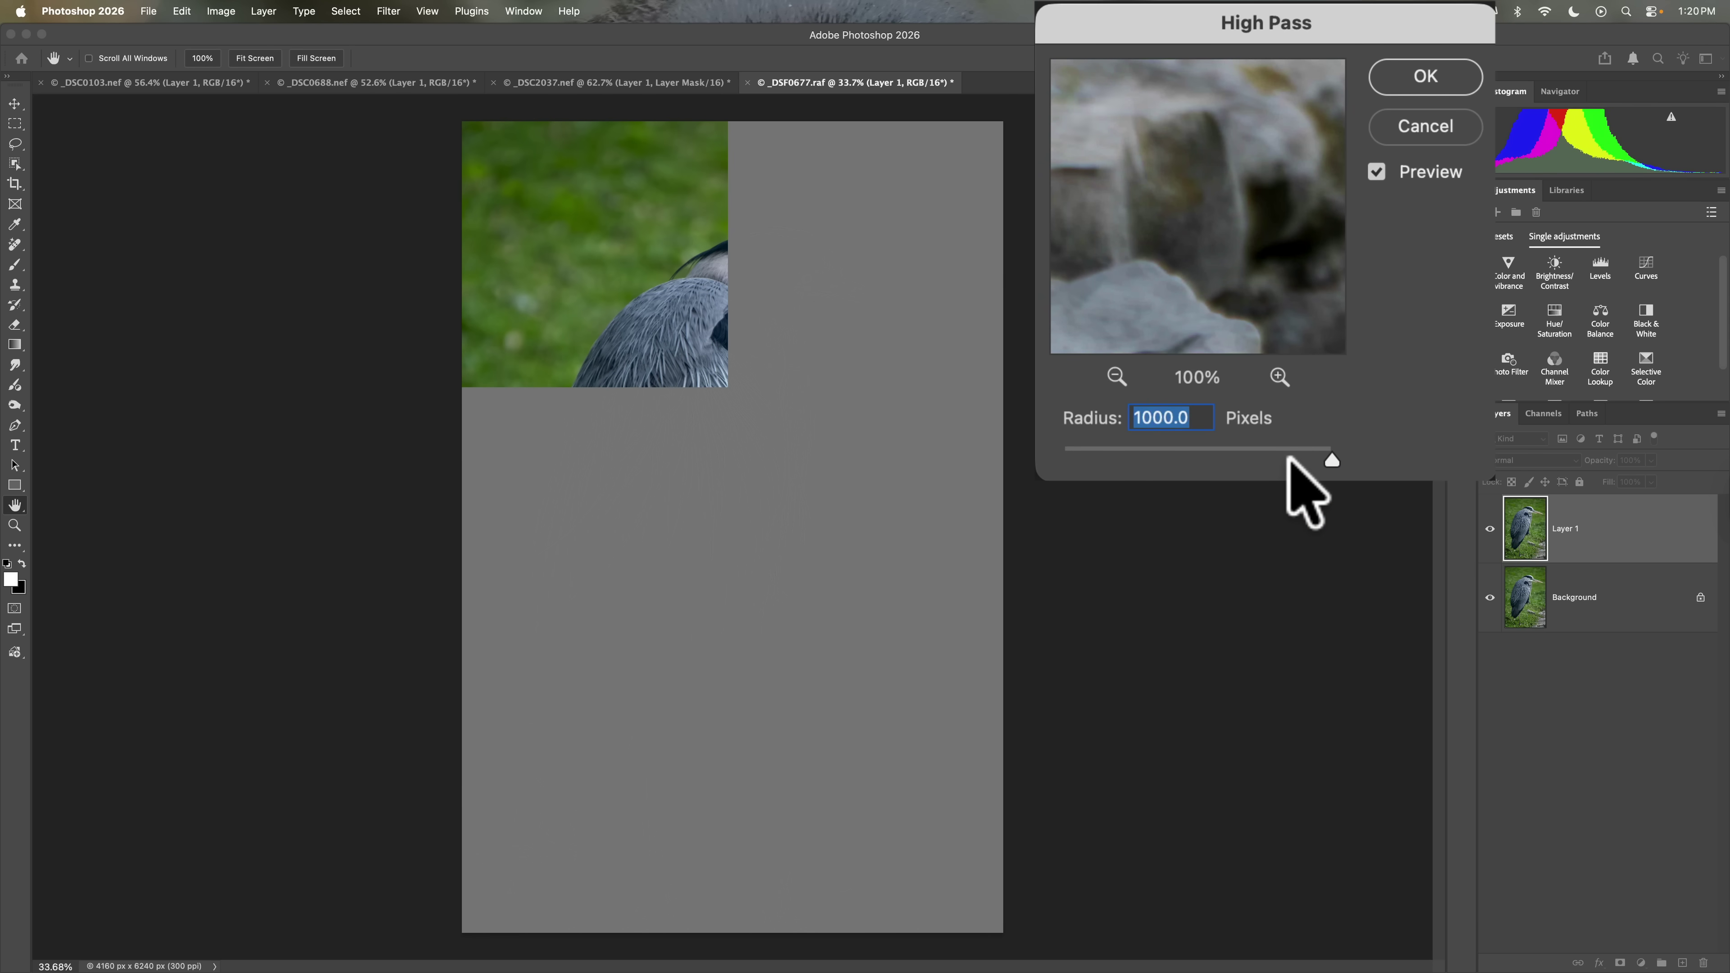
pyautogui.click(1150, 450)
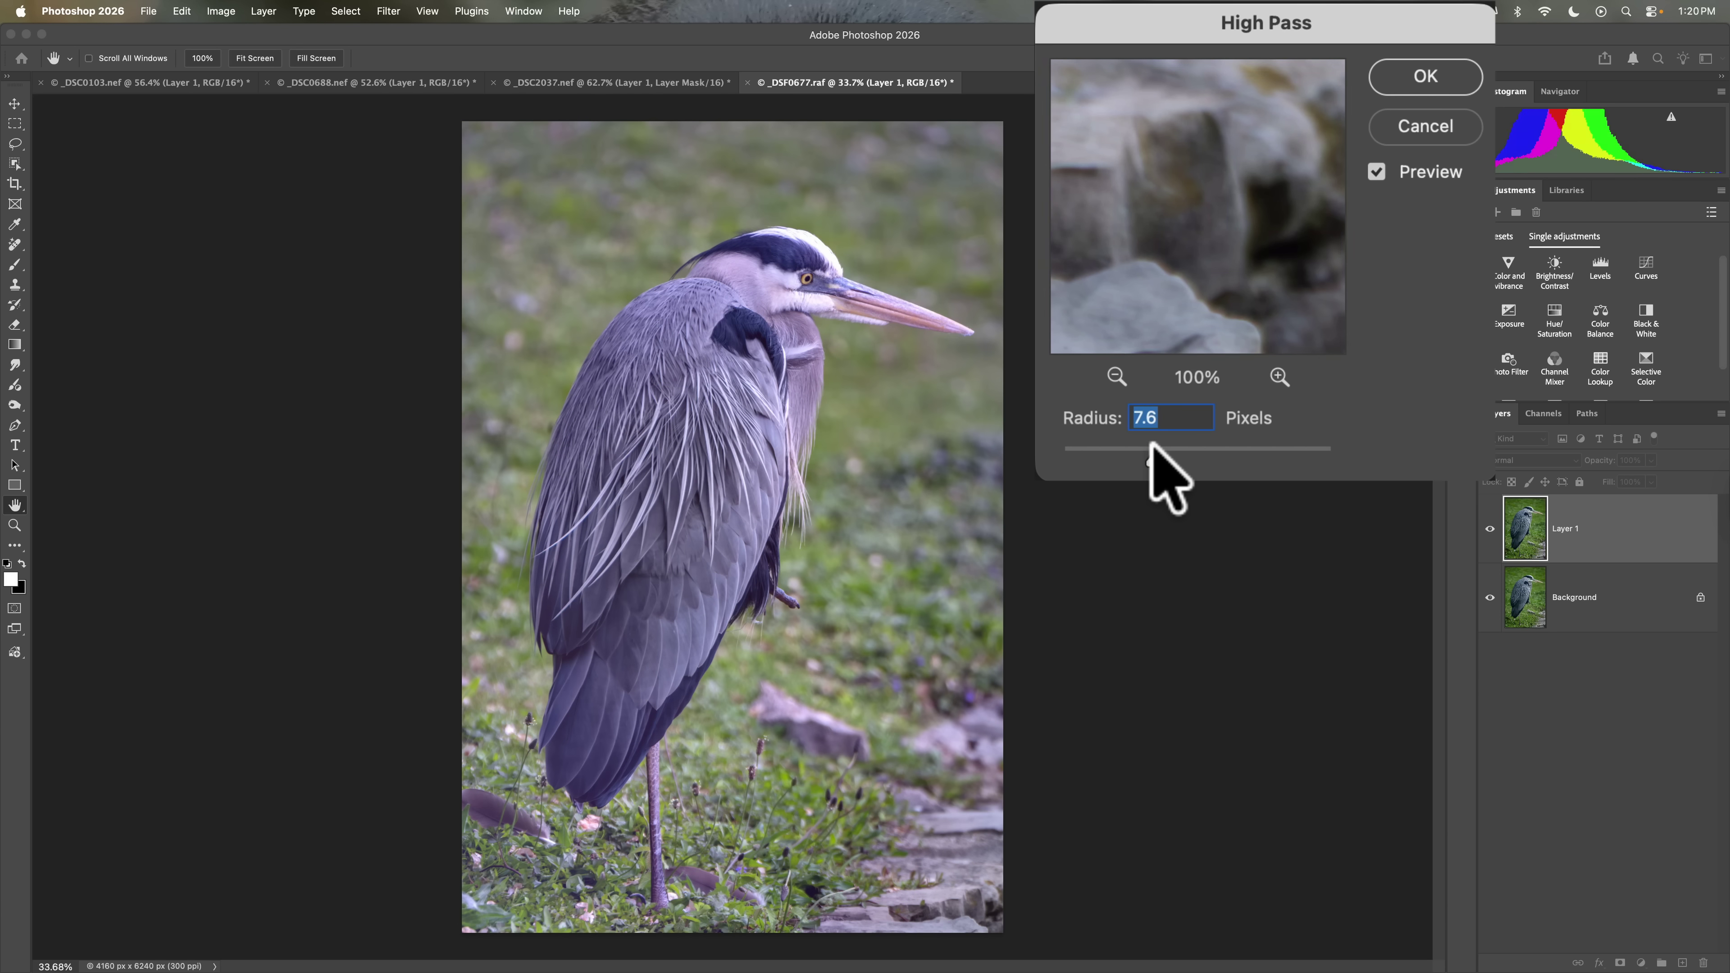
pyautogui.moveTo(1151, 446); pyautogui.dragTo(1135, 453)
pyautogui.click(1136, 451)
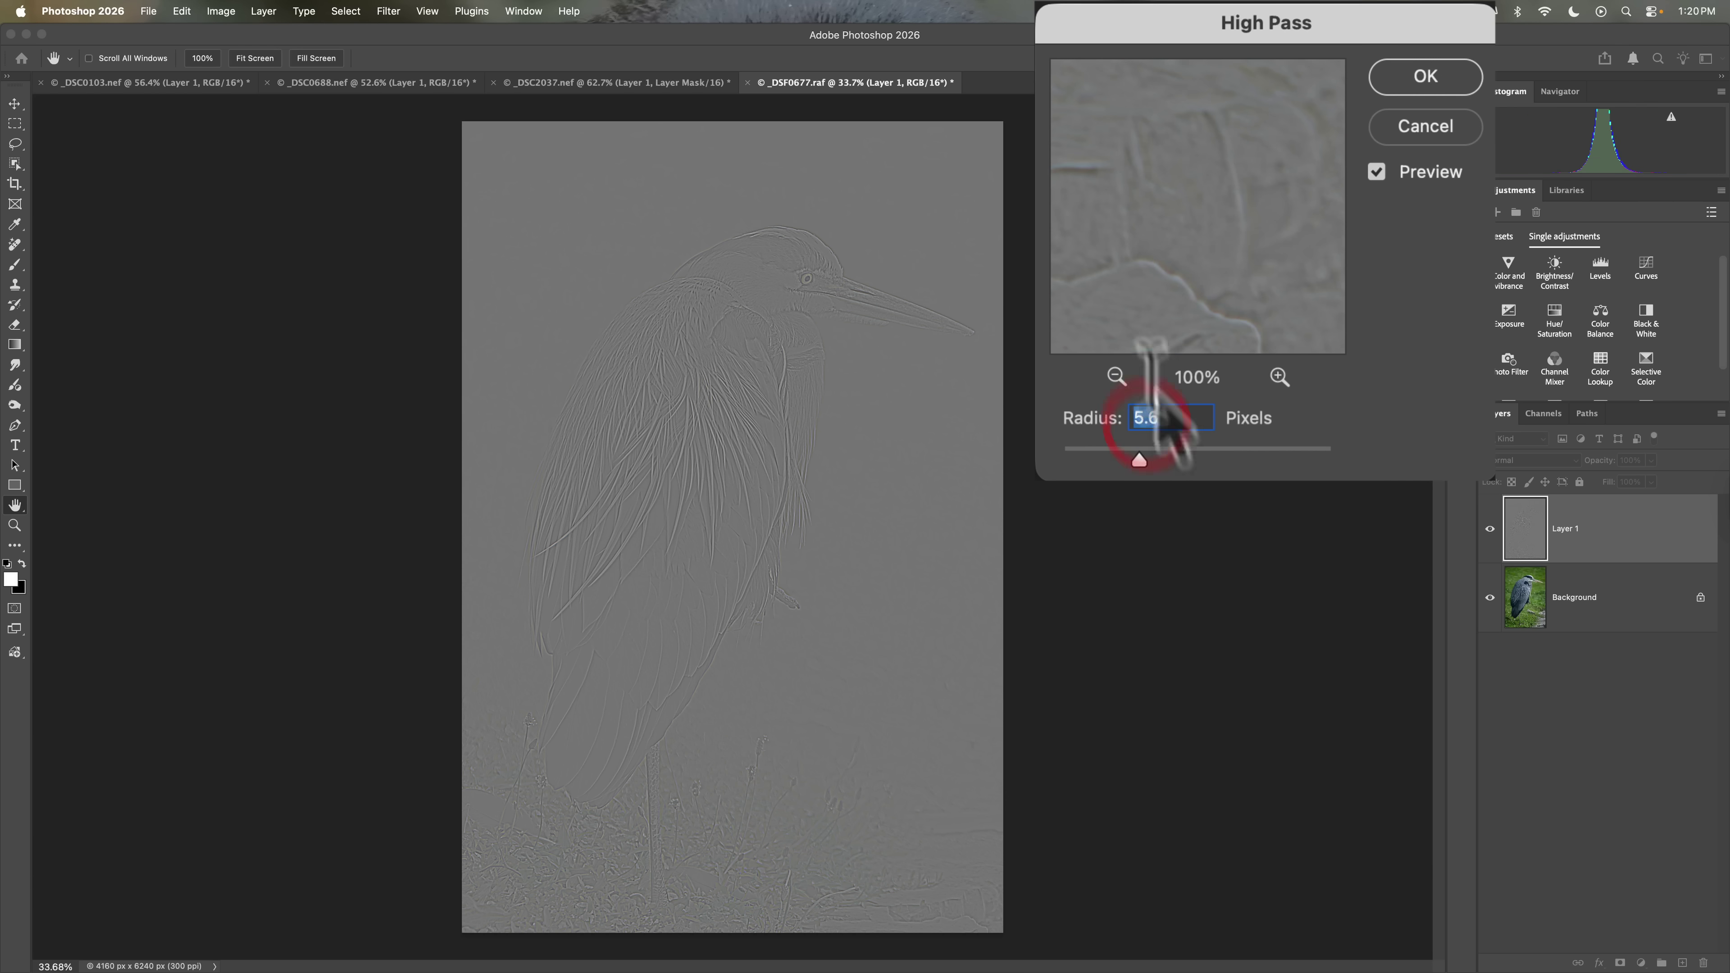
pyautogui.moveTo(1161, 228)
pyautogui.mouseDown()
pyautogui.moveTo(1204, 302)
pyautogui.moveTo(1170, 231)
pyautogui.mouseUp()
pyautogui.moveTo(1139, 128); pyautogui.dragTo(1238, 259)
pyautogui.moveTo(1178, 185); pyautogui.dragTo(1239, 276)
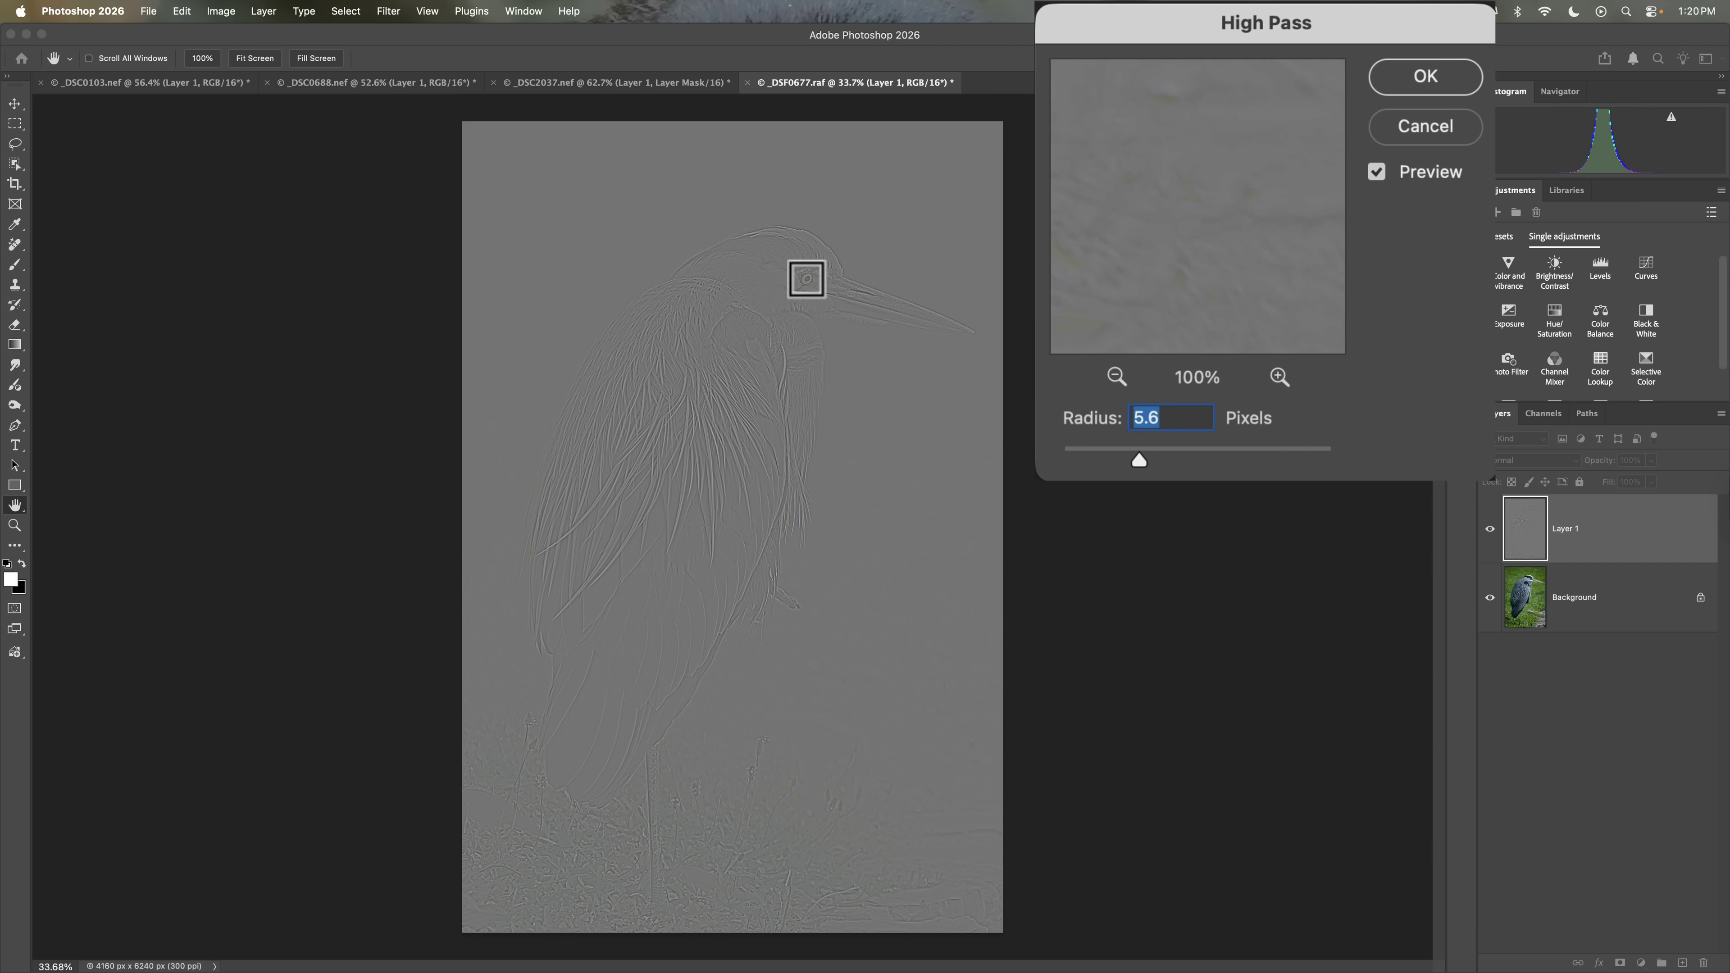
pyautogui.click(804, 278)
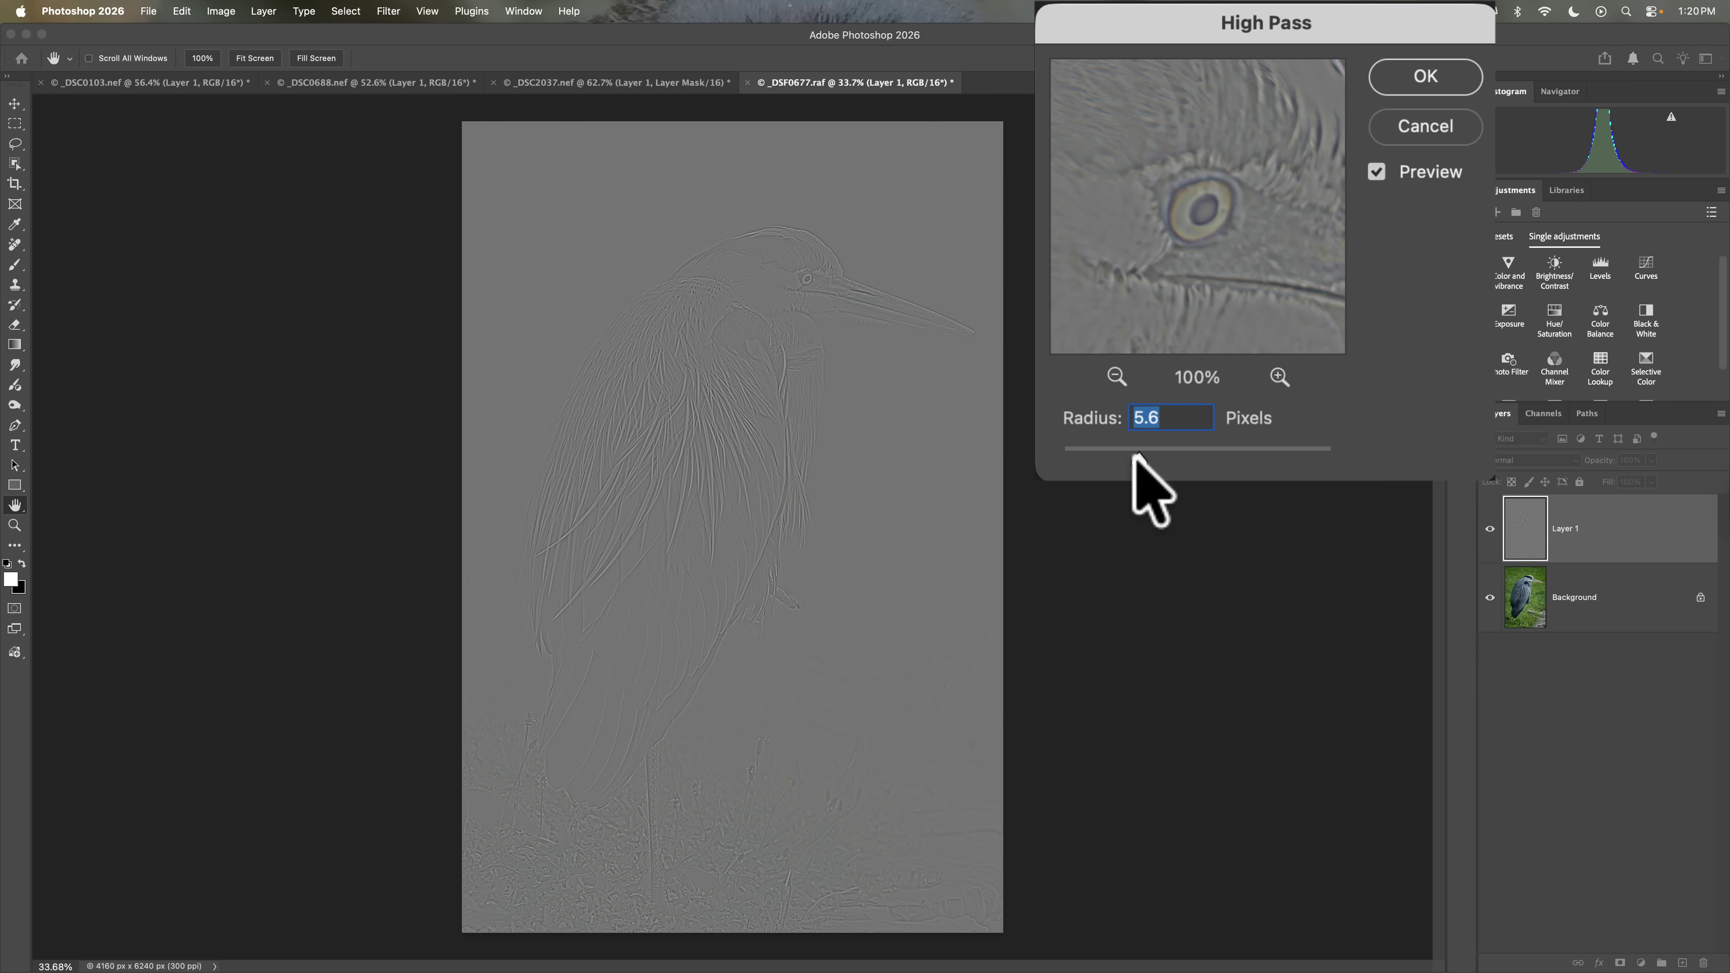
pyautogui.moveTo(1139, 459); pyautogui.dragTo(1139, 459)
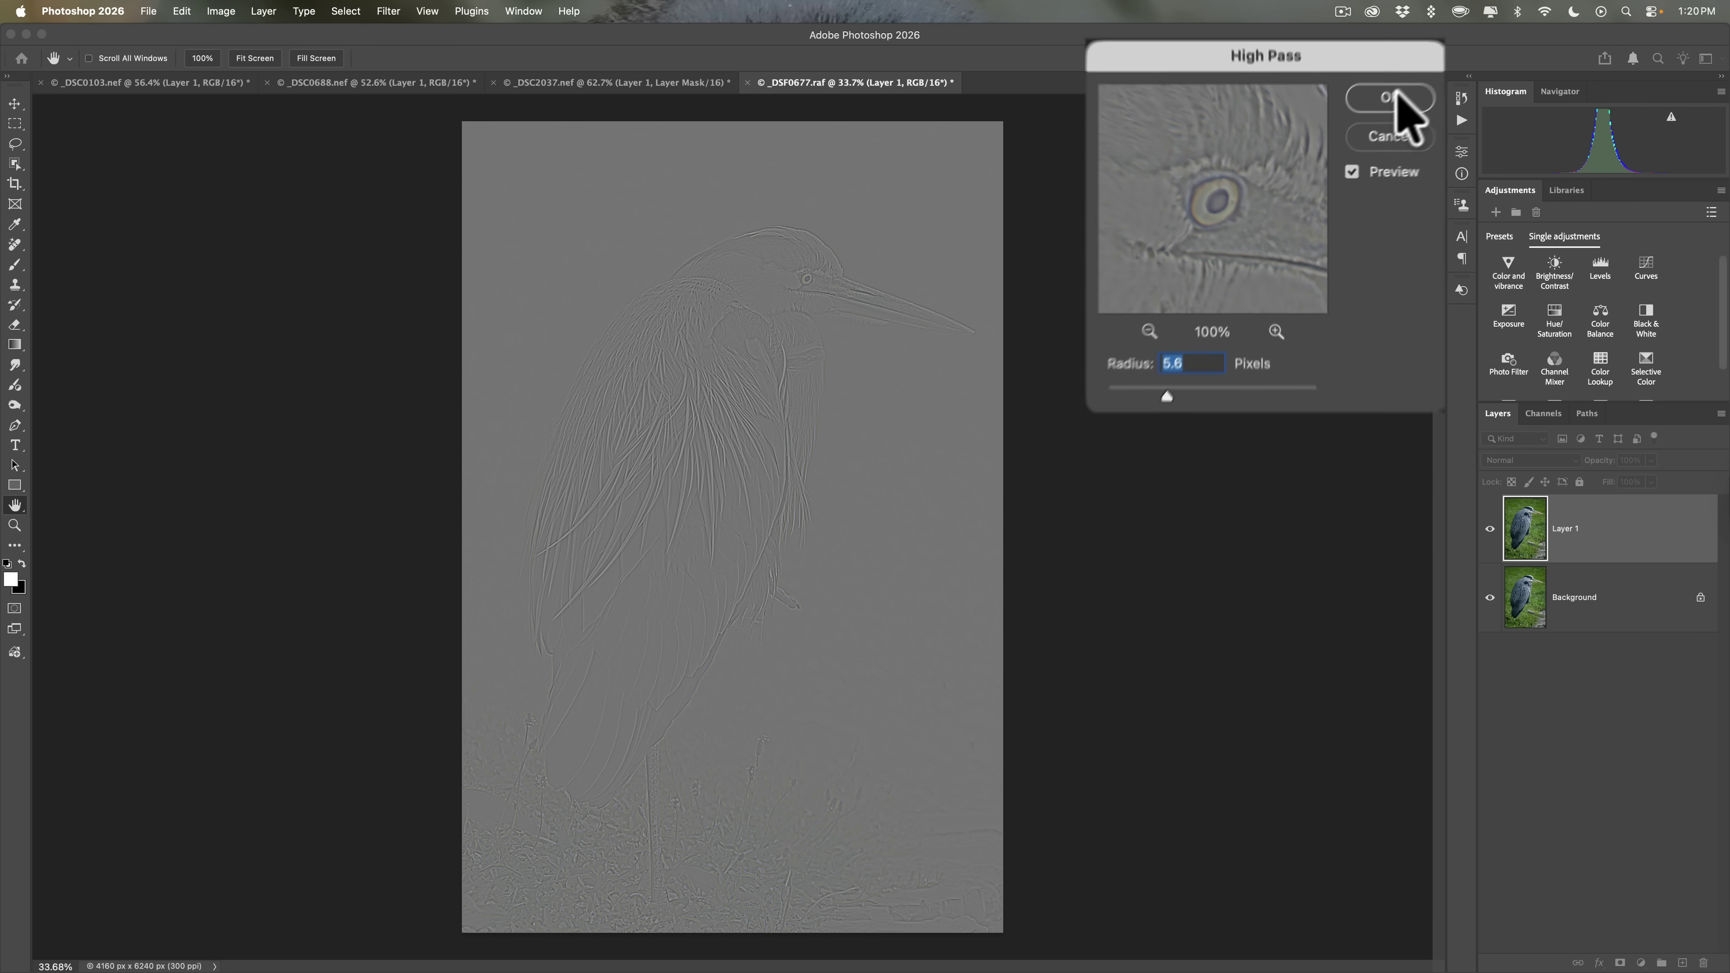
pyautogui.click(1356, 134)
pyautogui.press('z')
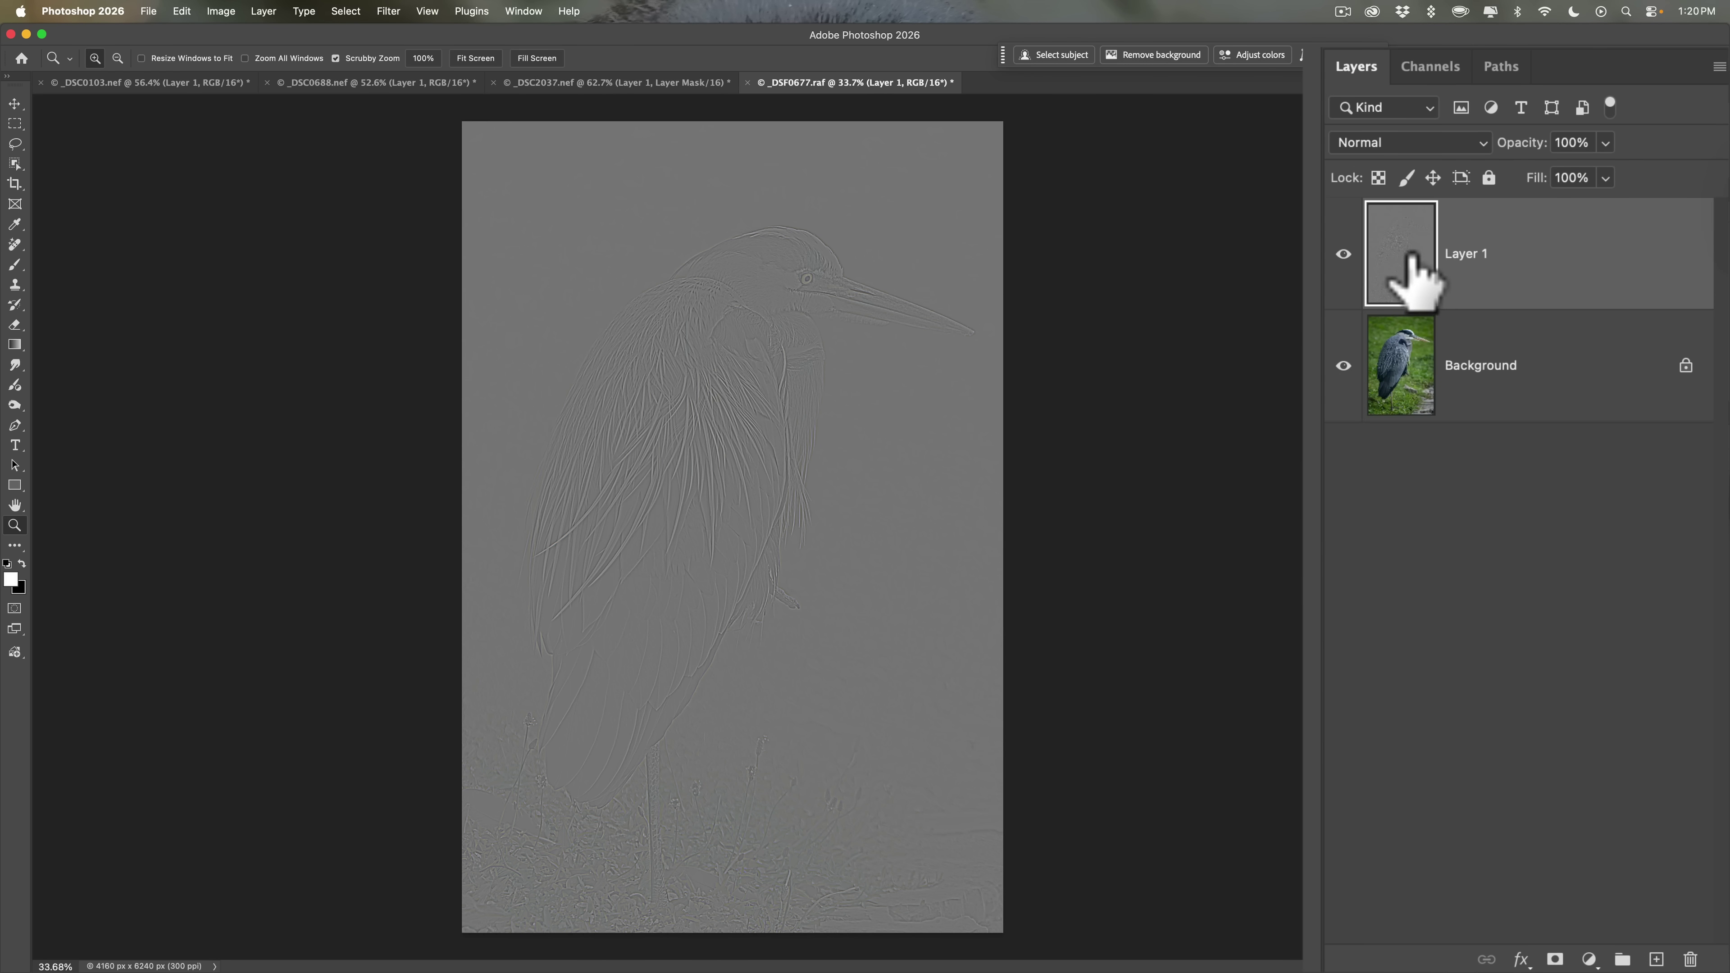
pyautogui.click(1434, 142)
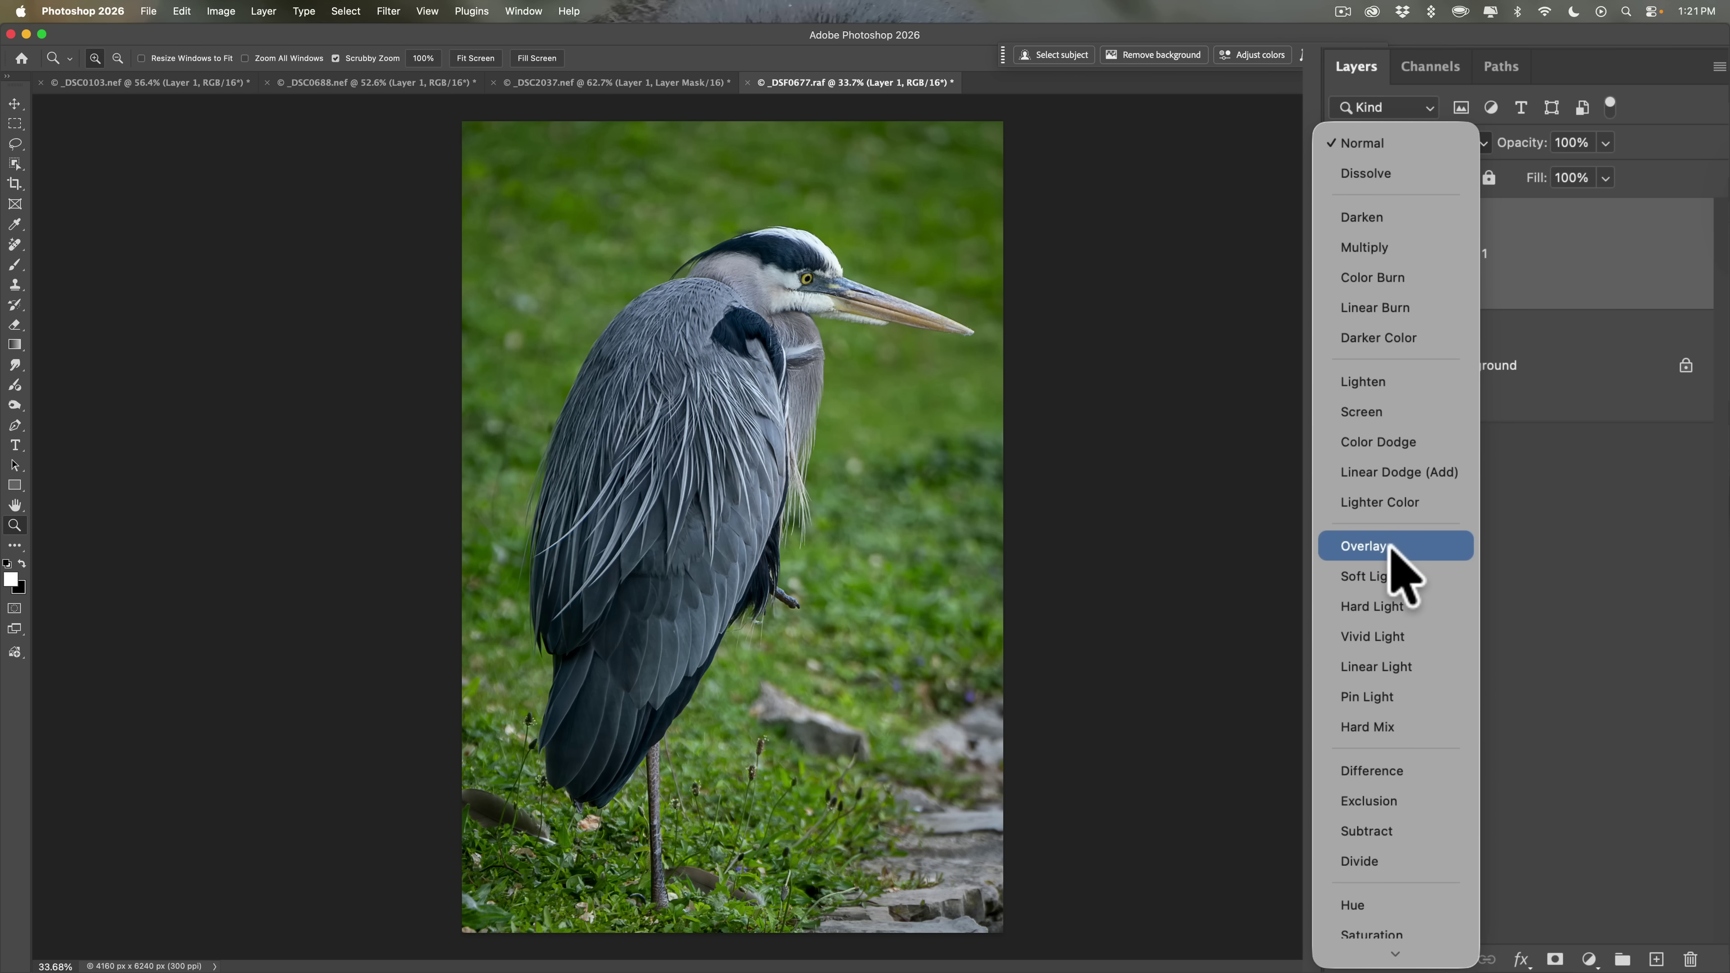
pyautogui.click(1393, 546)
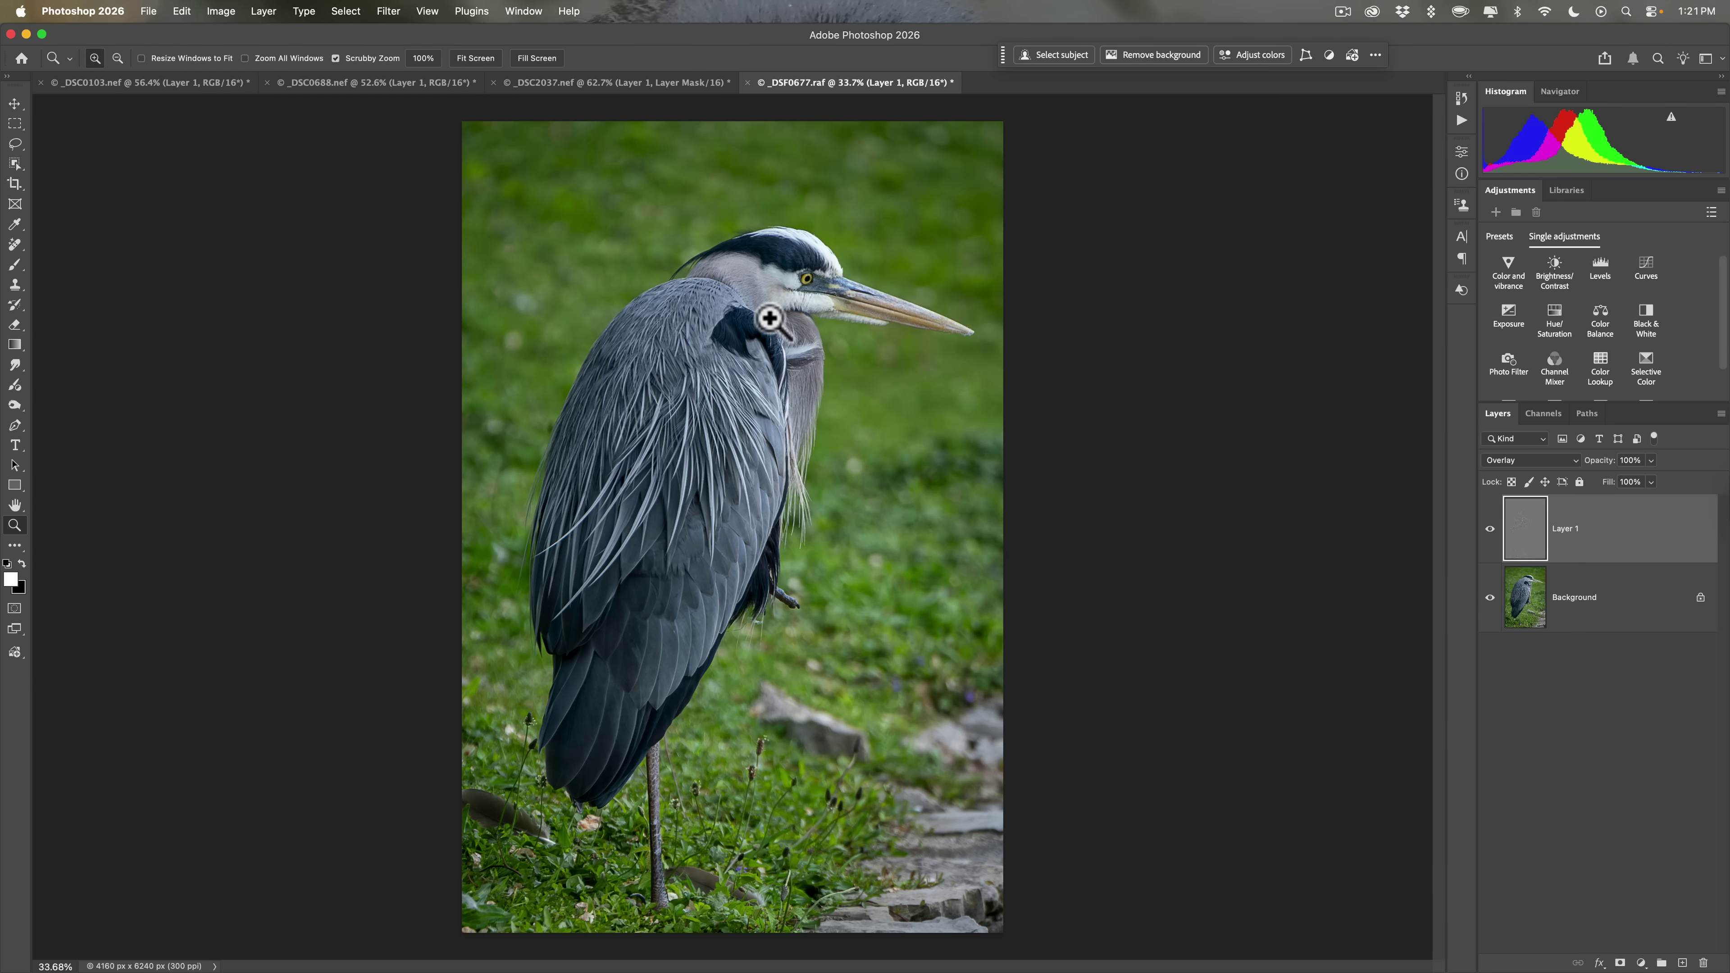
pyautogui.moveTo(770, 318); pyautogui.dragTo(842, 413)
pyautogui.press('space')
pyautogui.moveTo(887, 297); pyautogui.dragTo(878, 493)
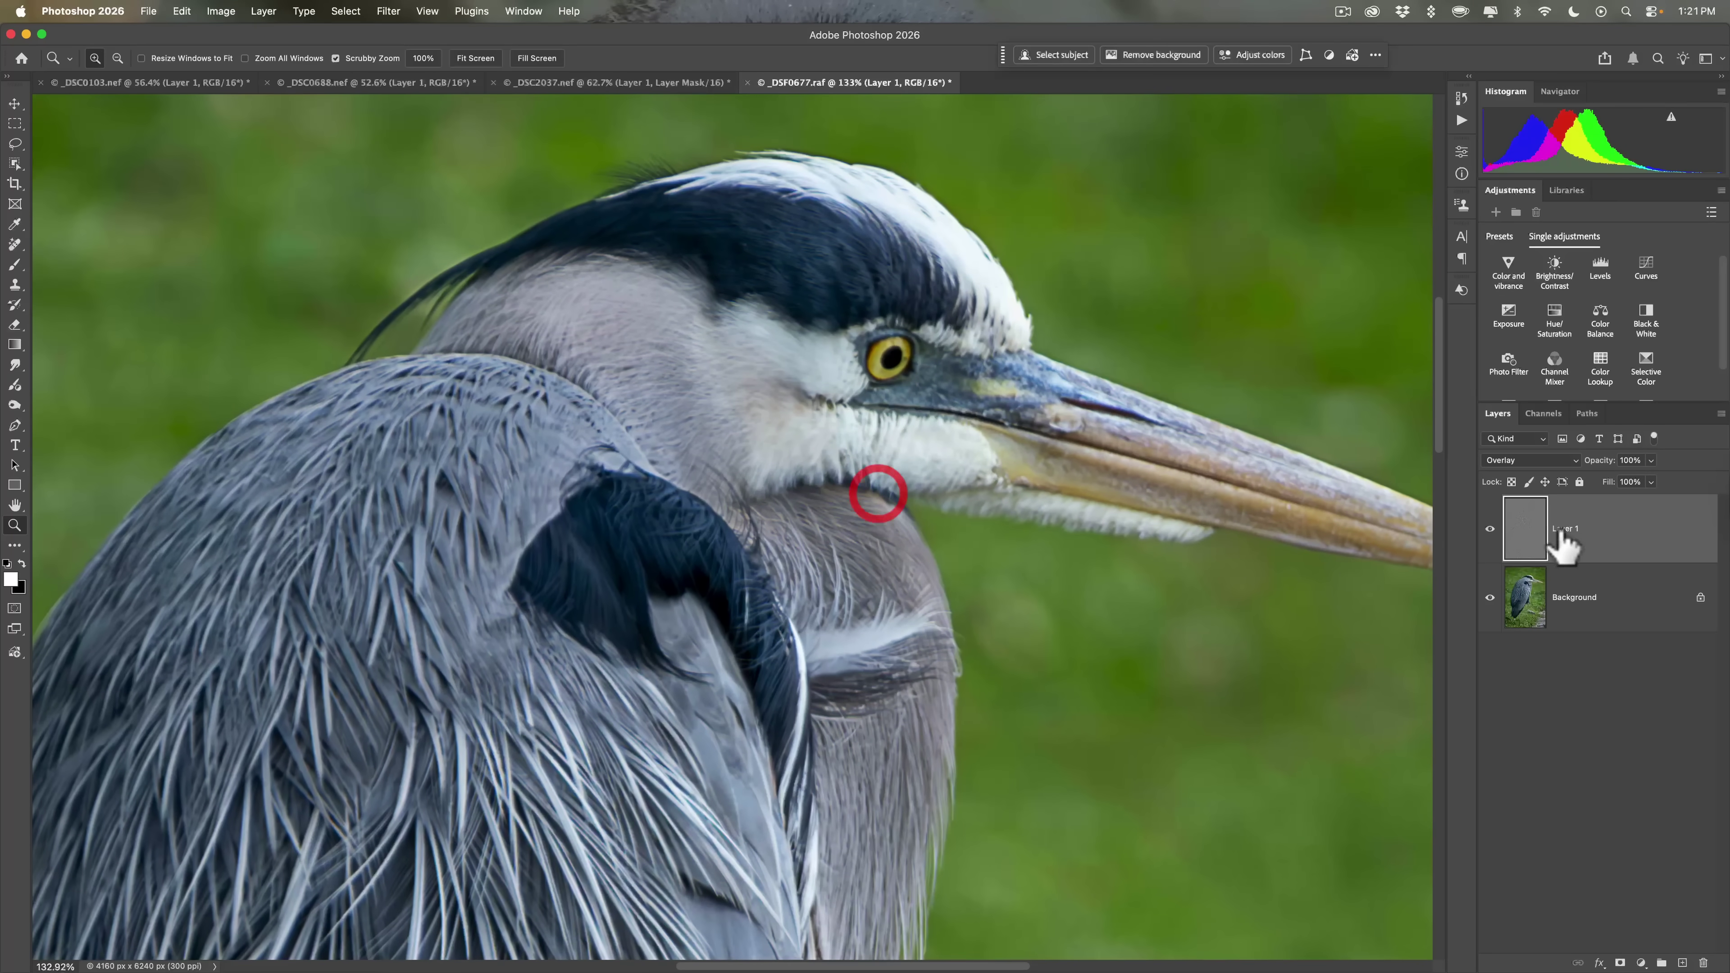
pyautogui.click(1490, 529)
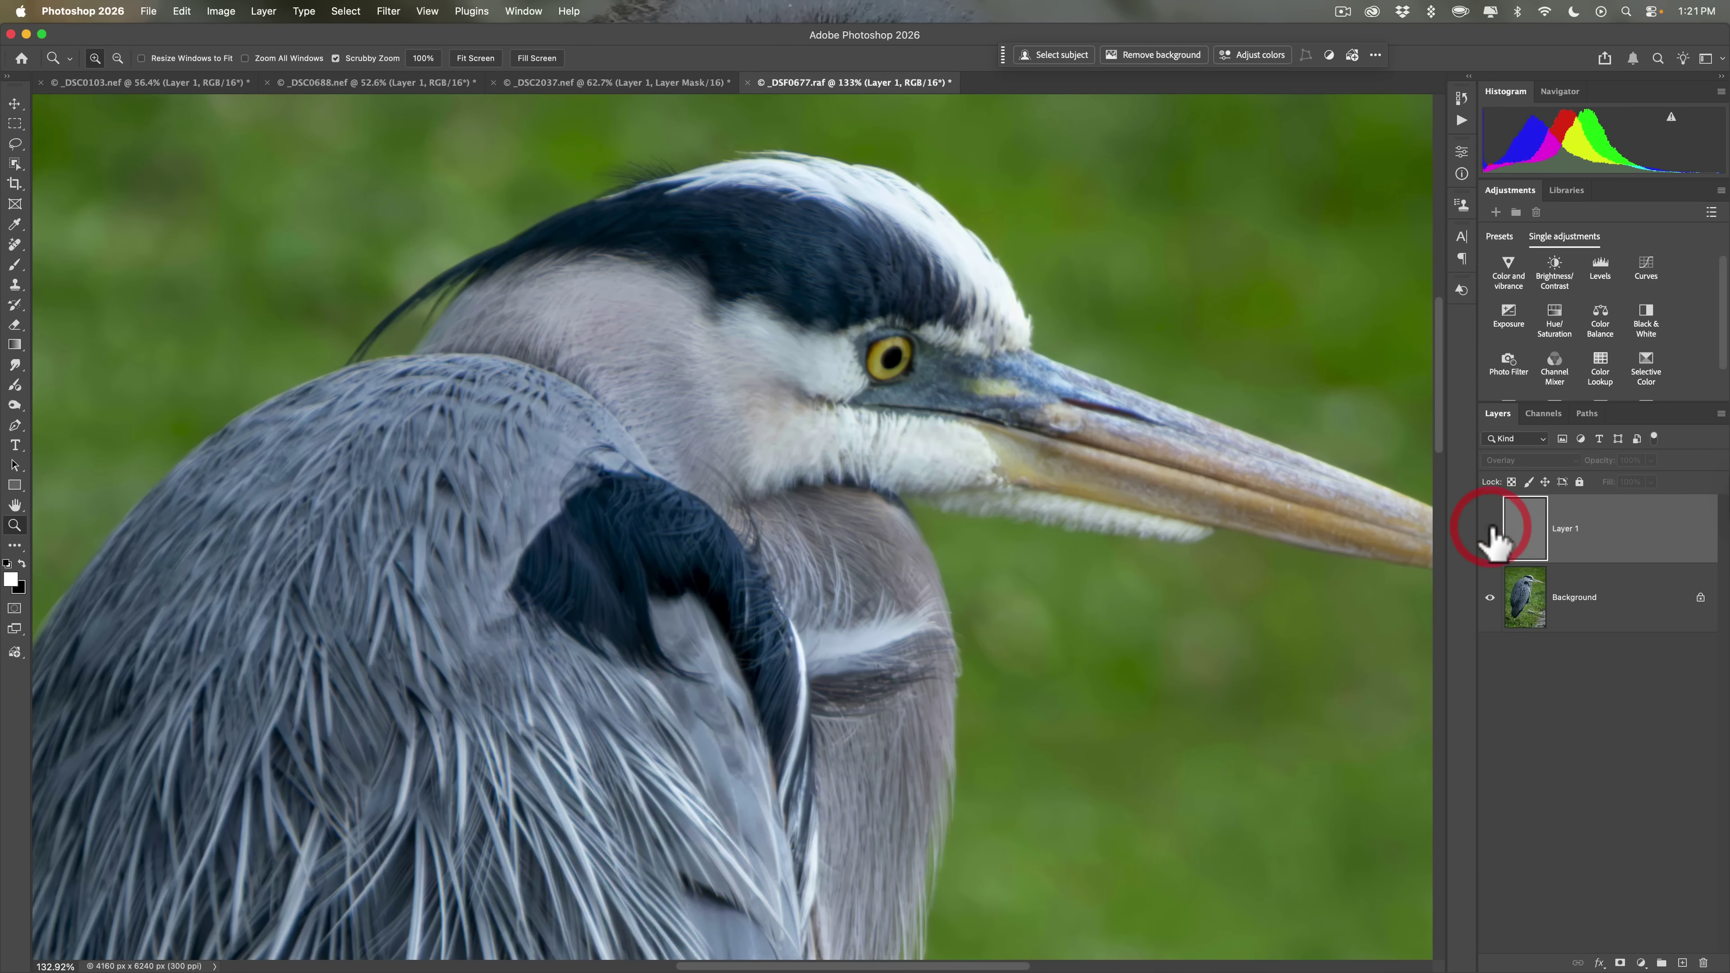
pyautogui.click(1490, 529)
pyautogui.click(1489, 530)
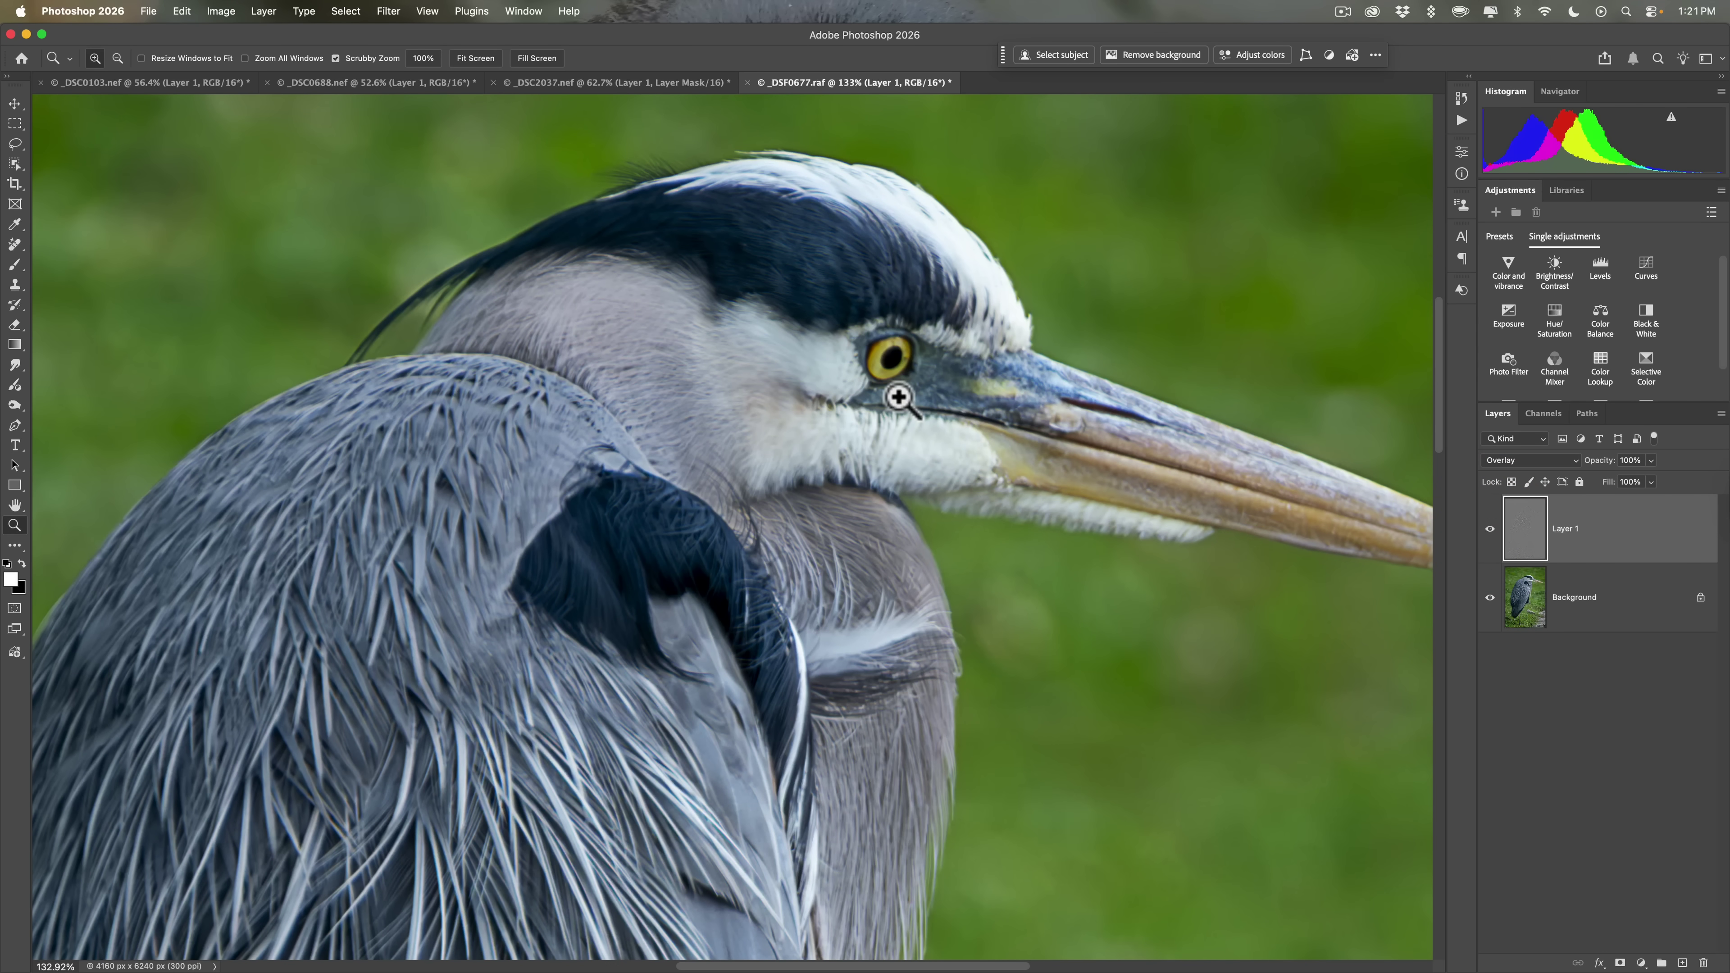
pyautogui.moveTo(881, 390); pyautogui.dragTo(811, 395)
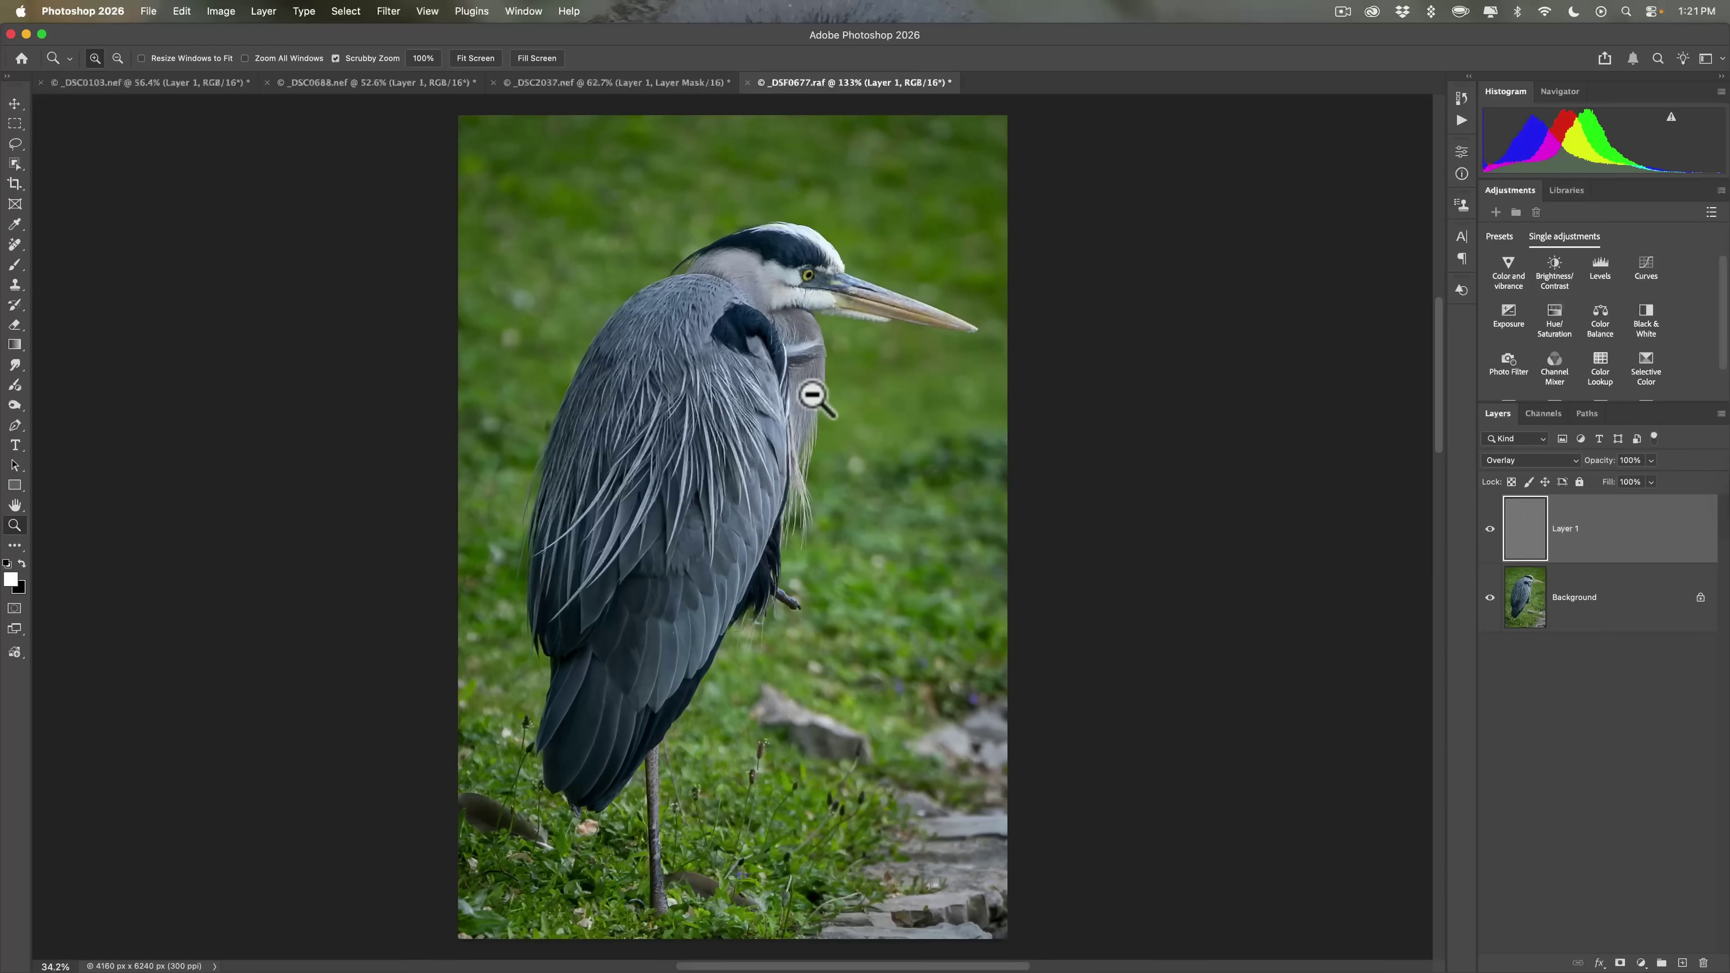
pyautogui.click(810, 395)
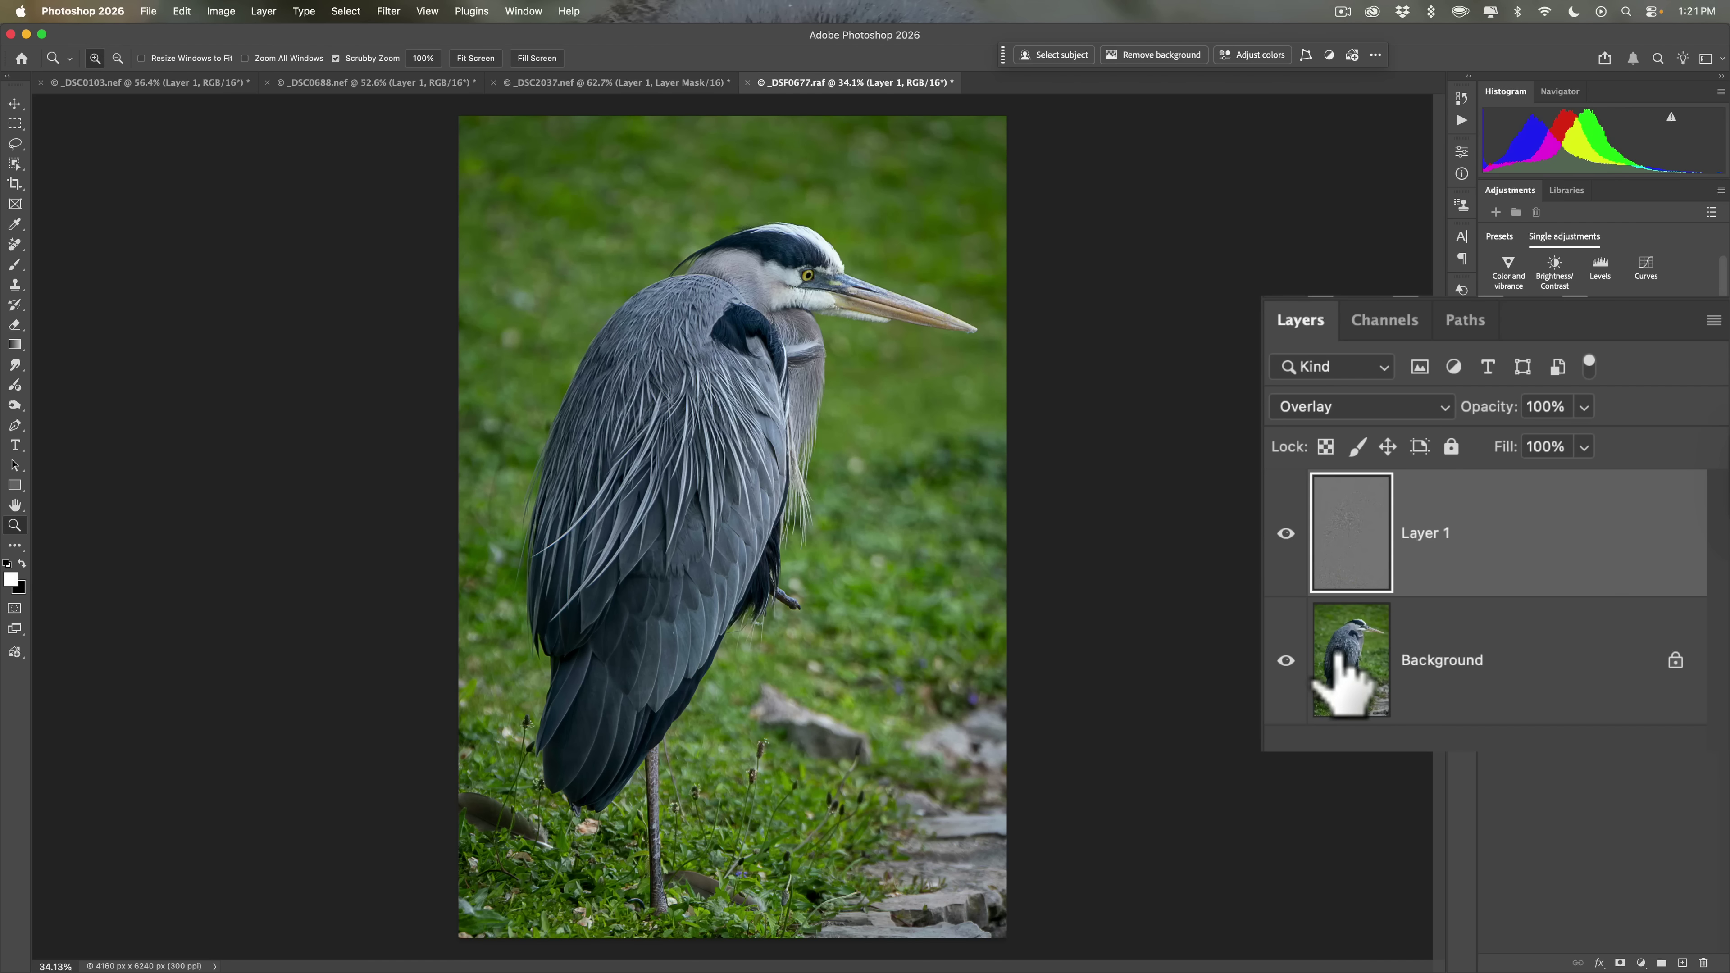
# - Select the heron from the Background layer with Select > Subject, then make Layer 1 active
pyautogui.click(1355, 662)
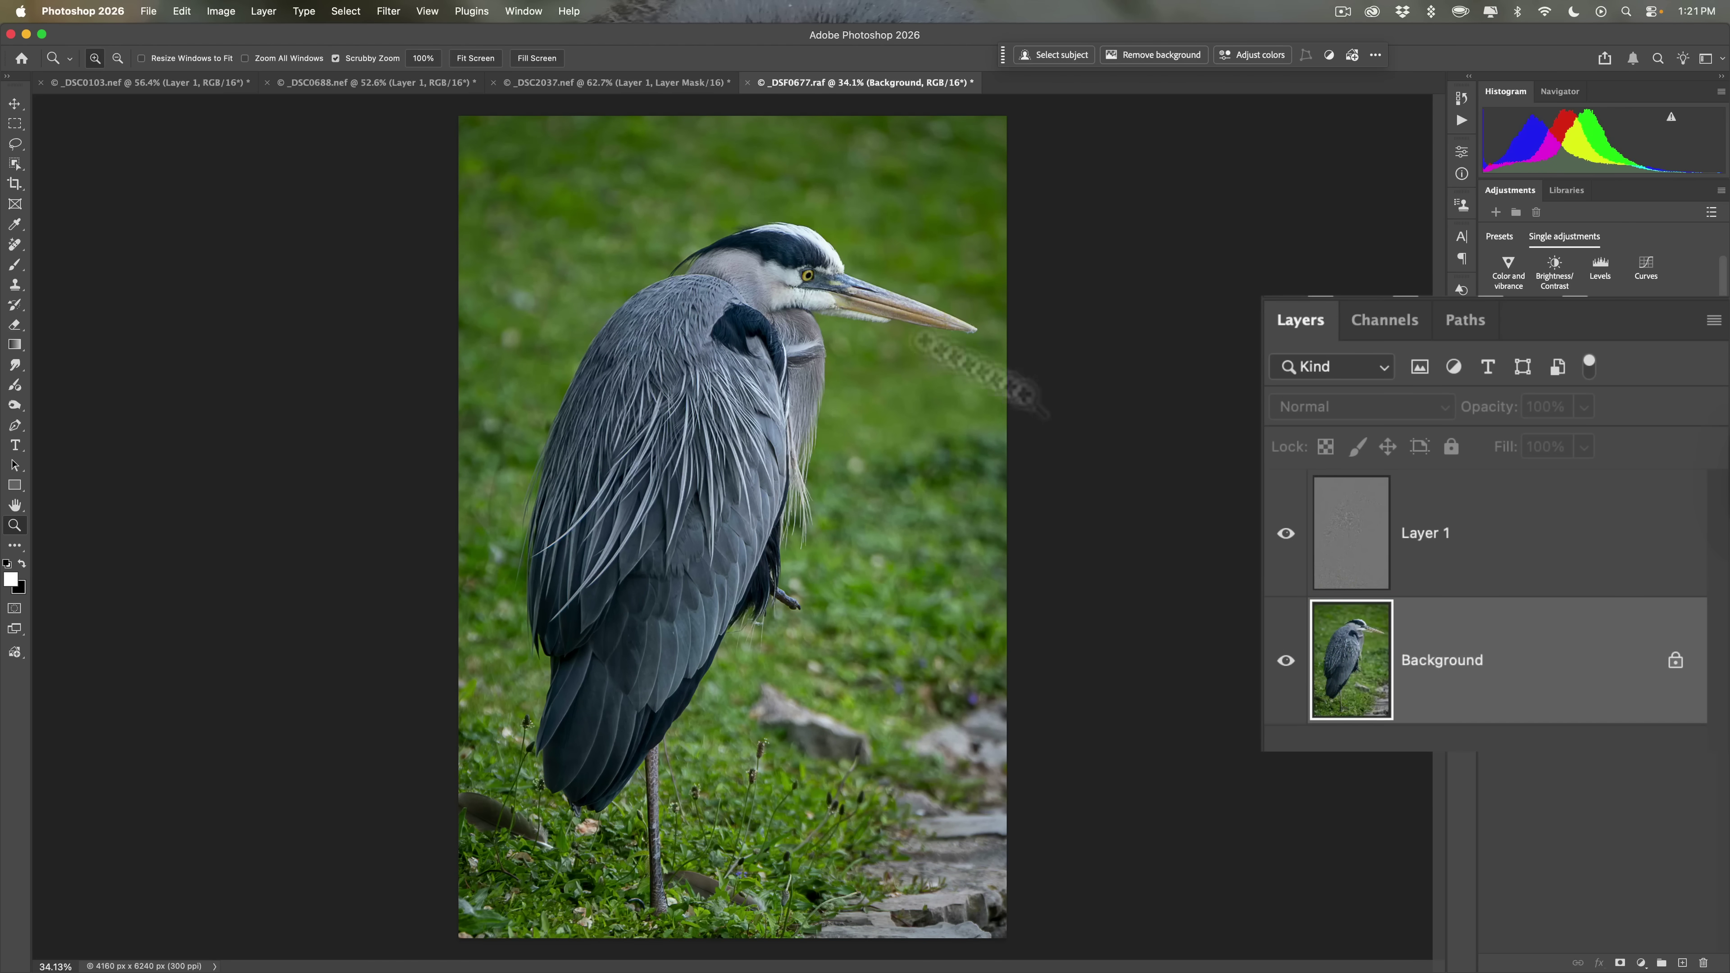
pyautogui.click(311, 13)
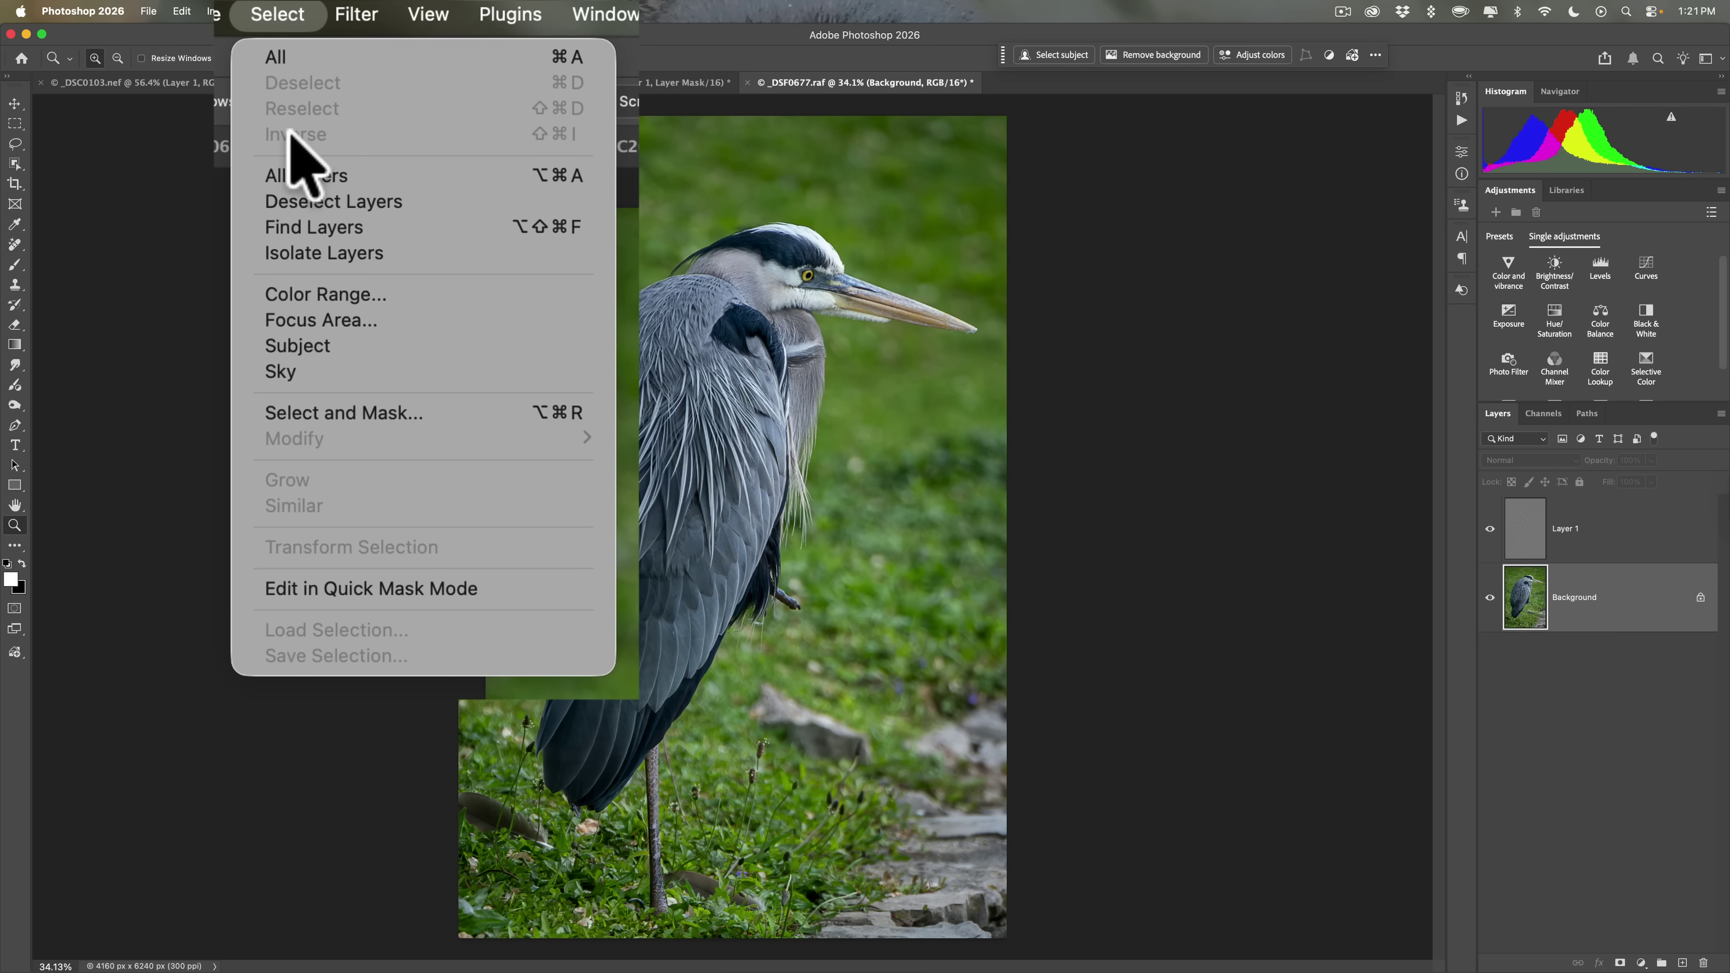
pyautogui.click(298, 349)
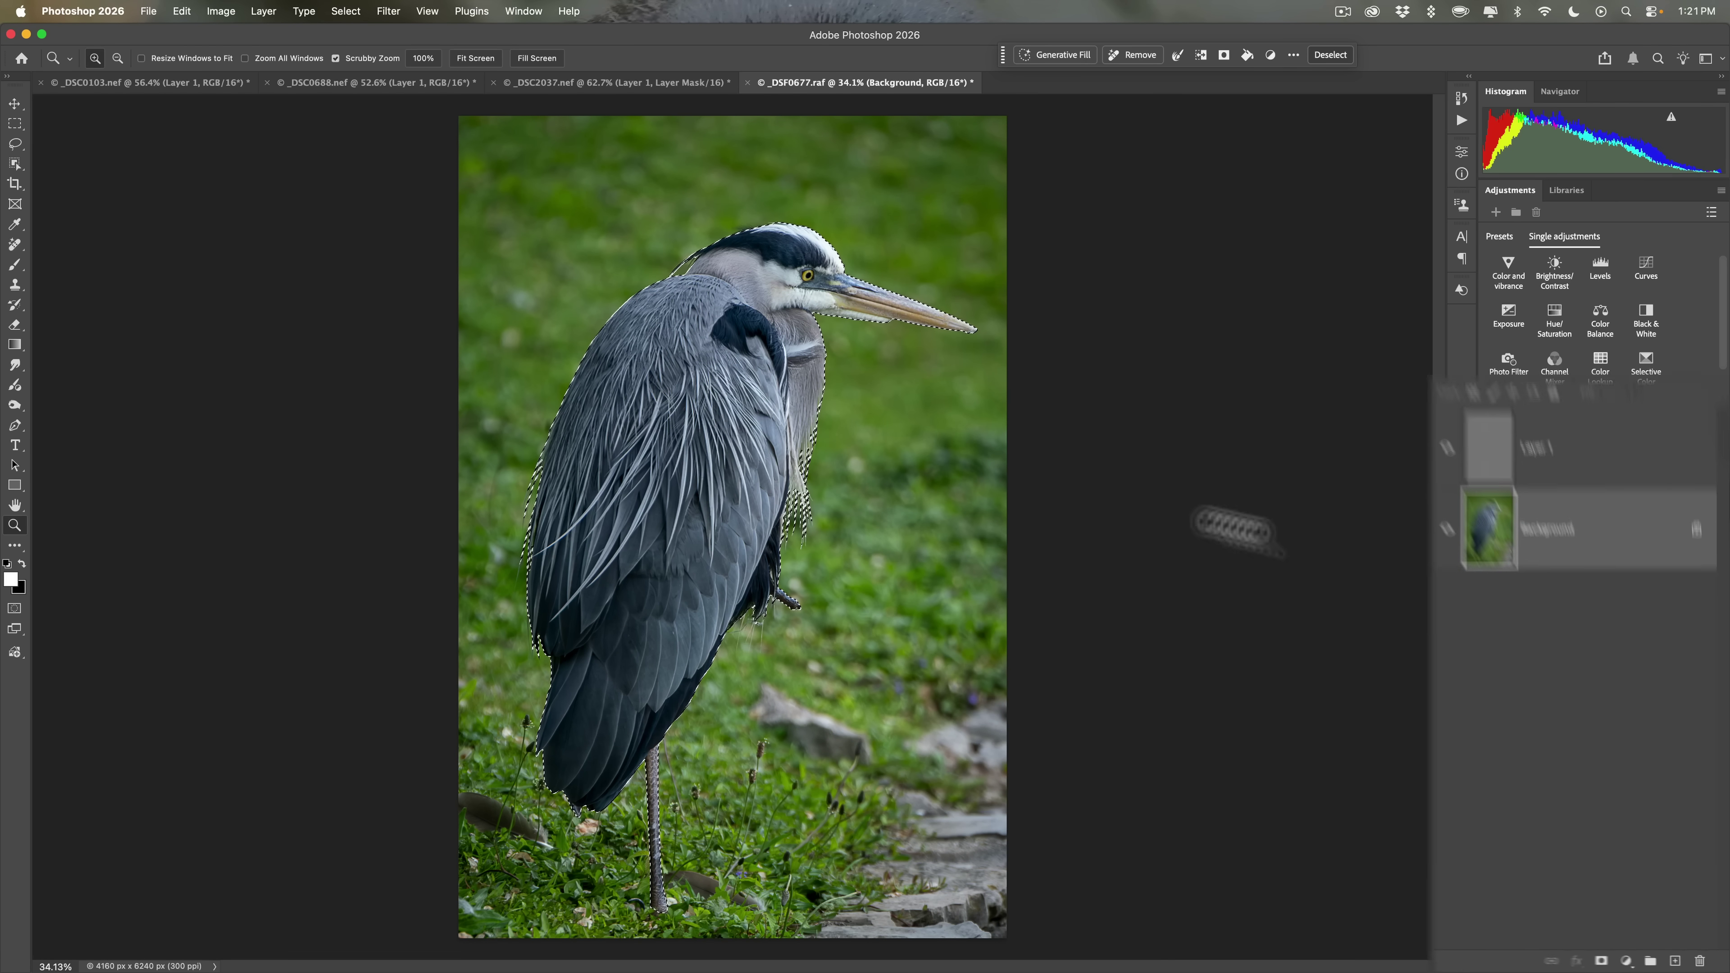
pyautogui.click(1353, 153)
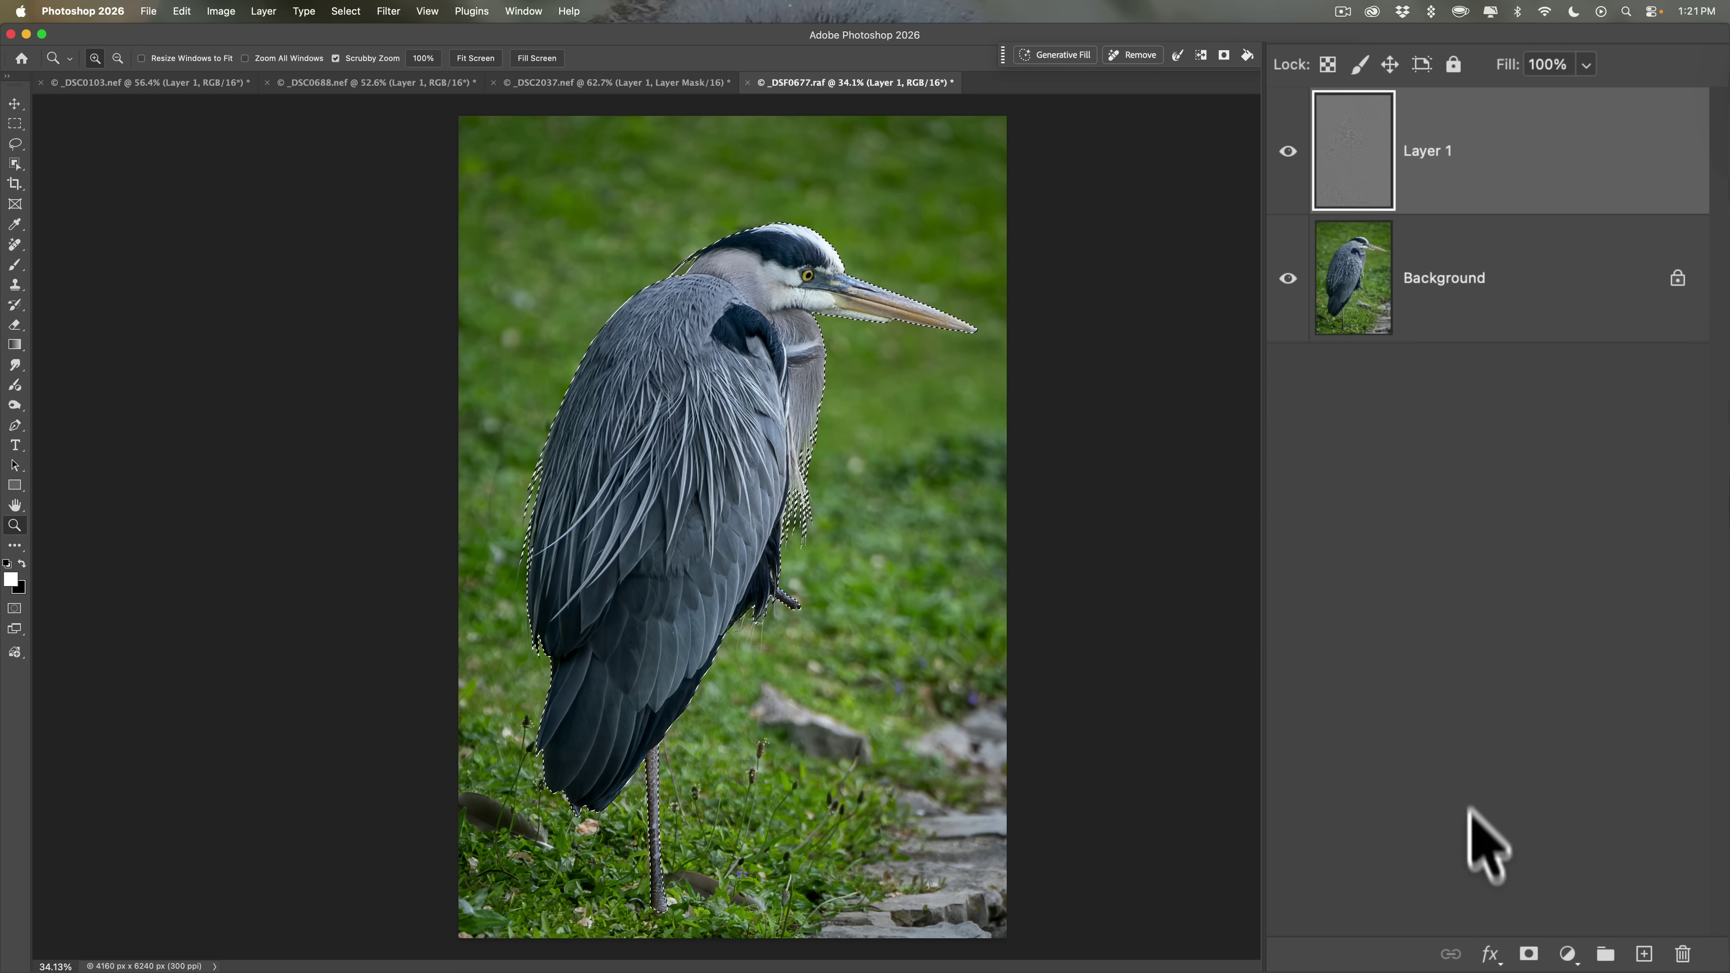
pyautogui.click(1527, 954)
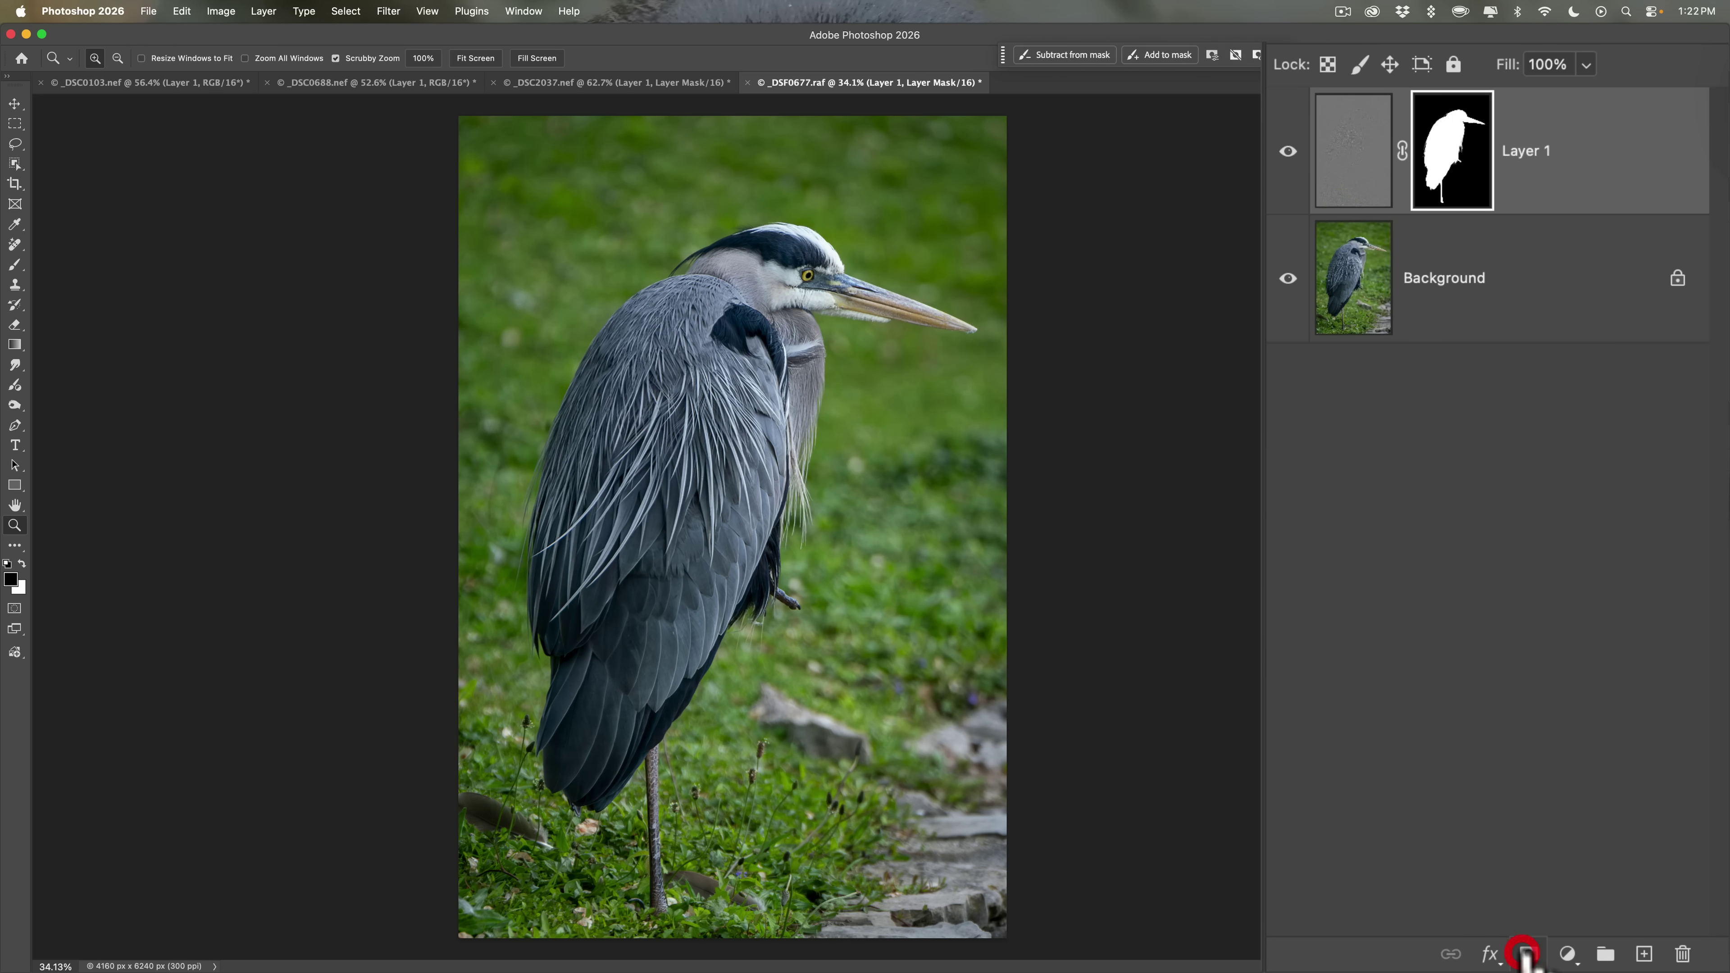
pyautogui.keyDown('alt'); pyautogui.click(1449, 157); pyautogui.keyUp('alt')
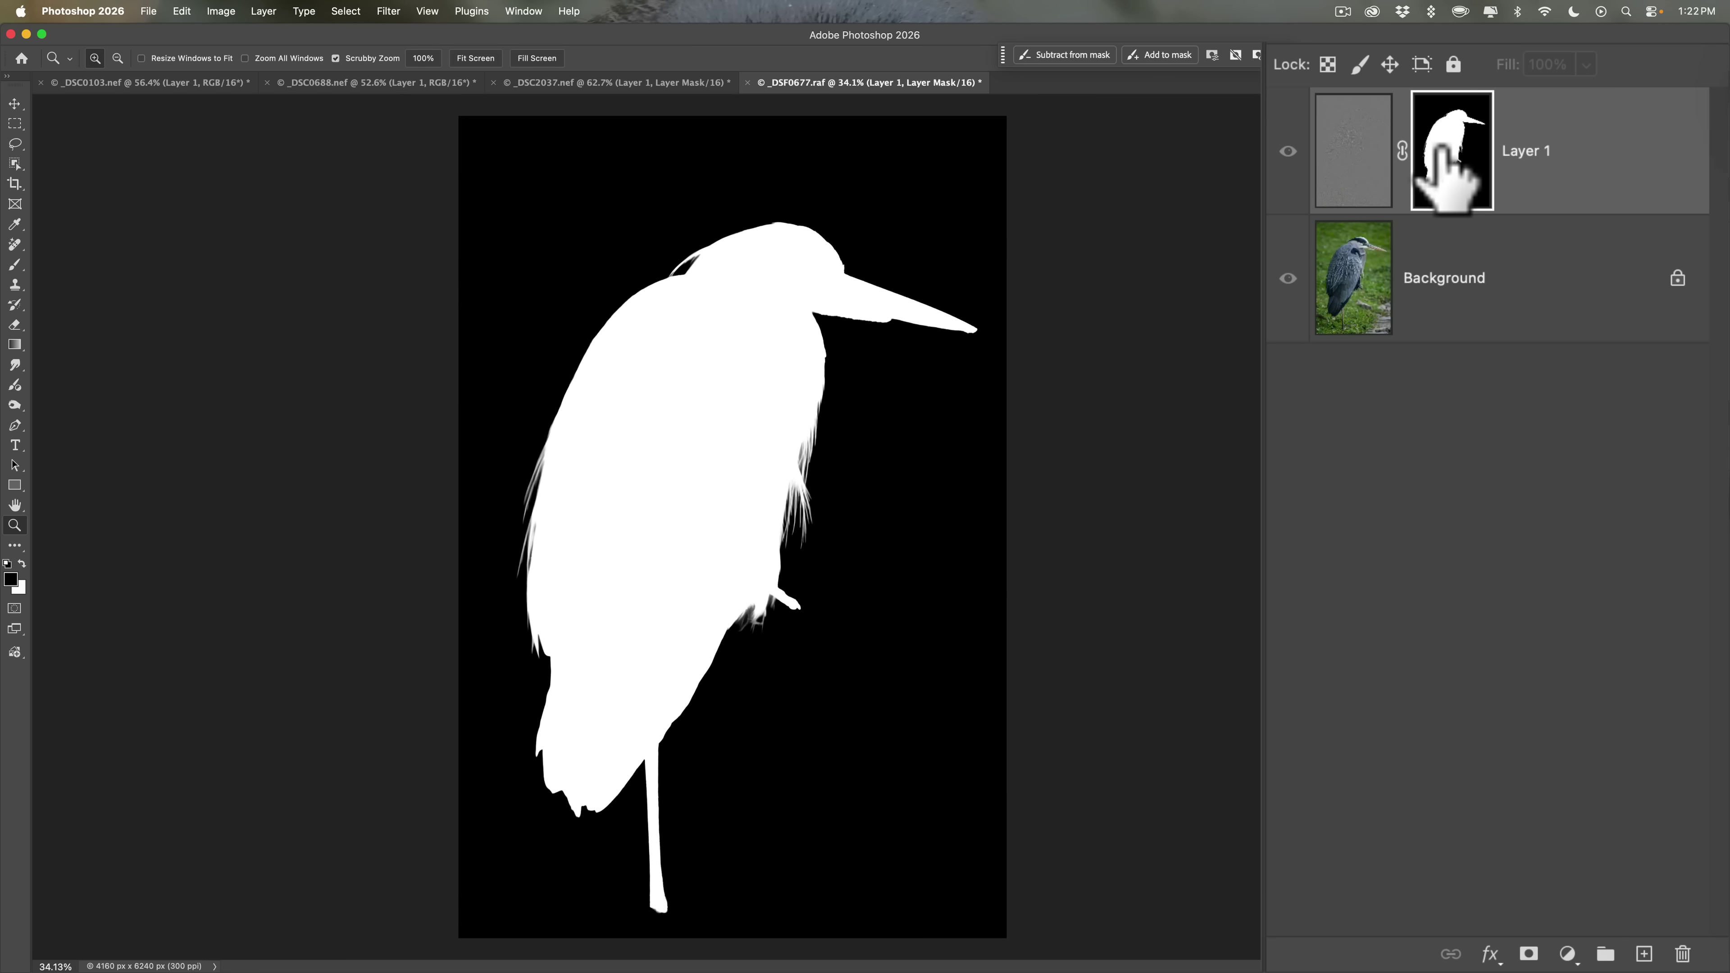
pyautogui.keyDown('alt'); pyautogui.click(1444, 156); pyautogui.keyUp('alt')
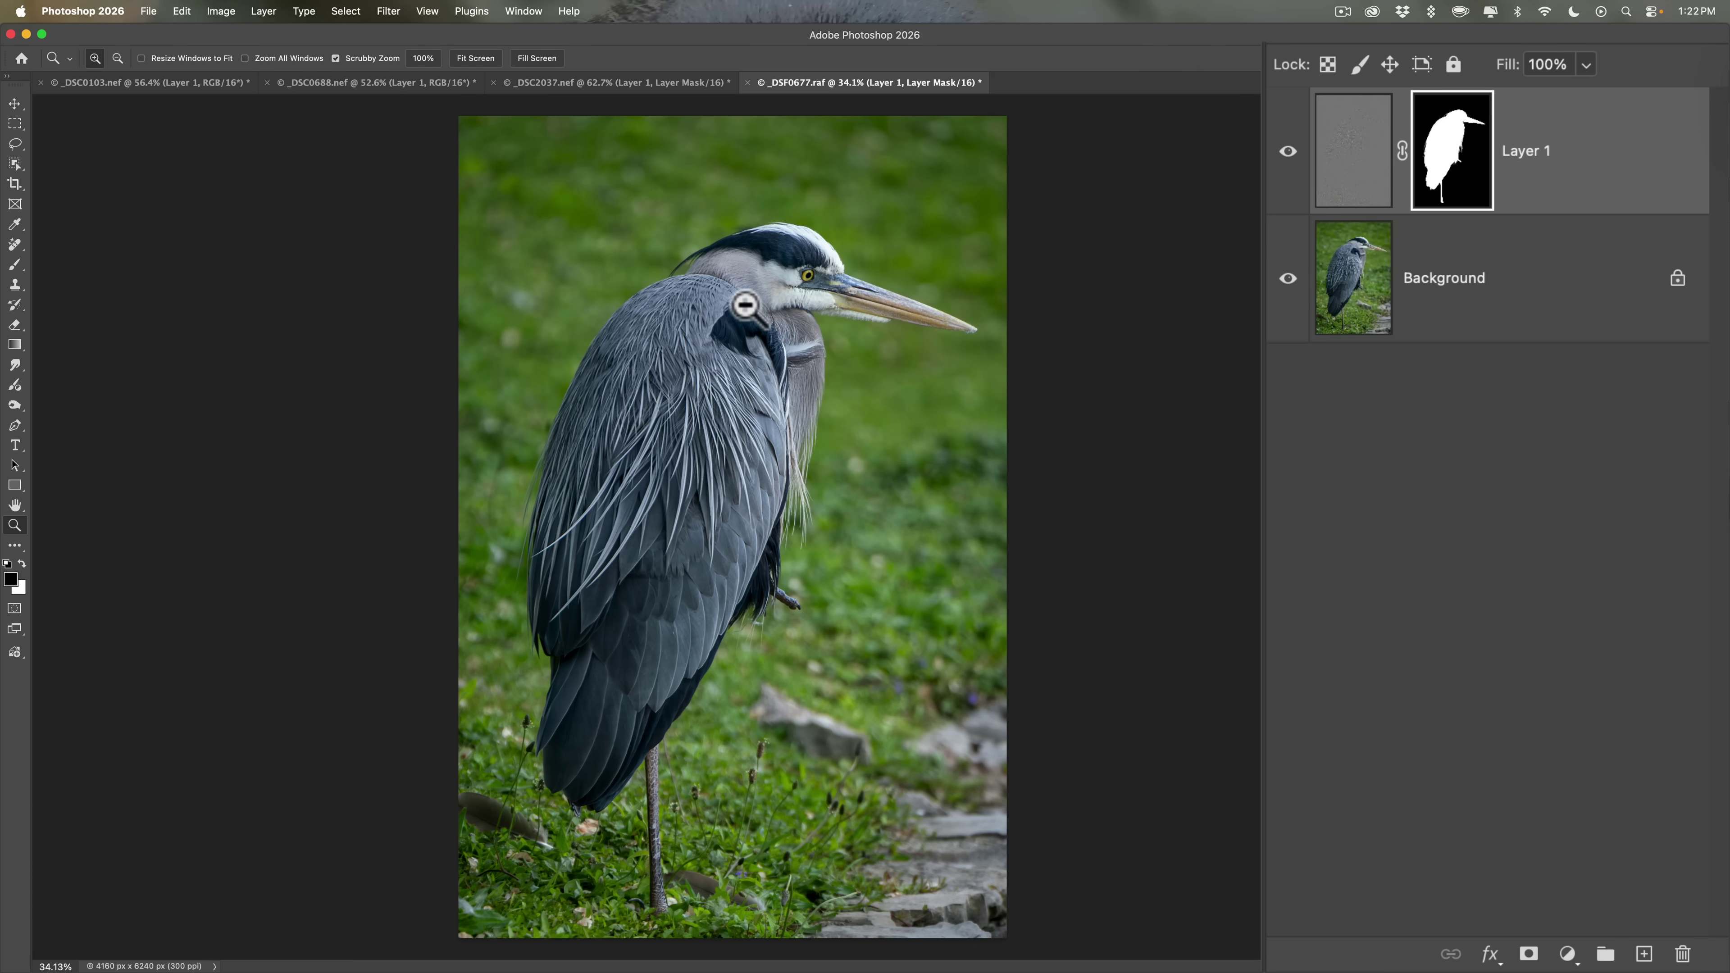
pyautogui.moveTo(733, 309); pyautogui.dragTo(803, 309)
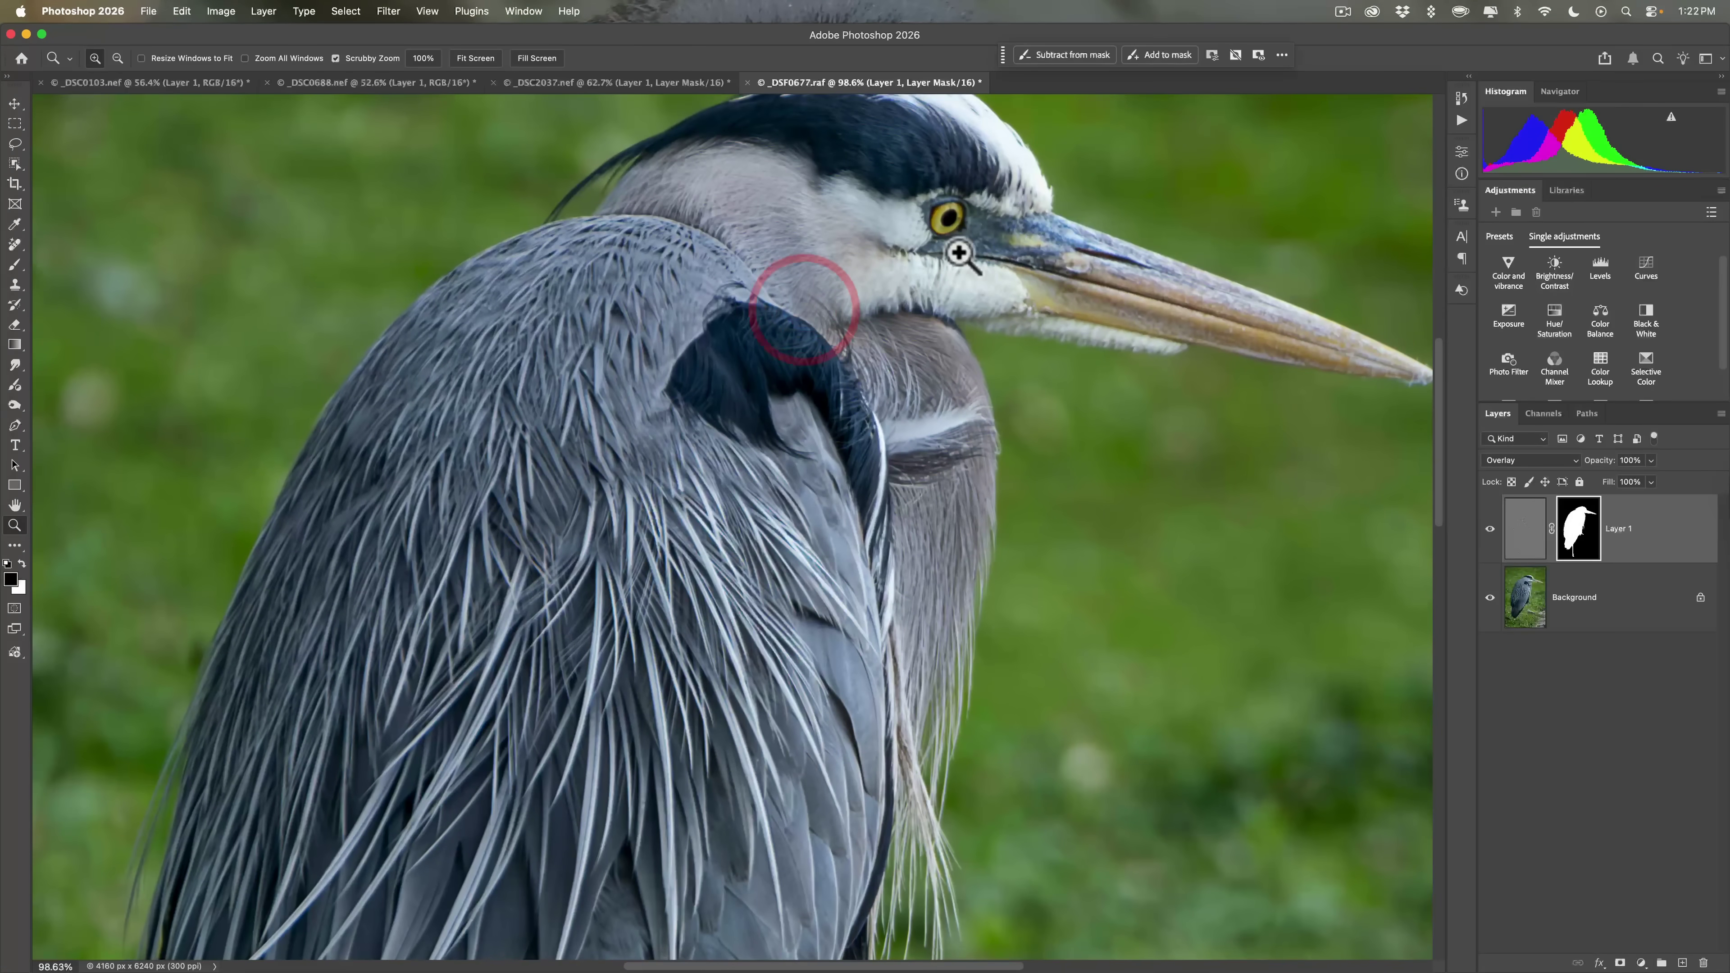
pyautogui.press('space')
pyautogui.moveTo(936, 296); pyautogui.dragTo(872, 414)
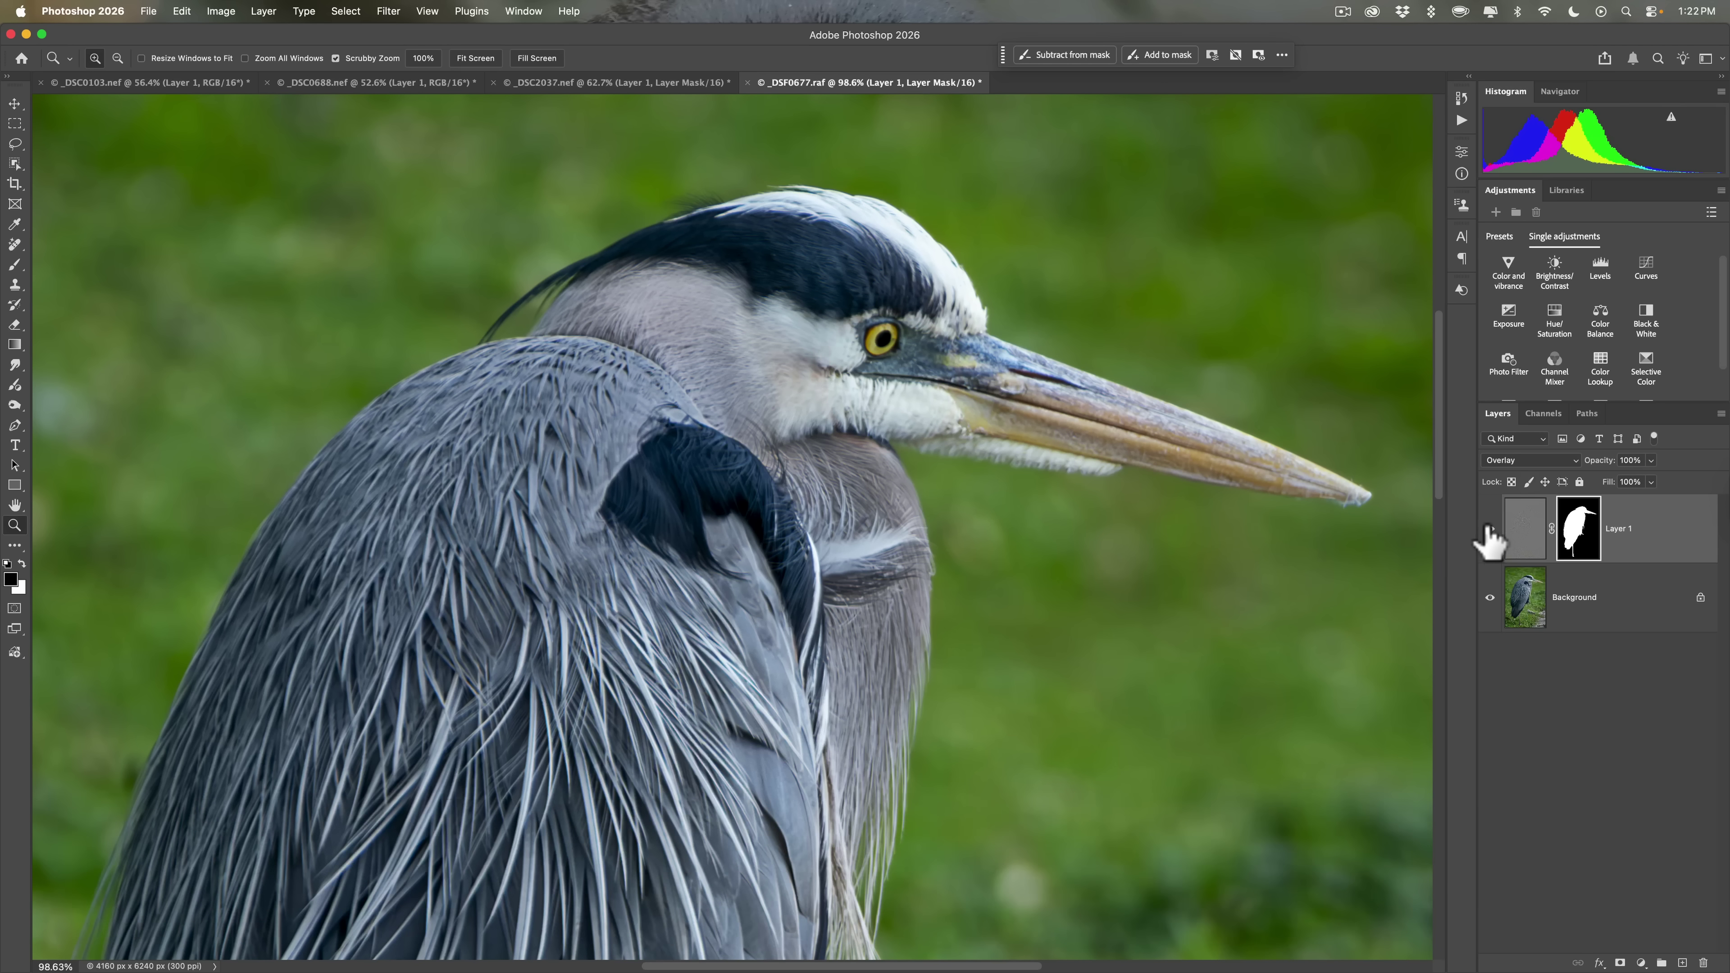
pyautogui.click(1489, 529)
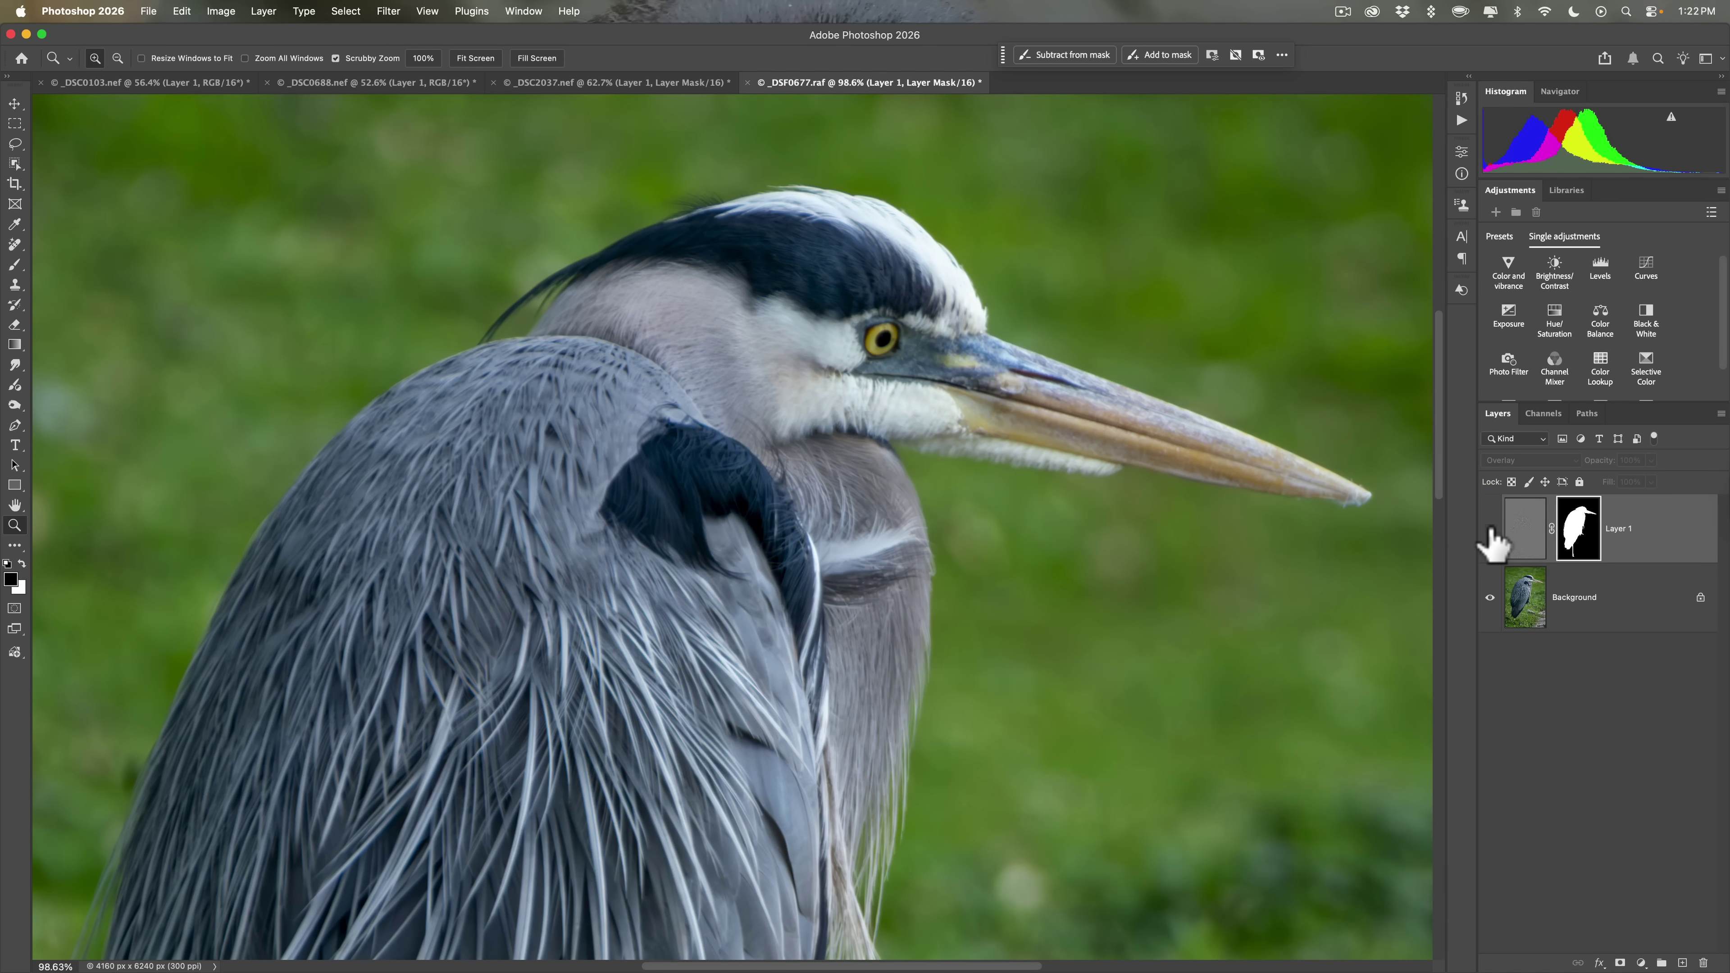
pyautogui.click(1489, 529)
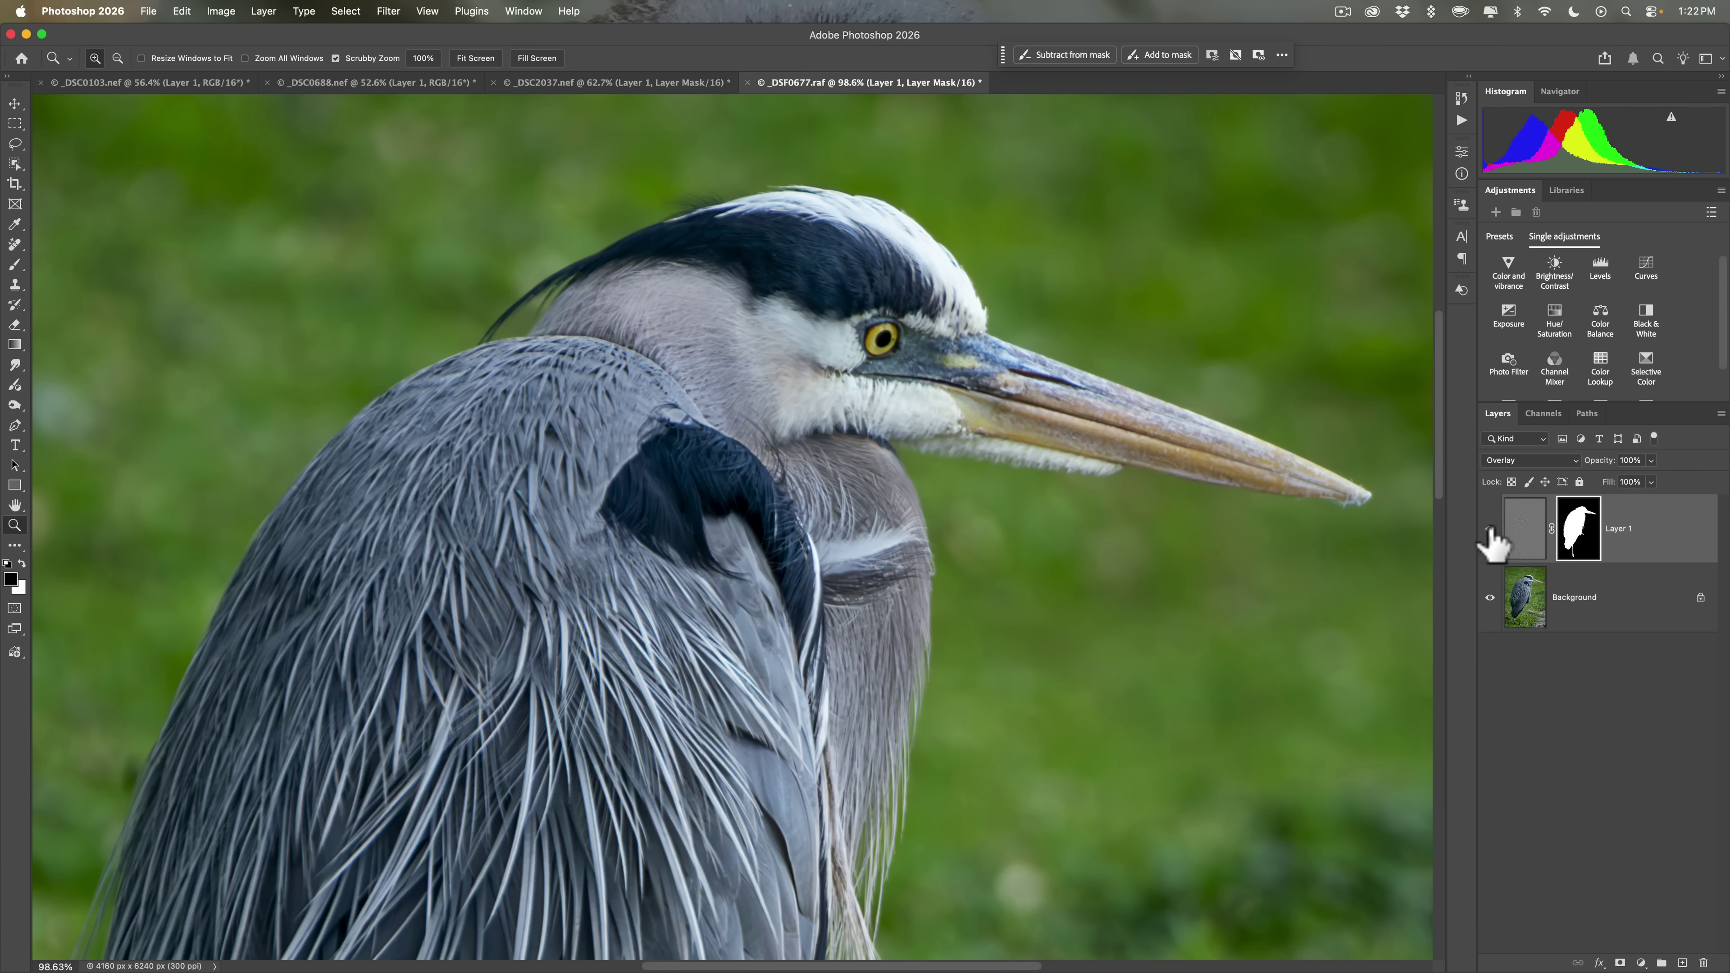
pyautogui.click(1489, 529)
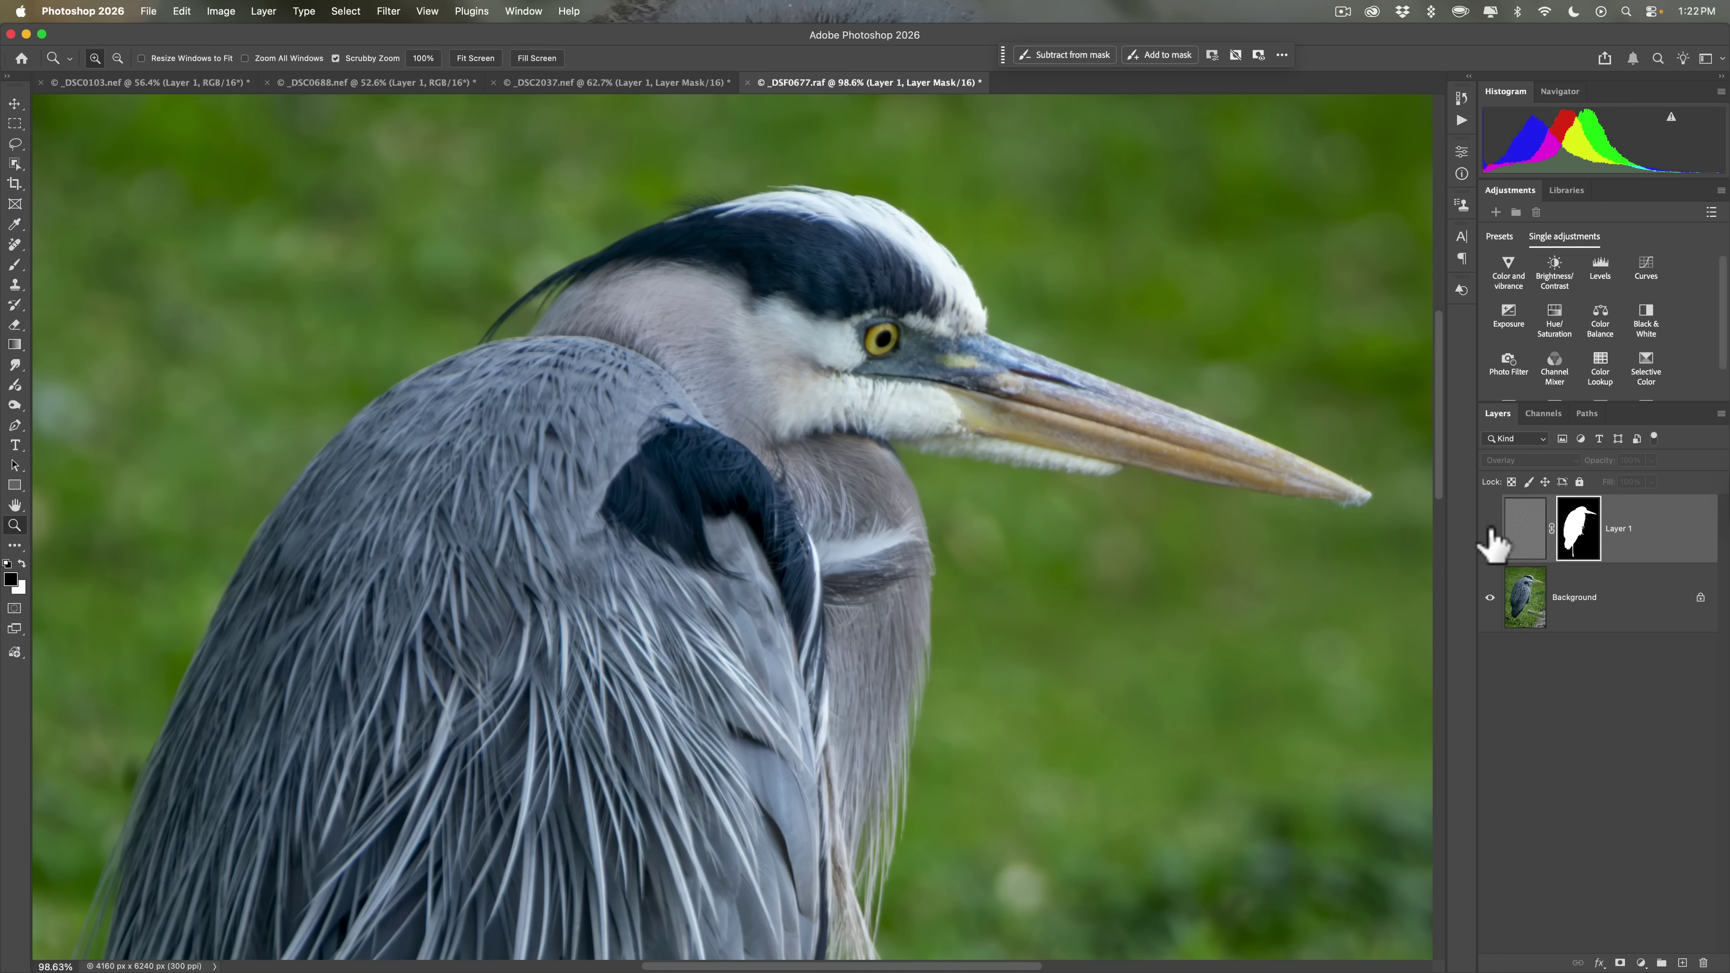
pyautogui.click(1489, 530)
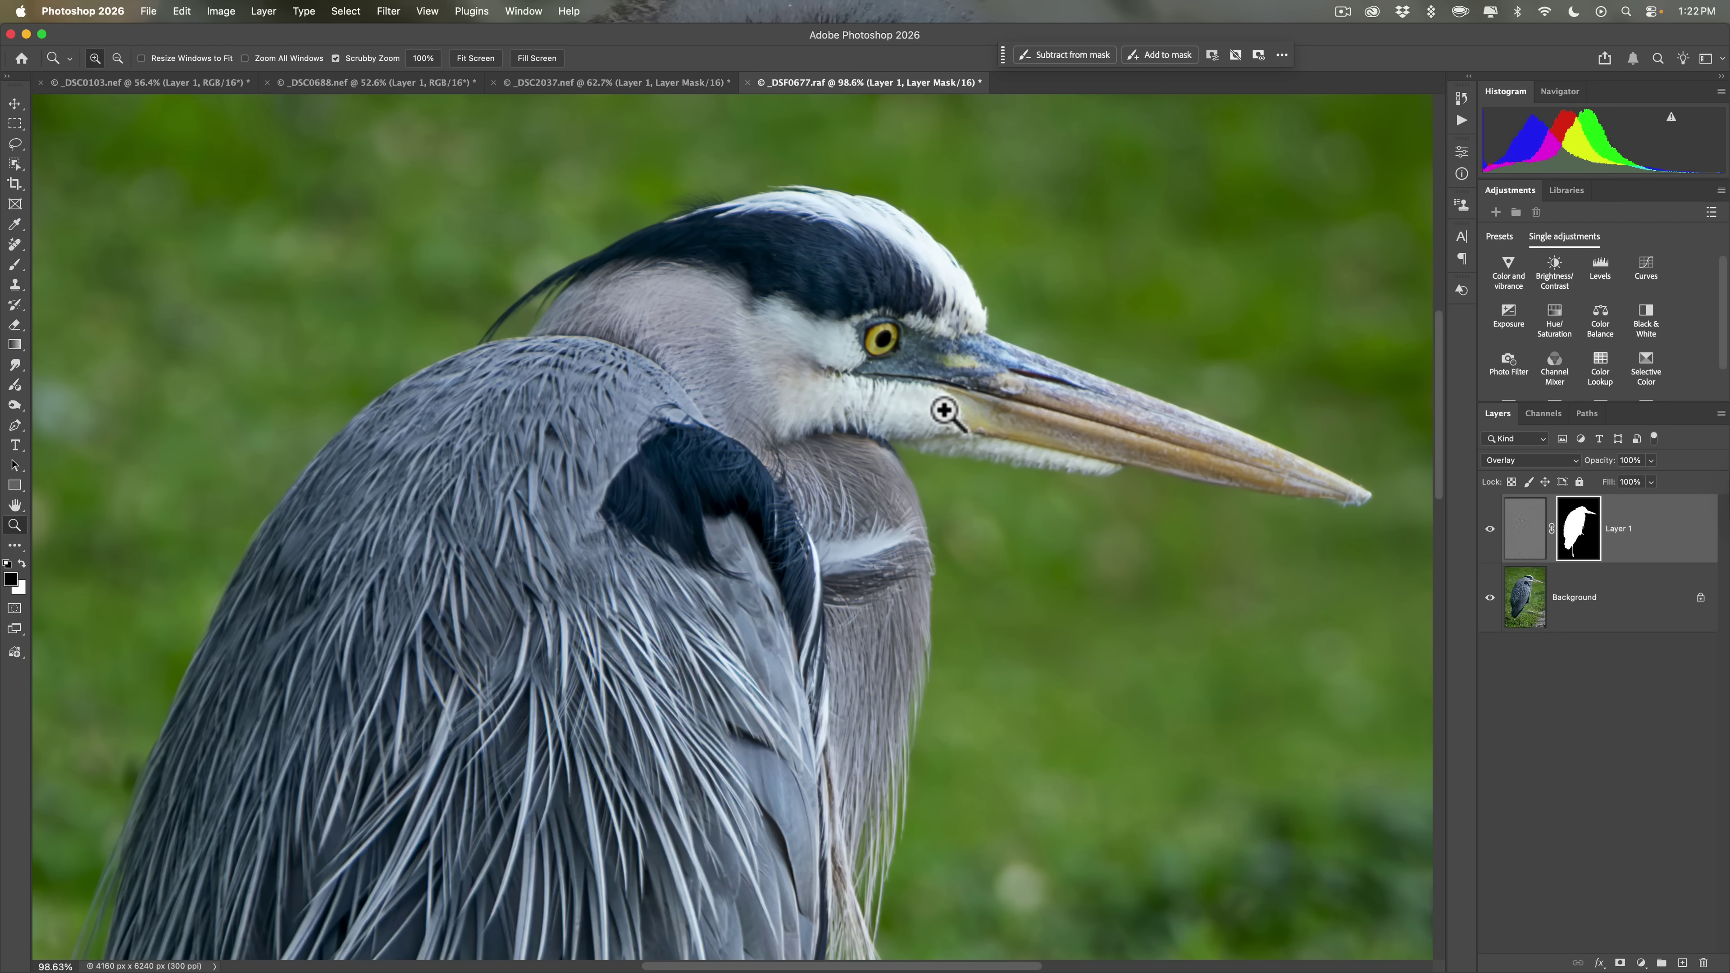
pyautogui.moveTo(946, 410); pyautogui.dragTo(873, 403)
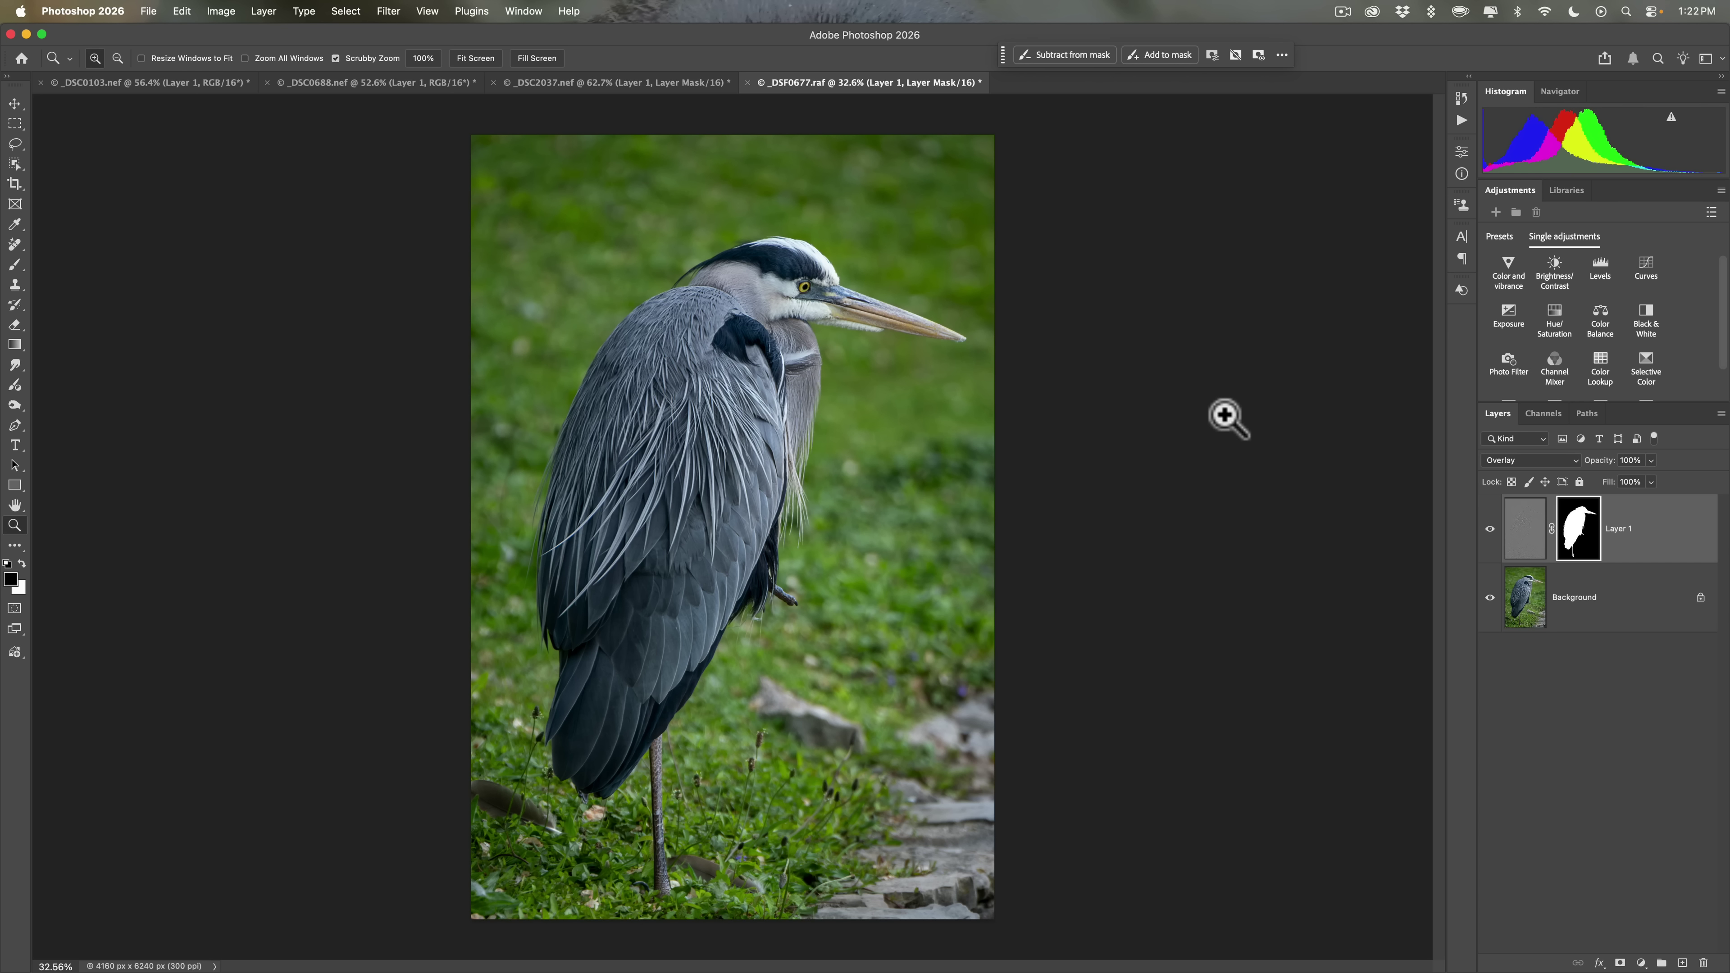
pyautogui.press('super+Tab')
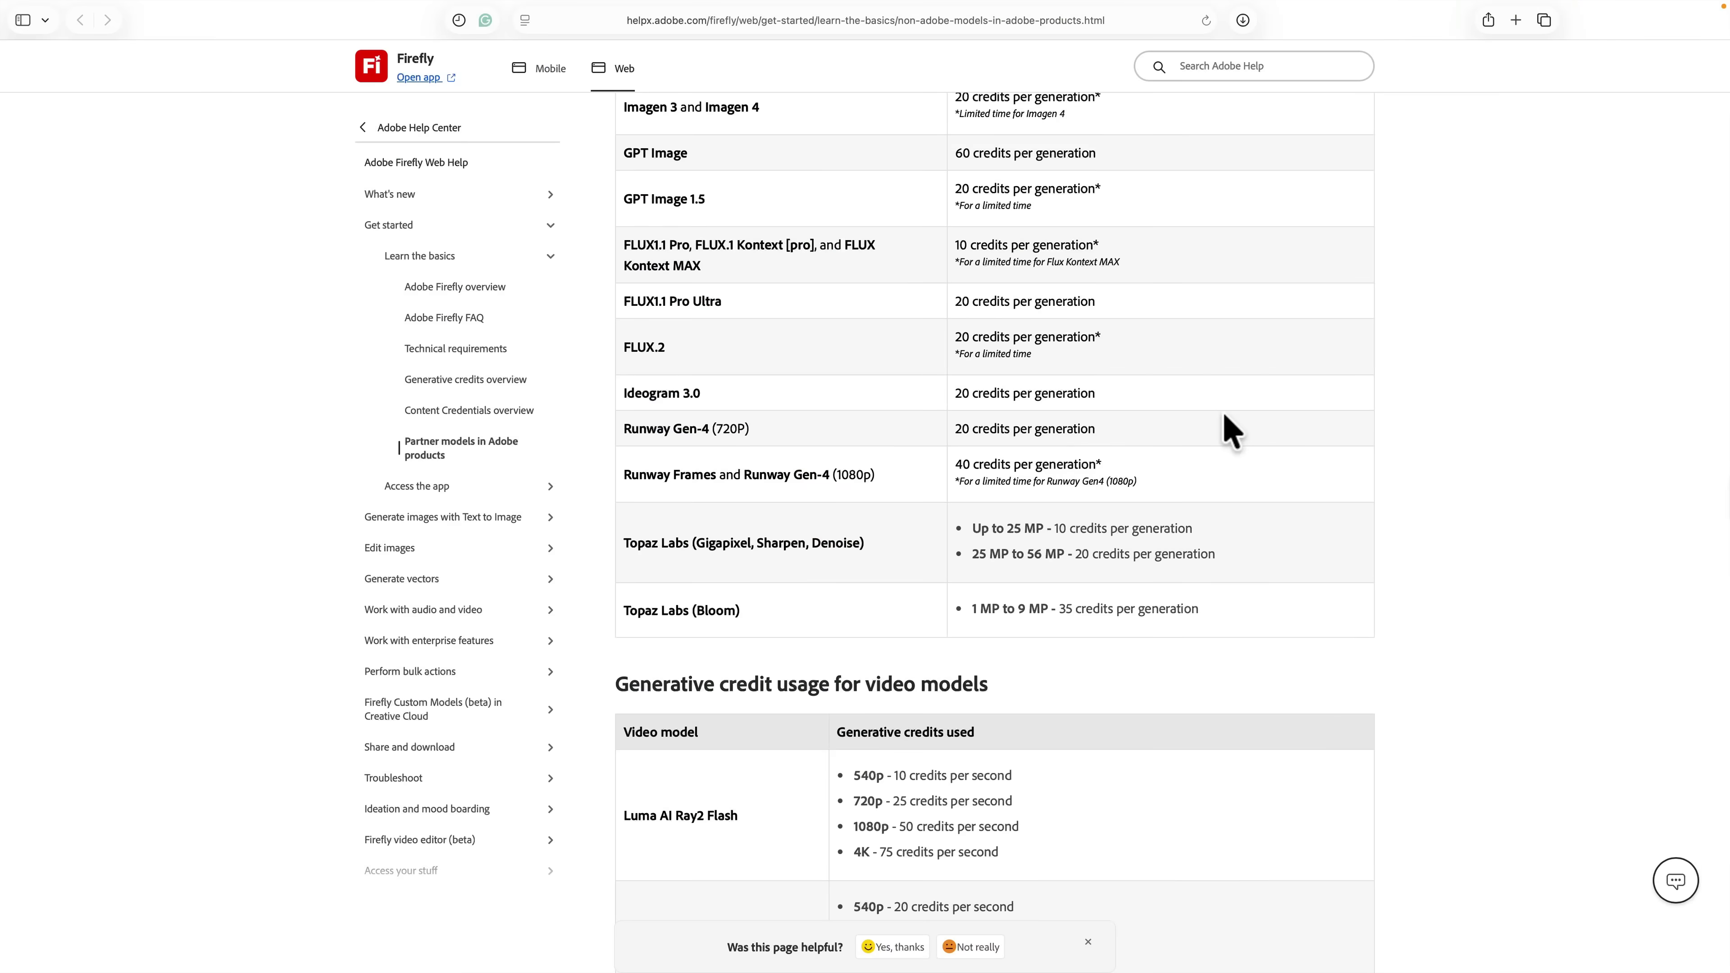
pyautogui.scroll(20, 1224, 415)
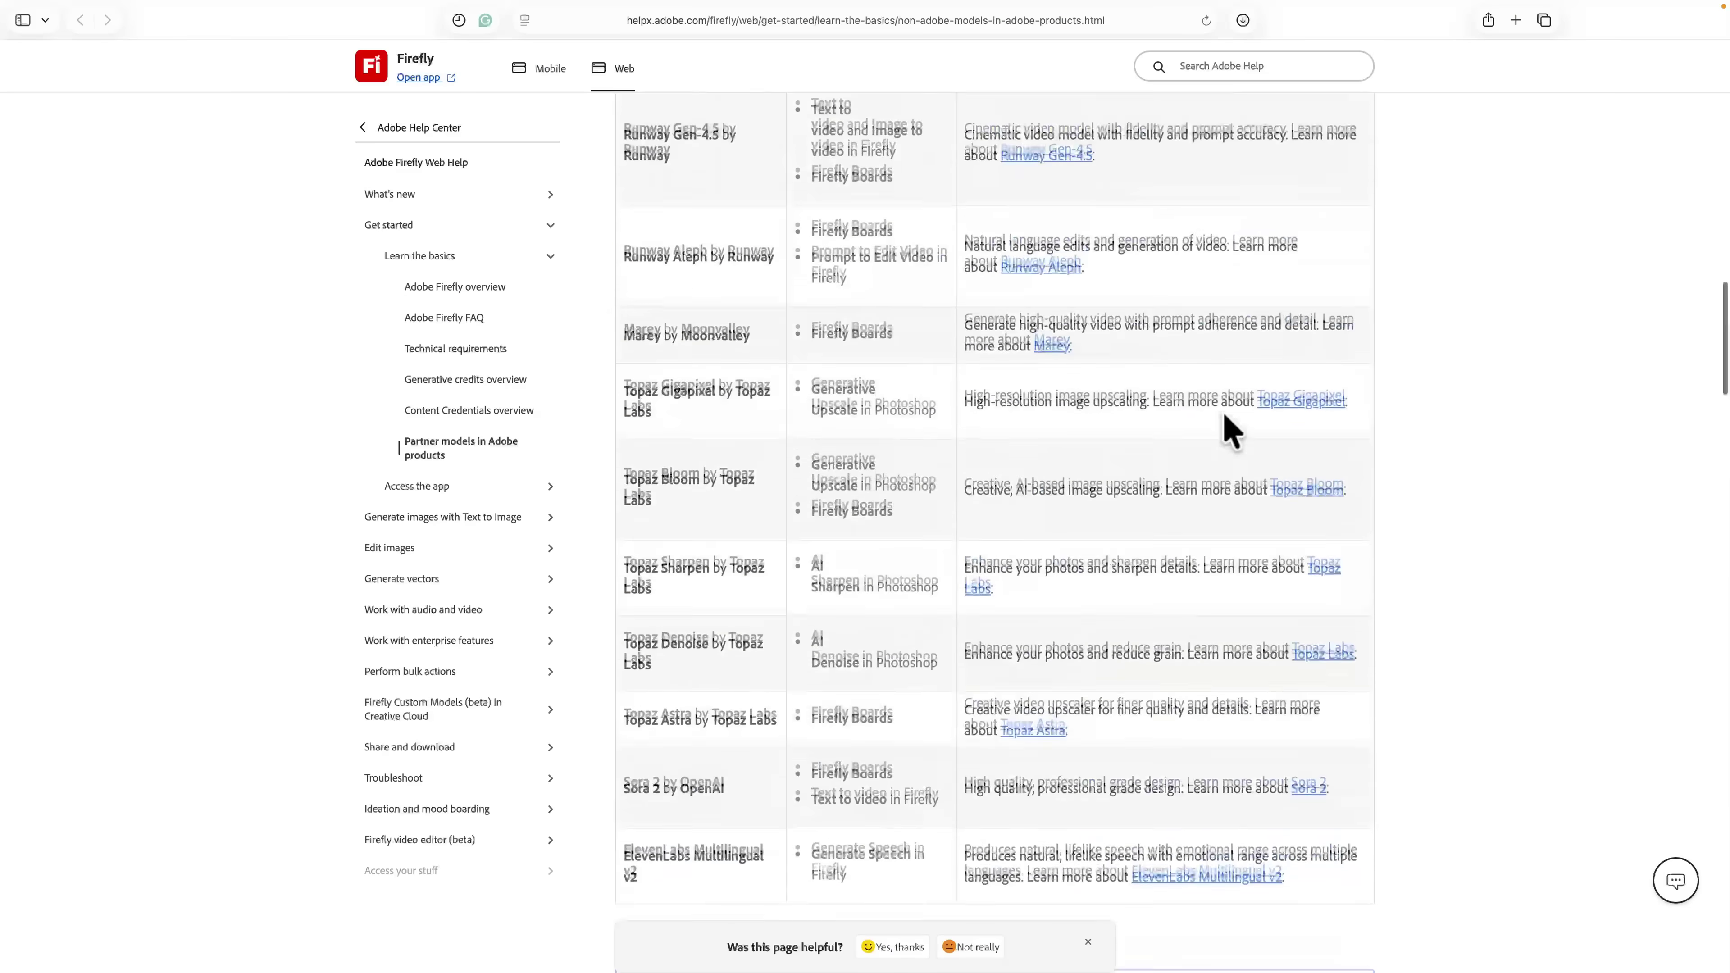
pyautogui.scroll(20, 1224, 415)
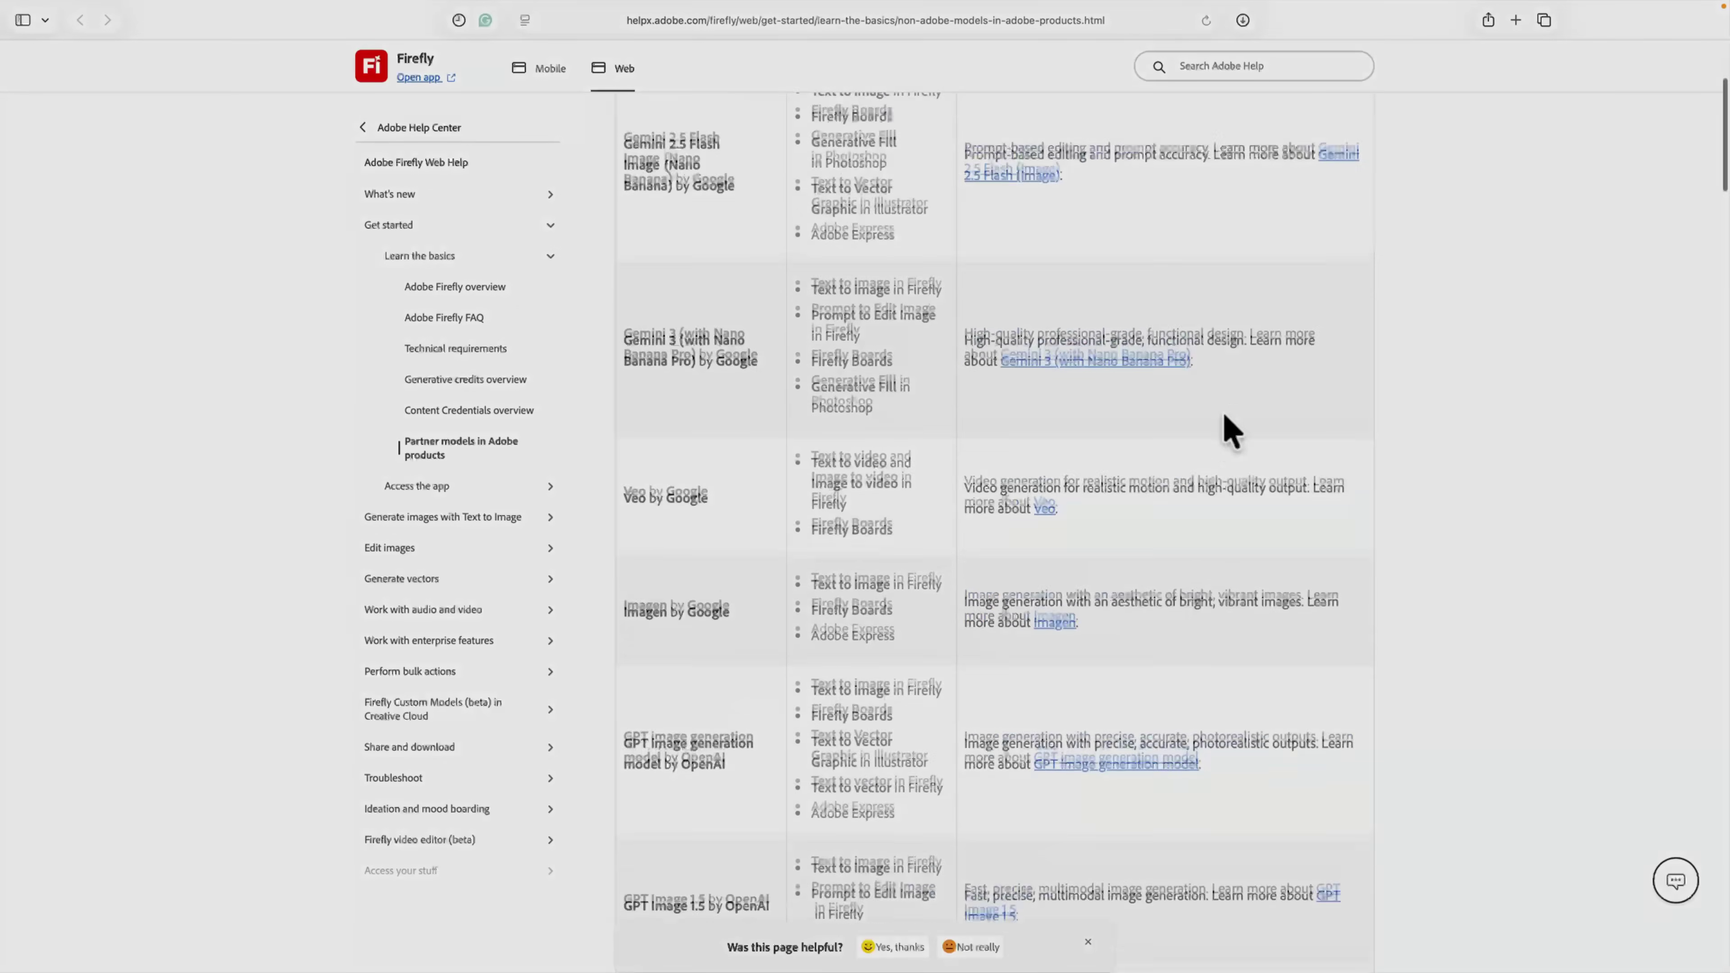
pyautogui.scroll(5, 1223, 414)
pyautogui.press('super+Tab')
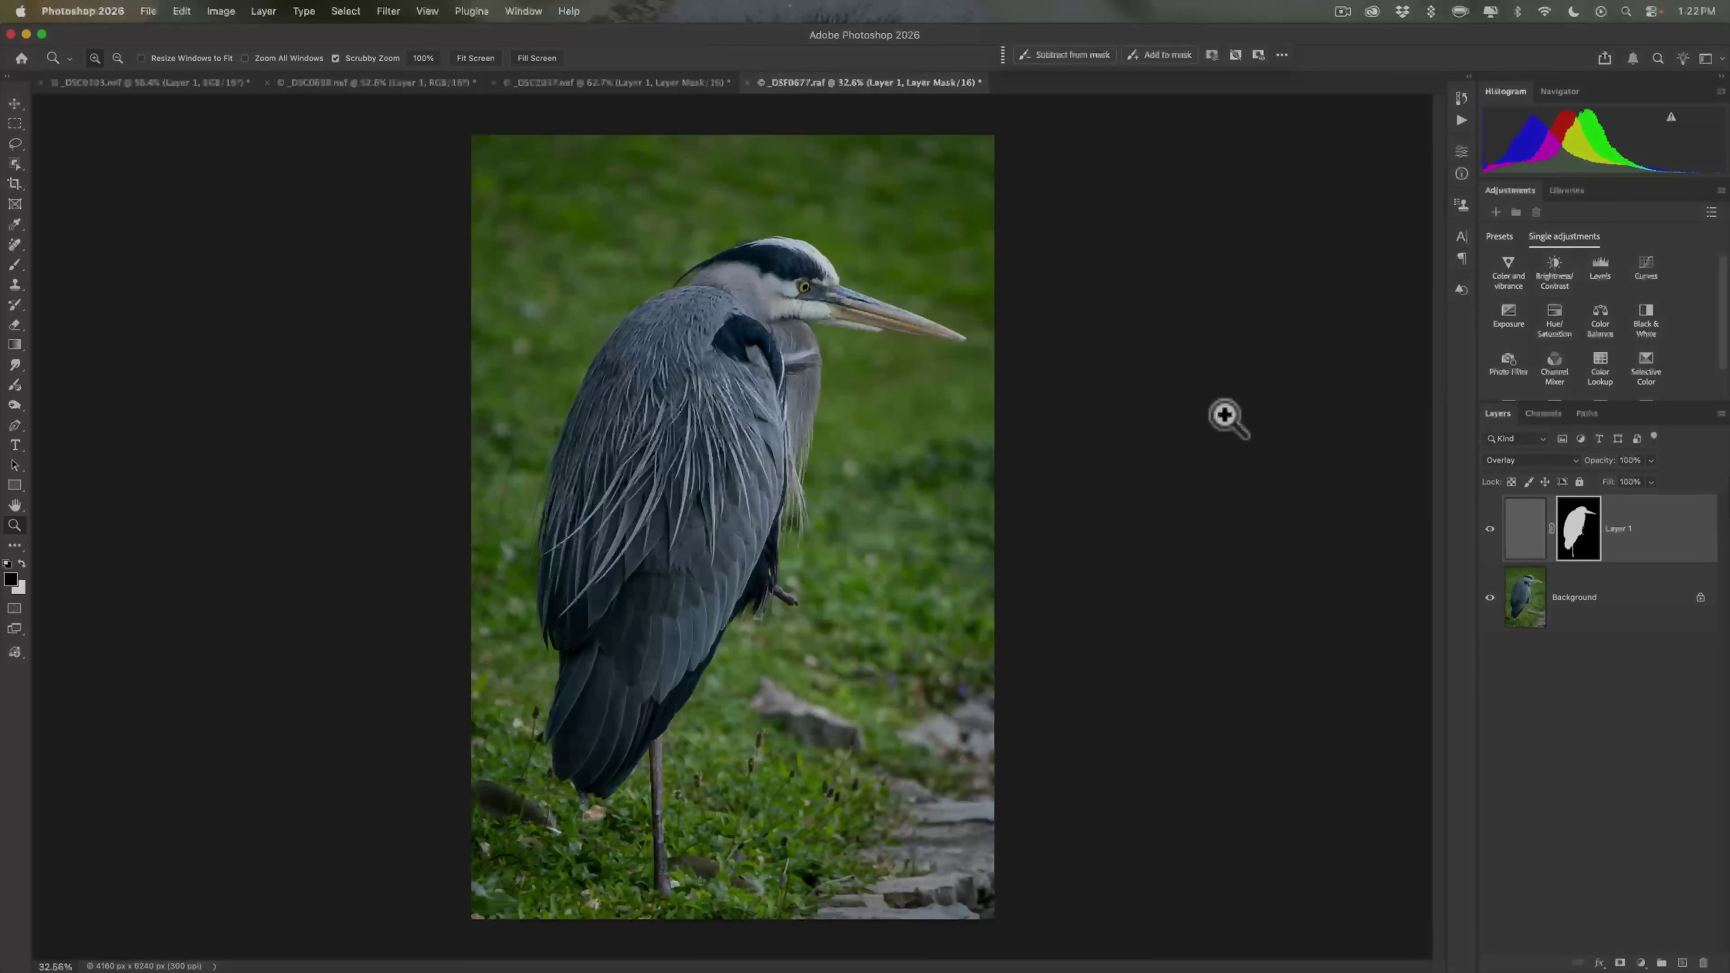